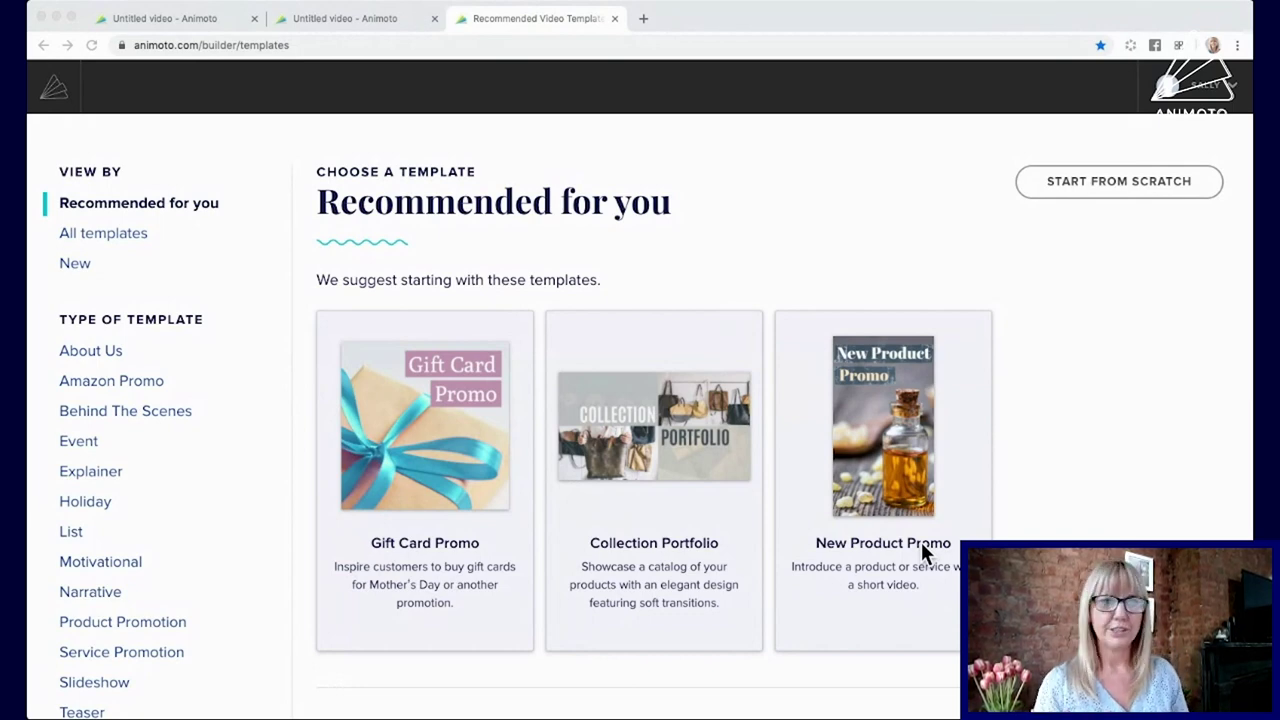
Step: Browse the newest templates and open the Restaurant Promo template's details
scroll(606, 520, down, 3)
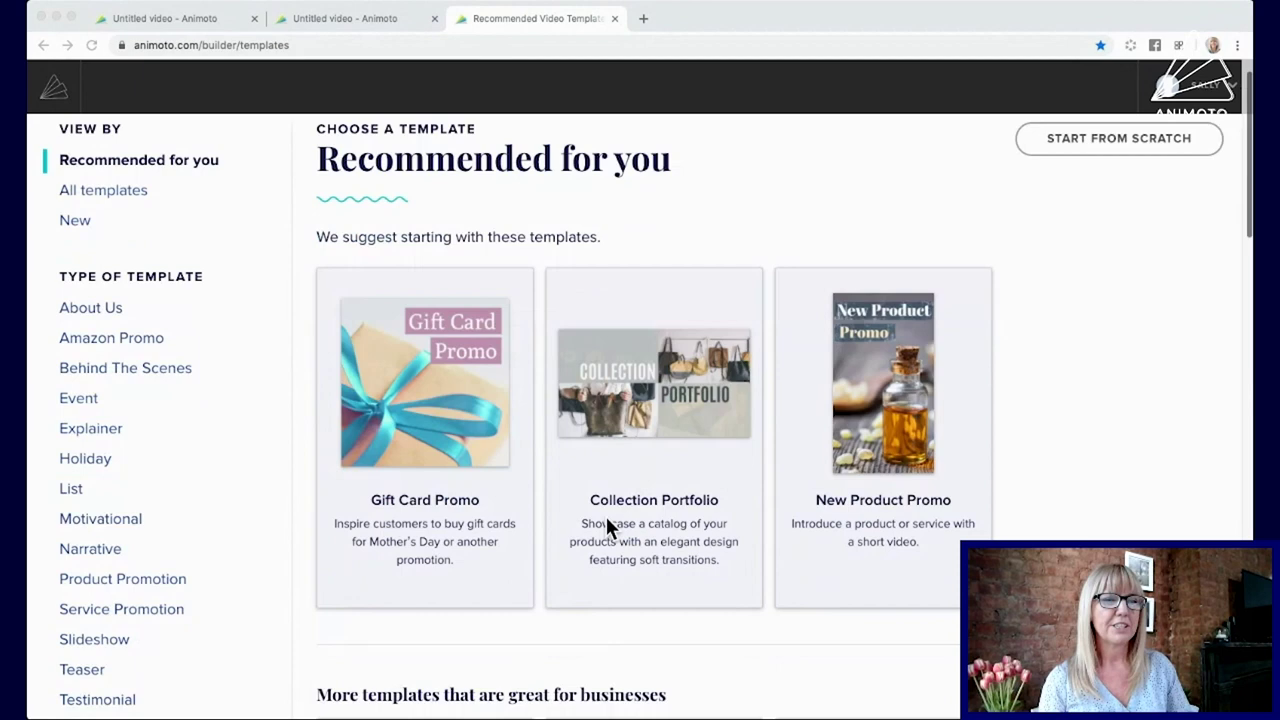
scroll(606, 524, up, 3)
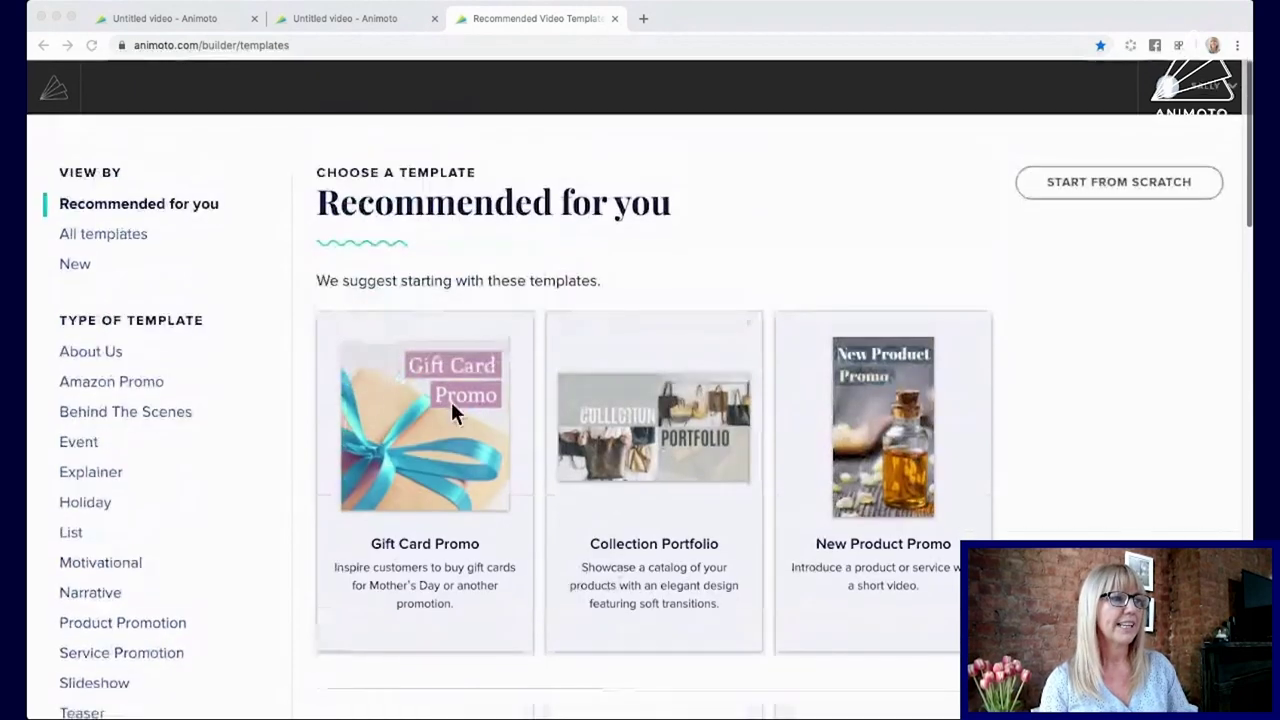
click(76, 266)
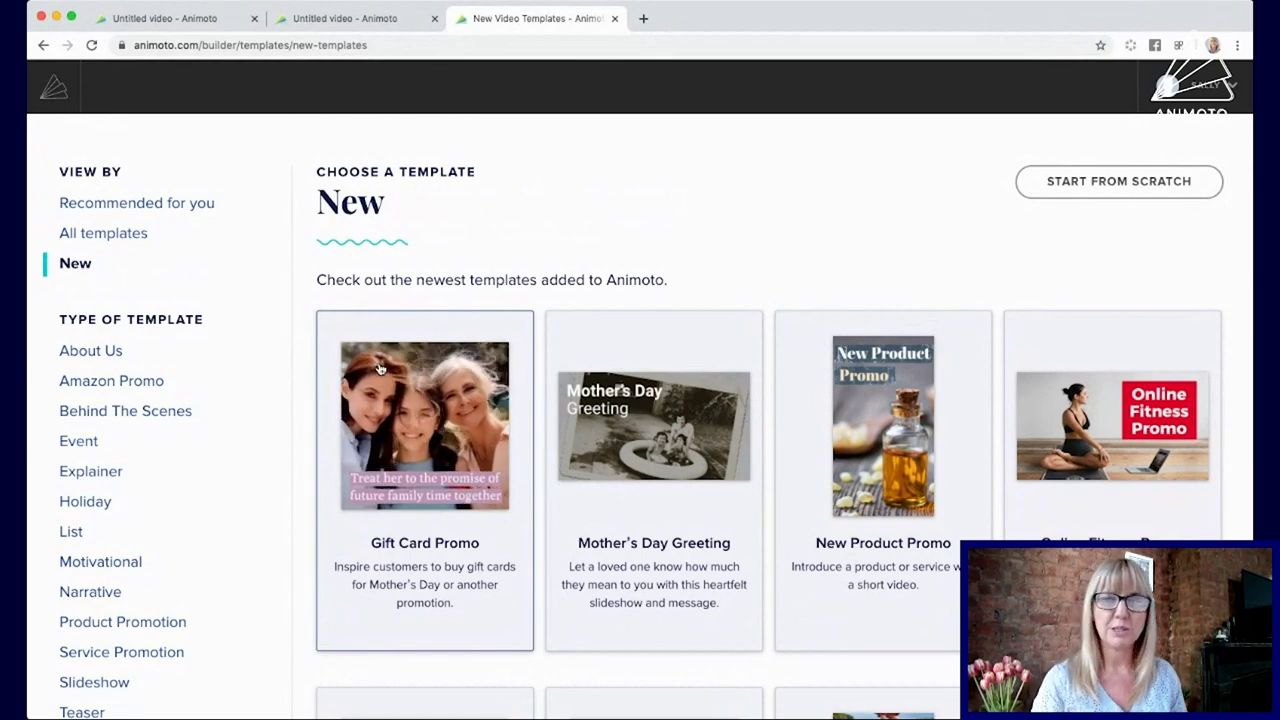
scroll(420, 400, down, 5)
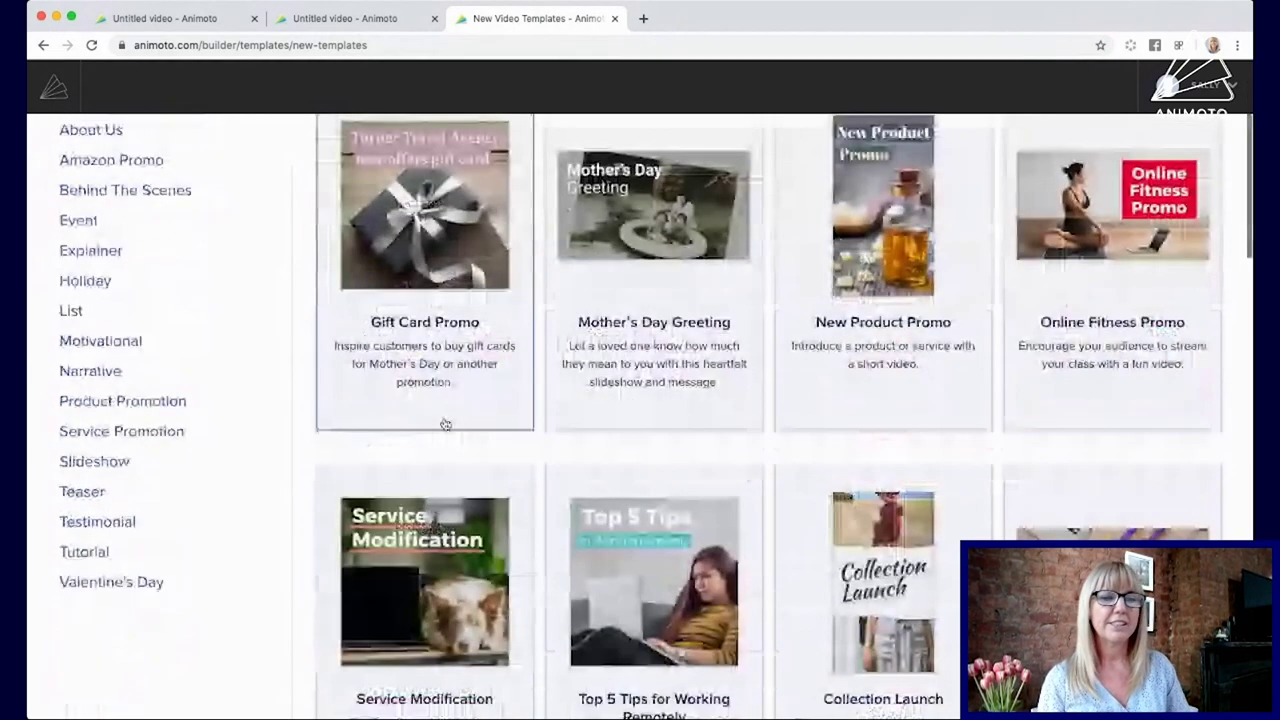
scroll(445, 424, down, 5)
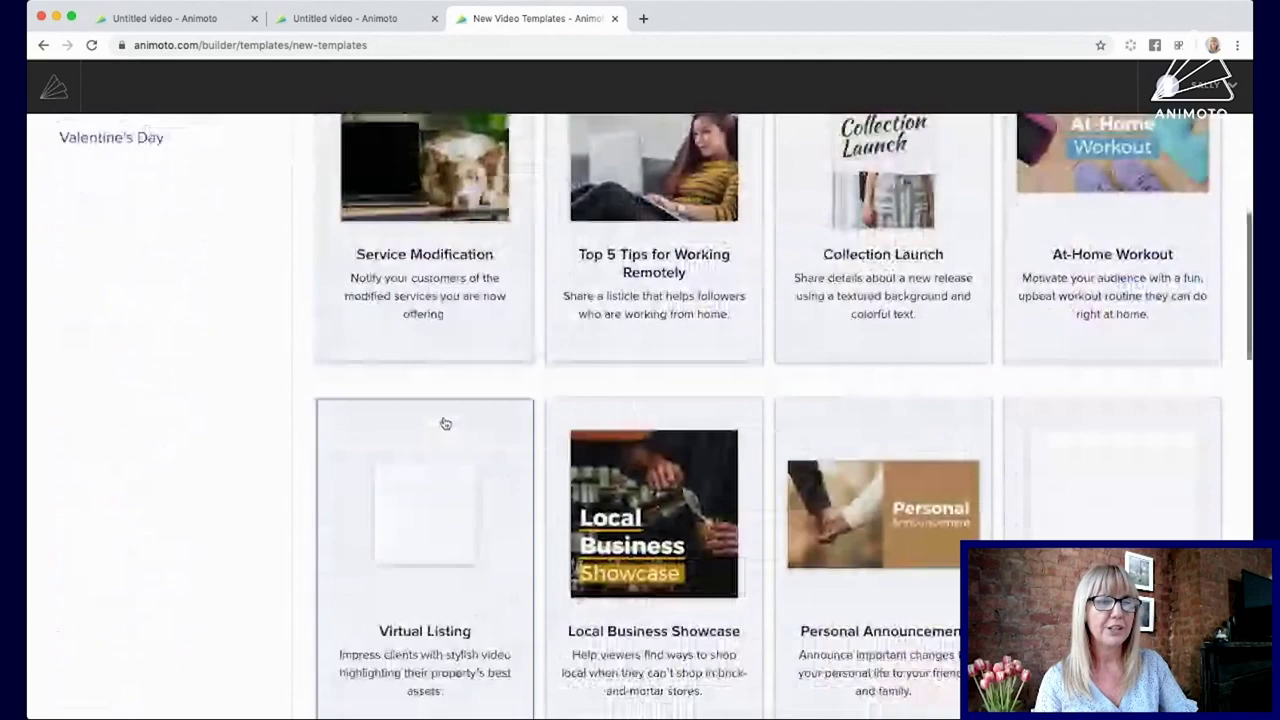
scroll(445, 424, down, 5)
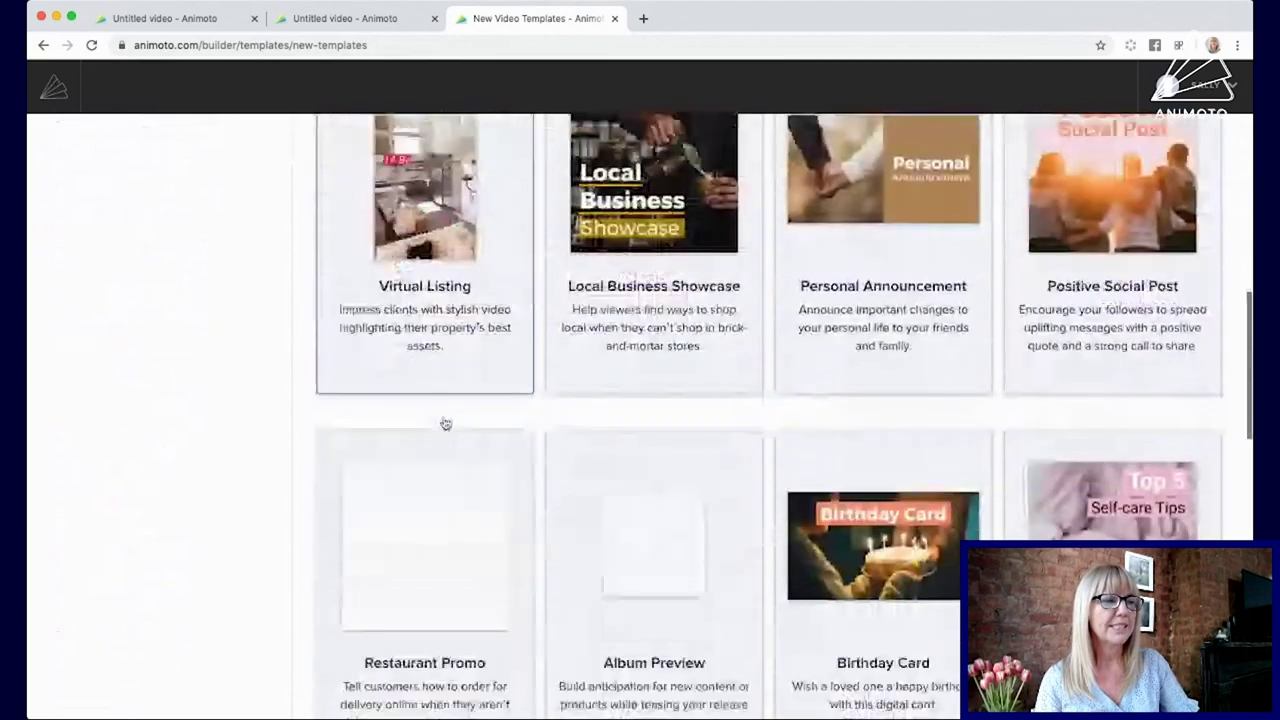
scroll(446, 424, down, 2)
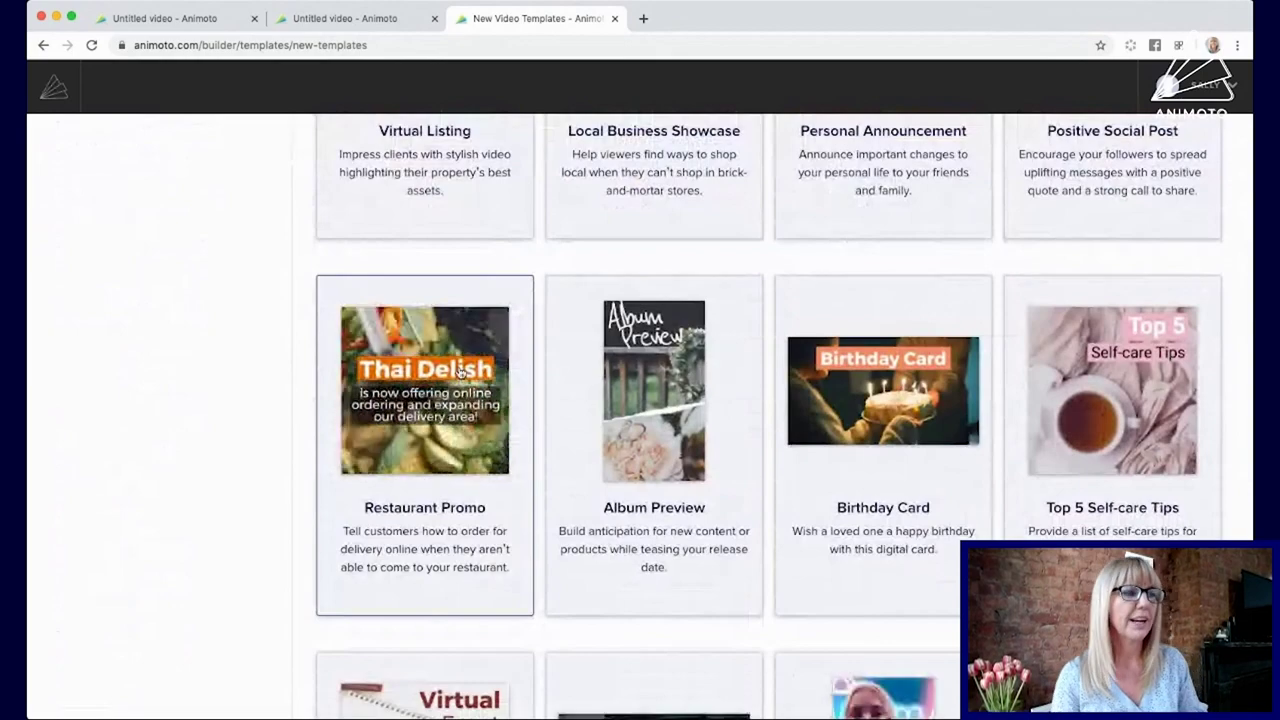
click(459, 372)
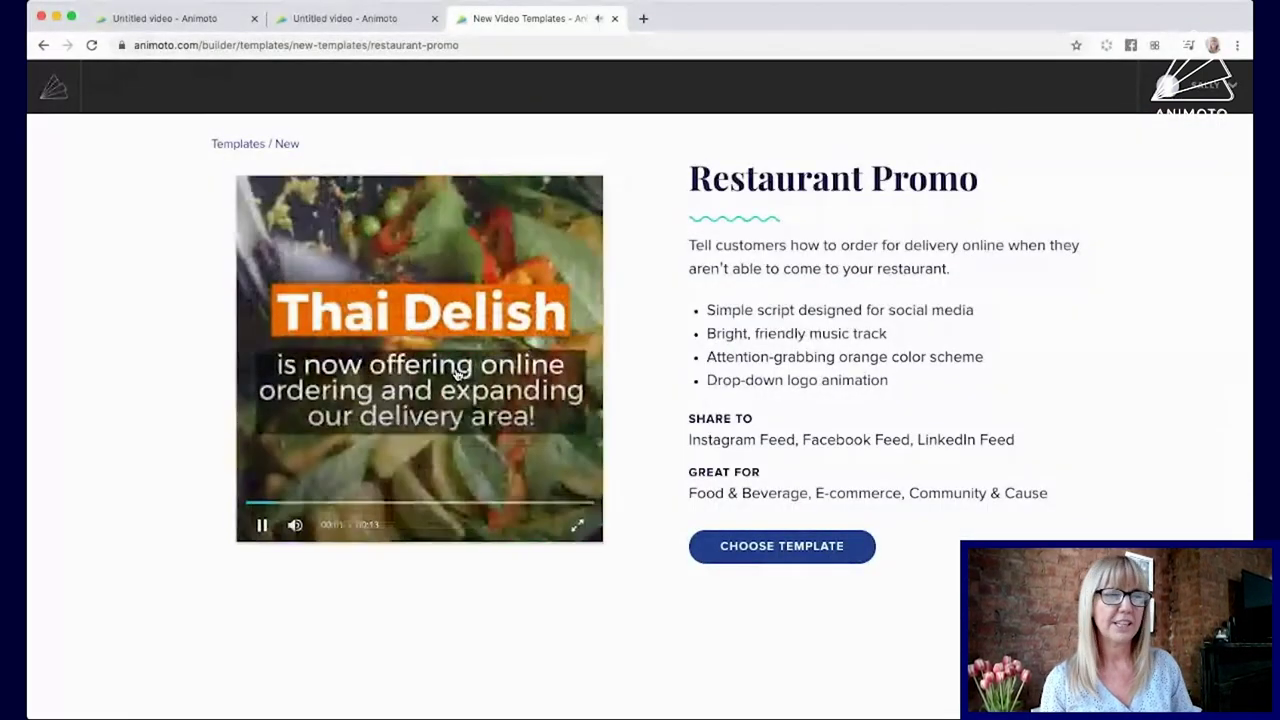
Step: Start a project from the Restaurant Promo template and upload the pub's photos and logo
click(760, 554)
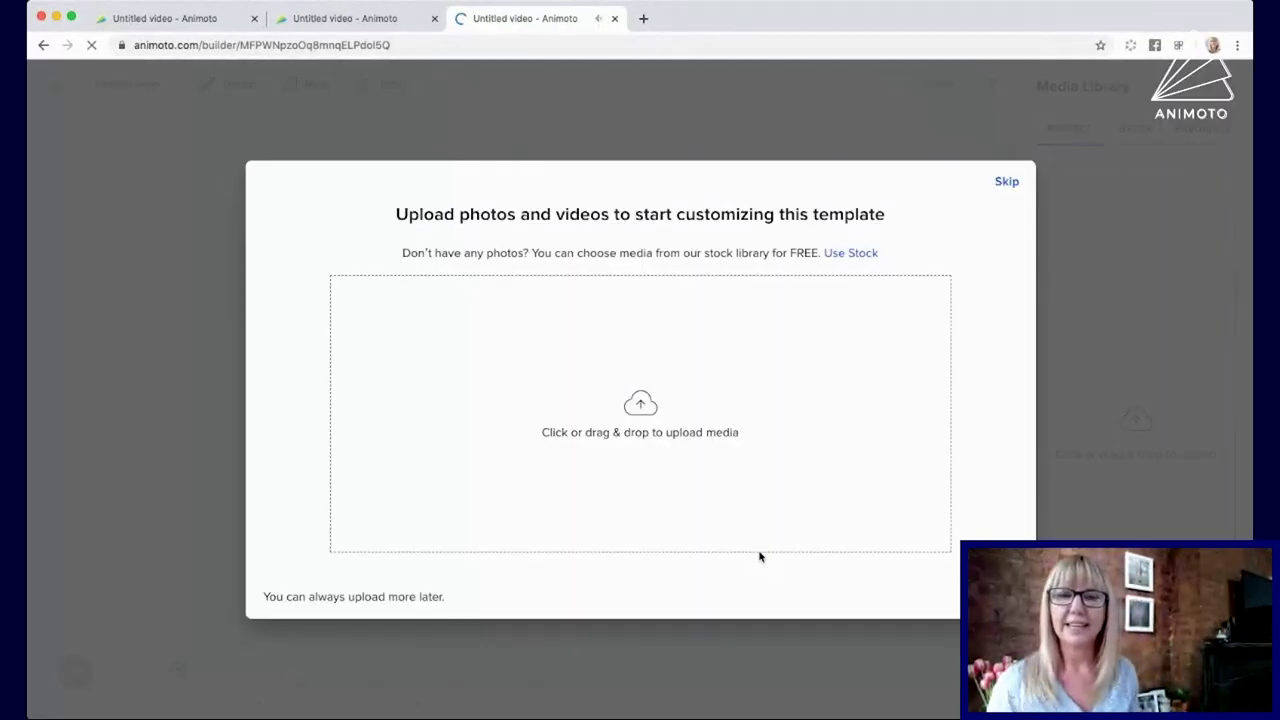
click(640, 408)
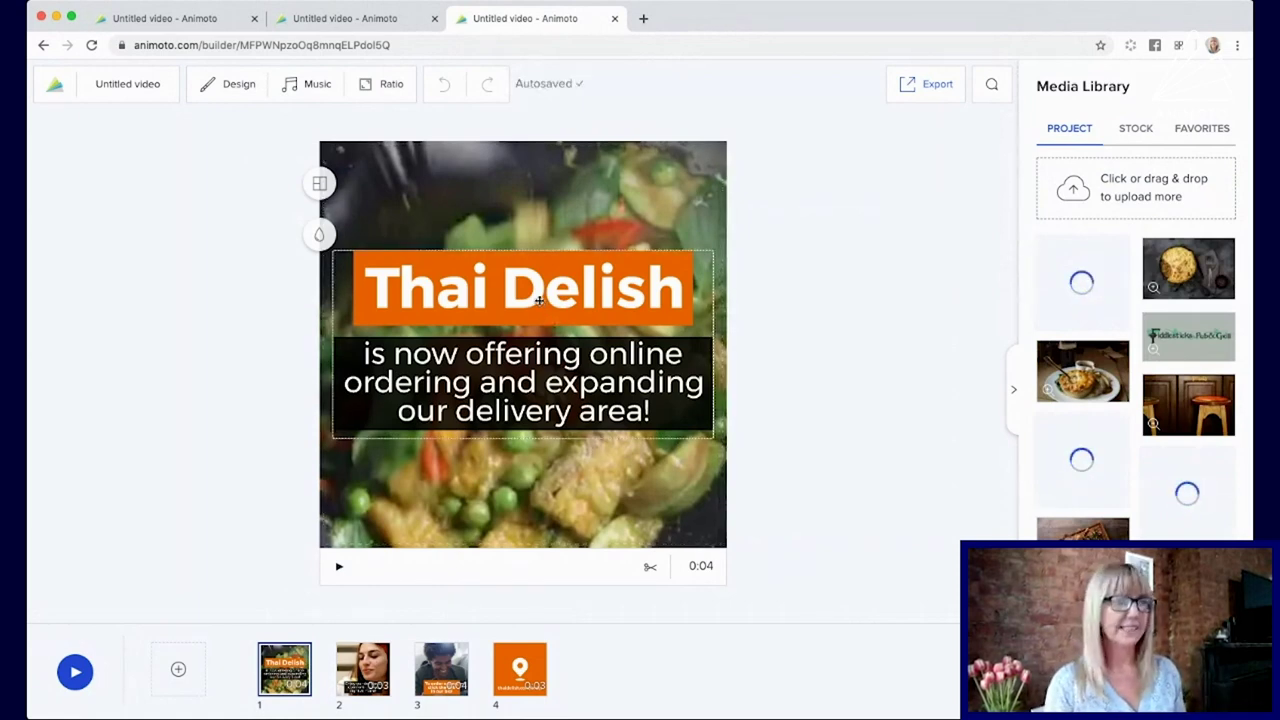
Step: Replace the 'Thai Delish' title with 'Fiddlesticks'
click(536, 296)
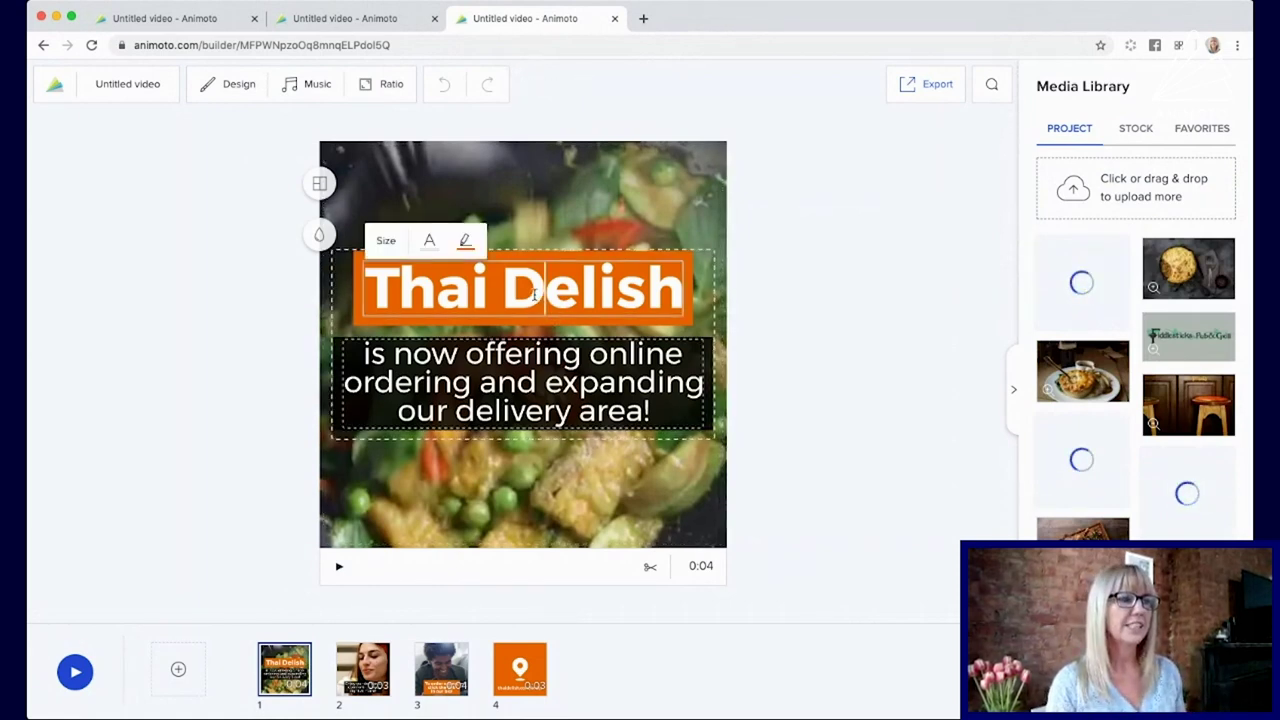
triple_click(535, 293)
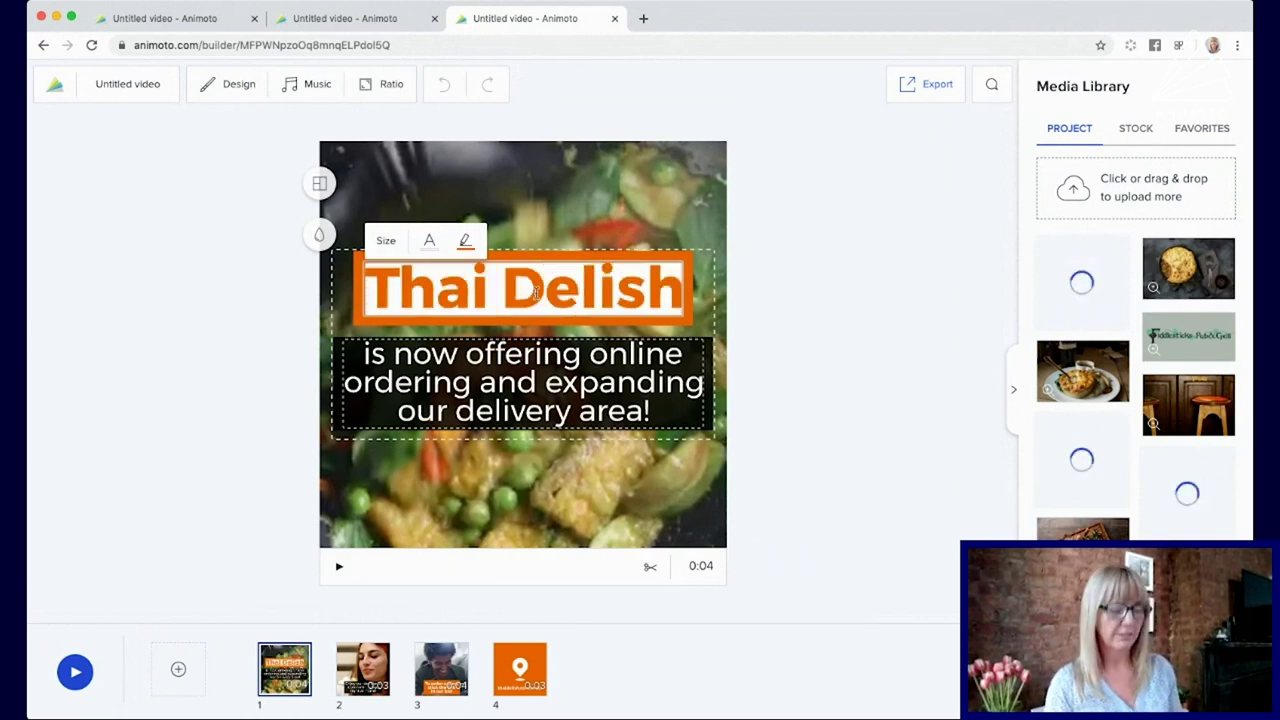
text(Fidd)
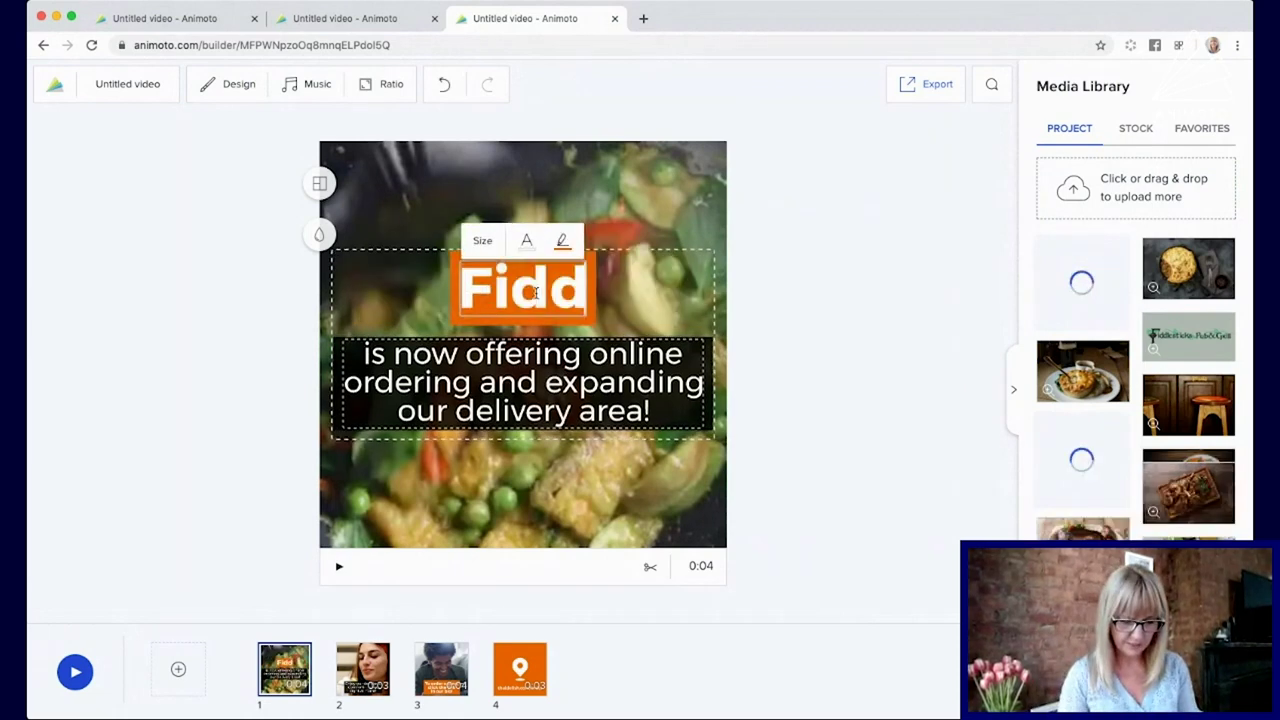
text(lestick)
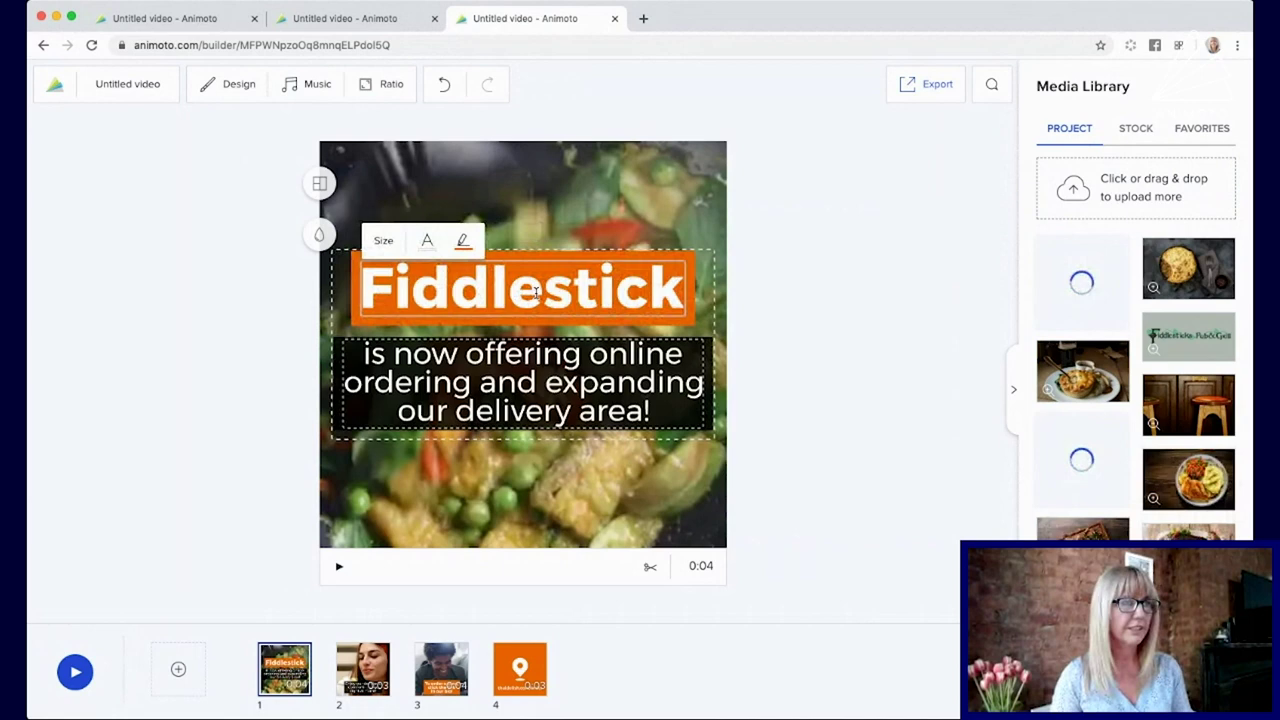
text(s)
Step: Change the subtitle to 'is now offering online ordering and curbside pickup!' with adjusted line breaks
click(547, 378)
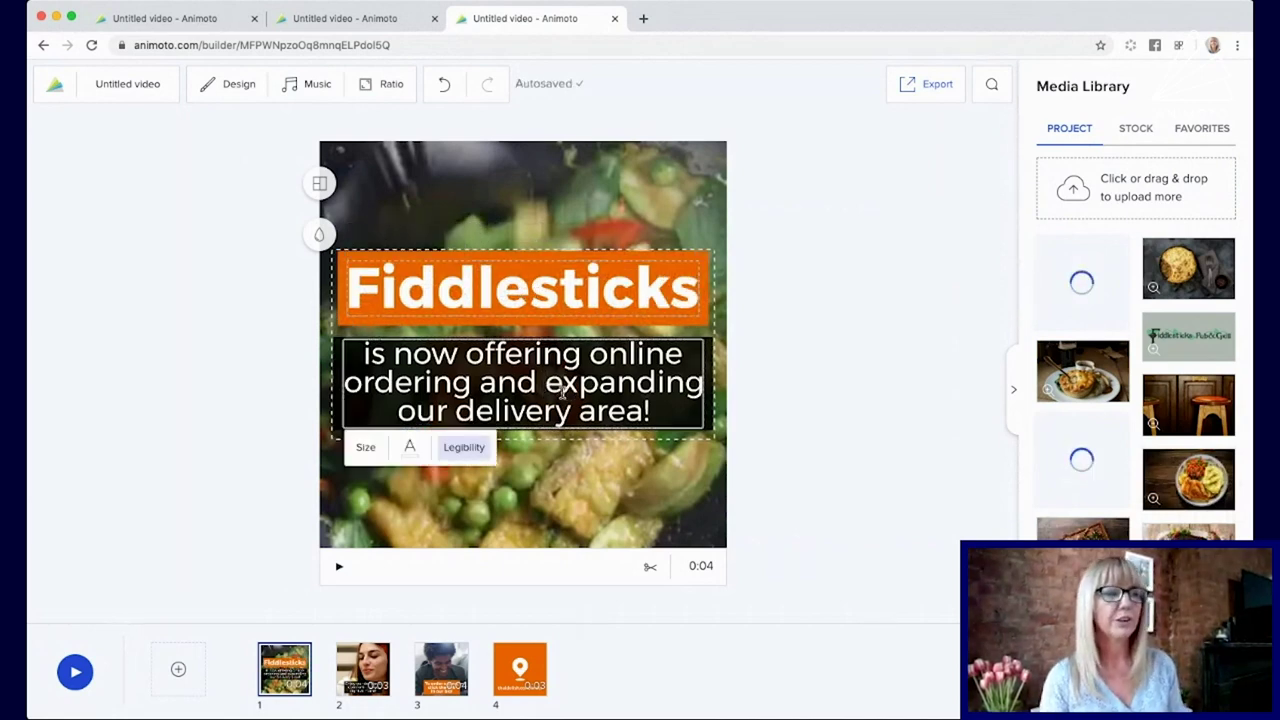
drag(551, 385, 645, 410)
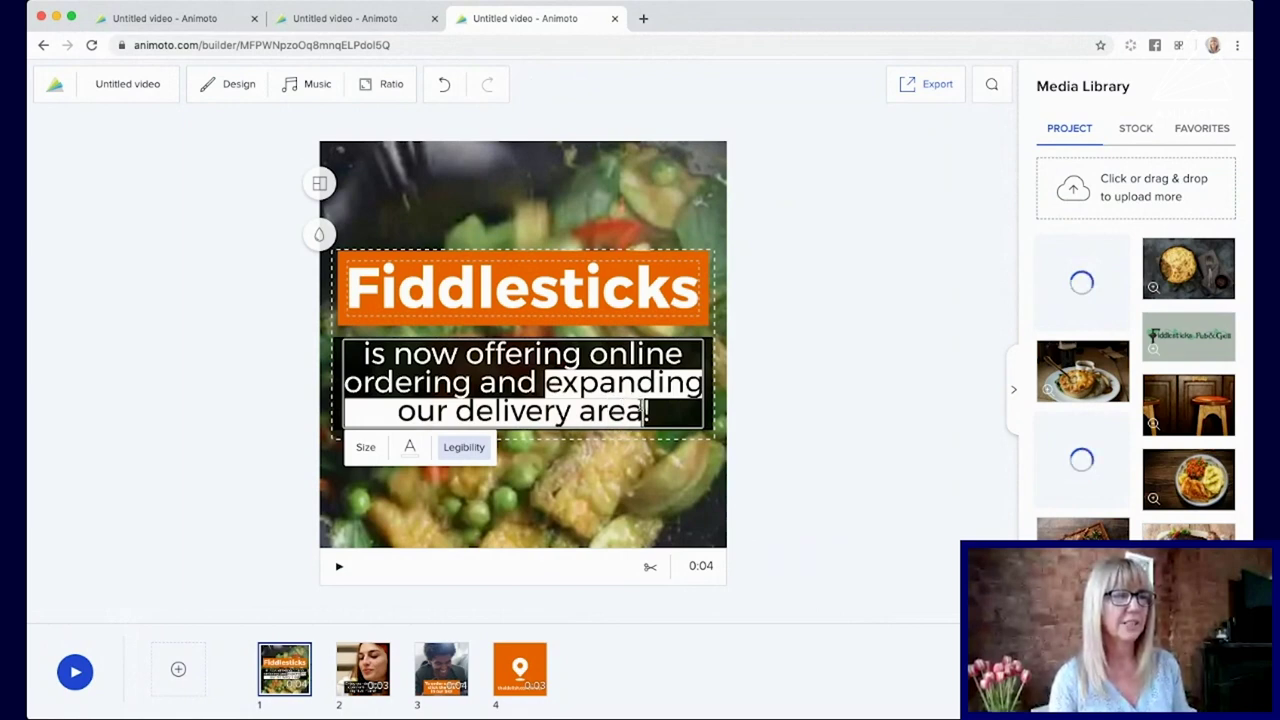
text(curbside)
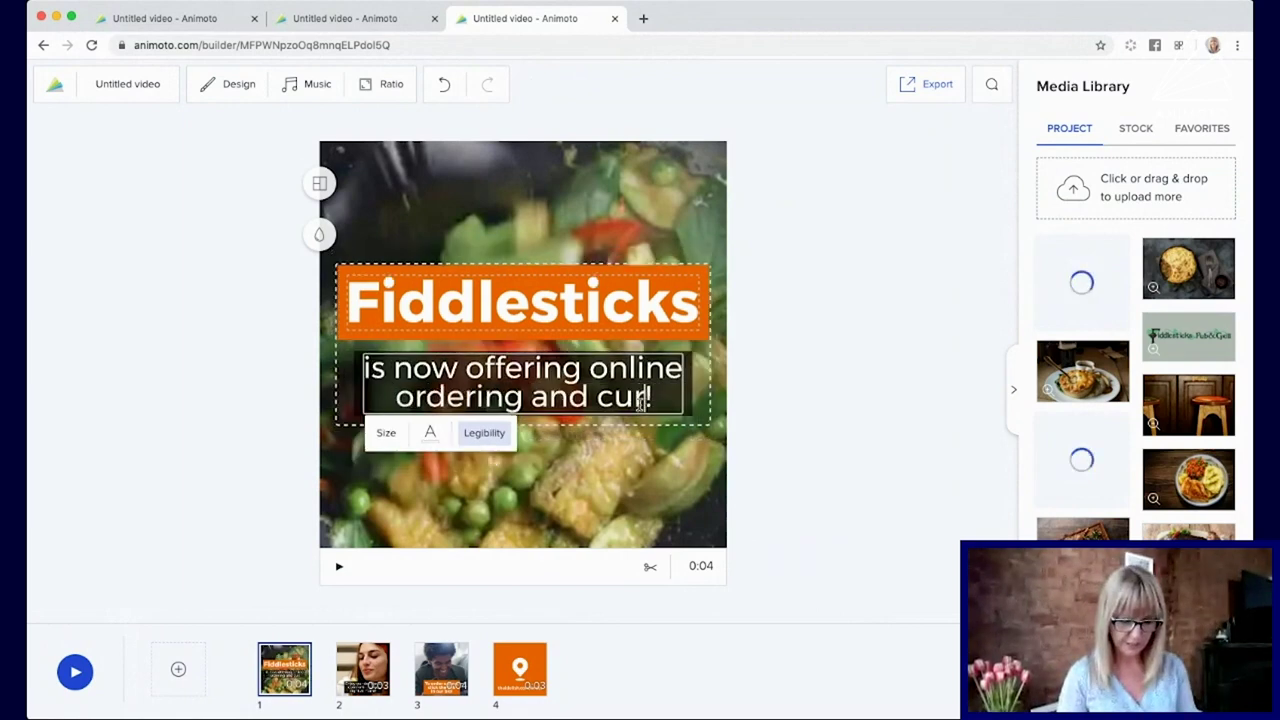
text( pickup!)
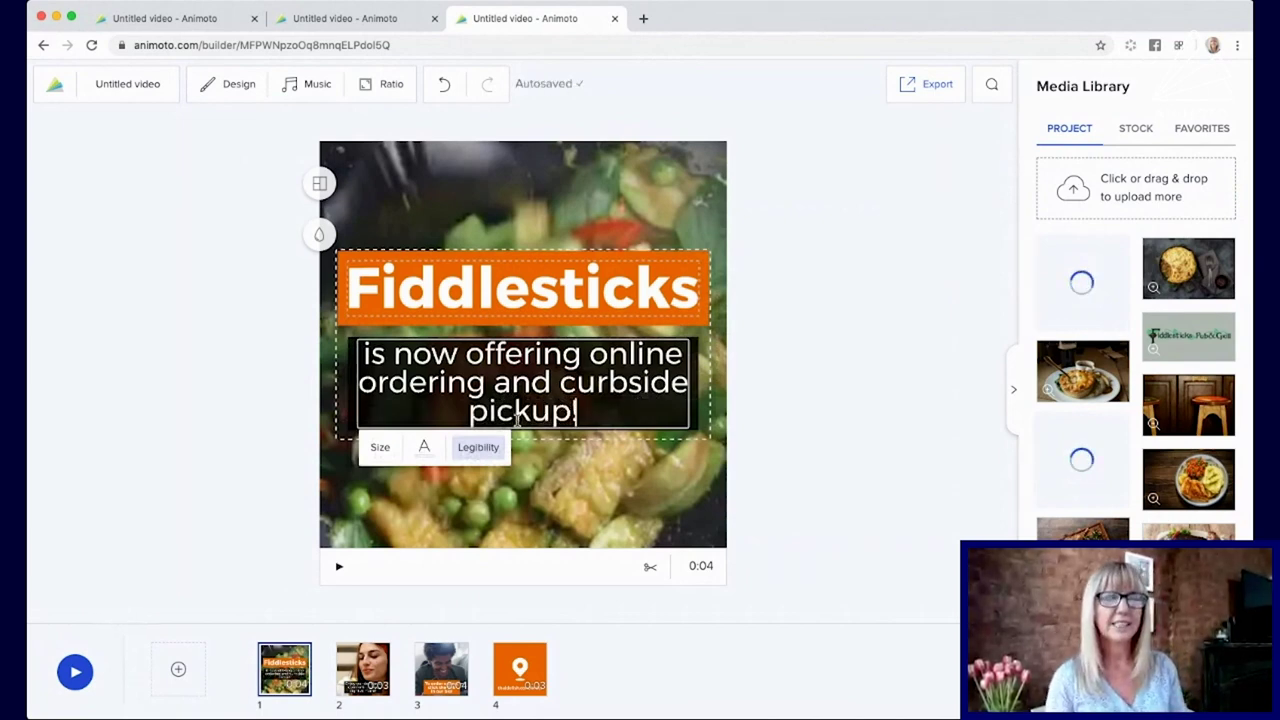
click(591, 355)
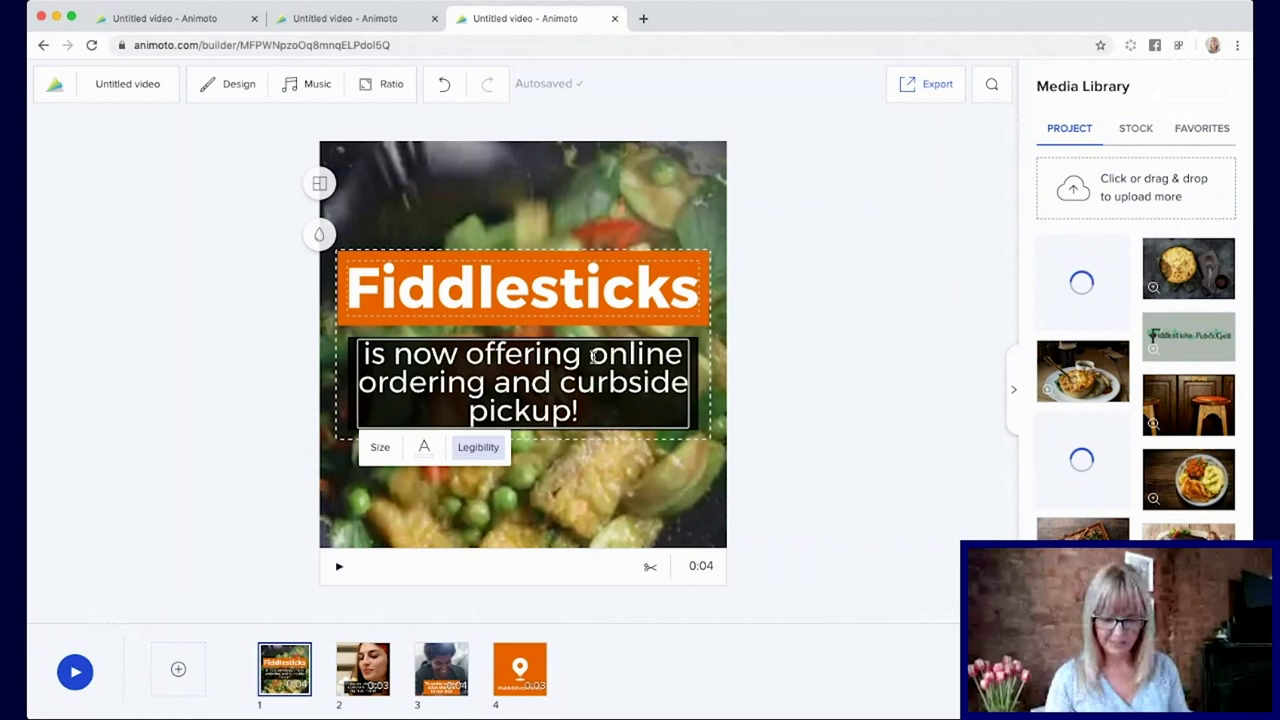
key(Return)
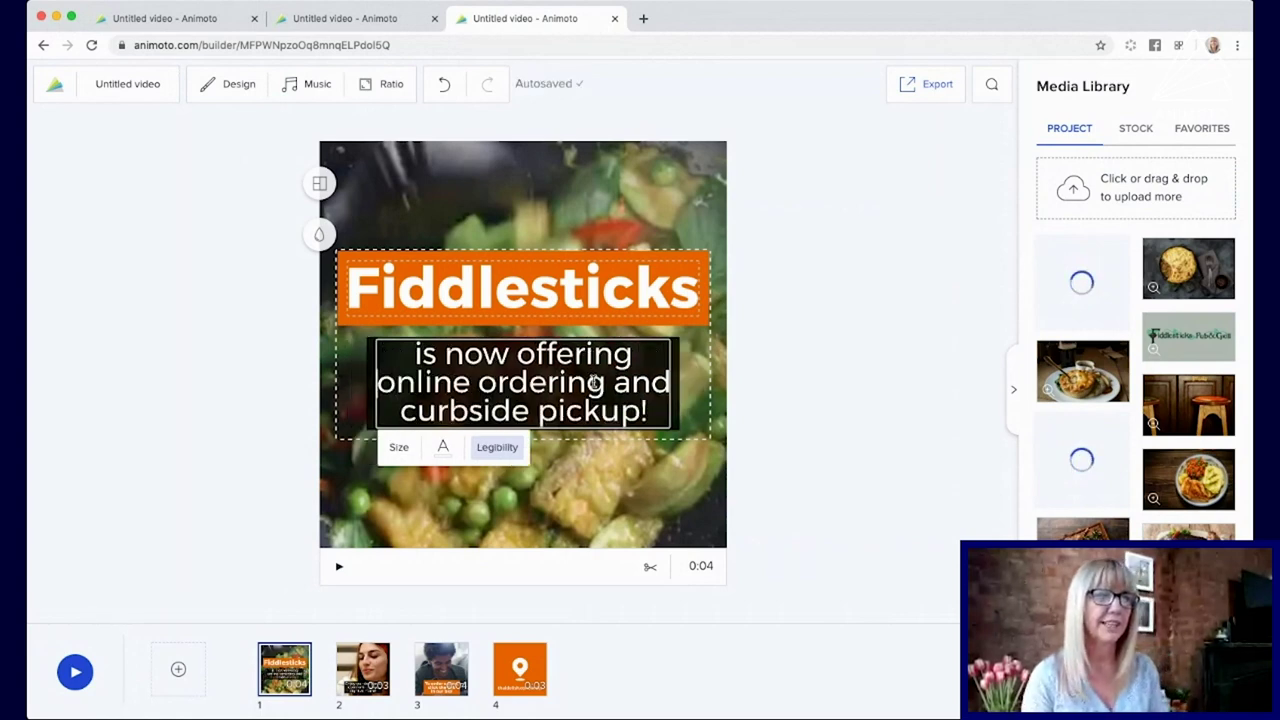
key(Escape)
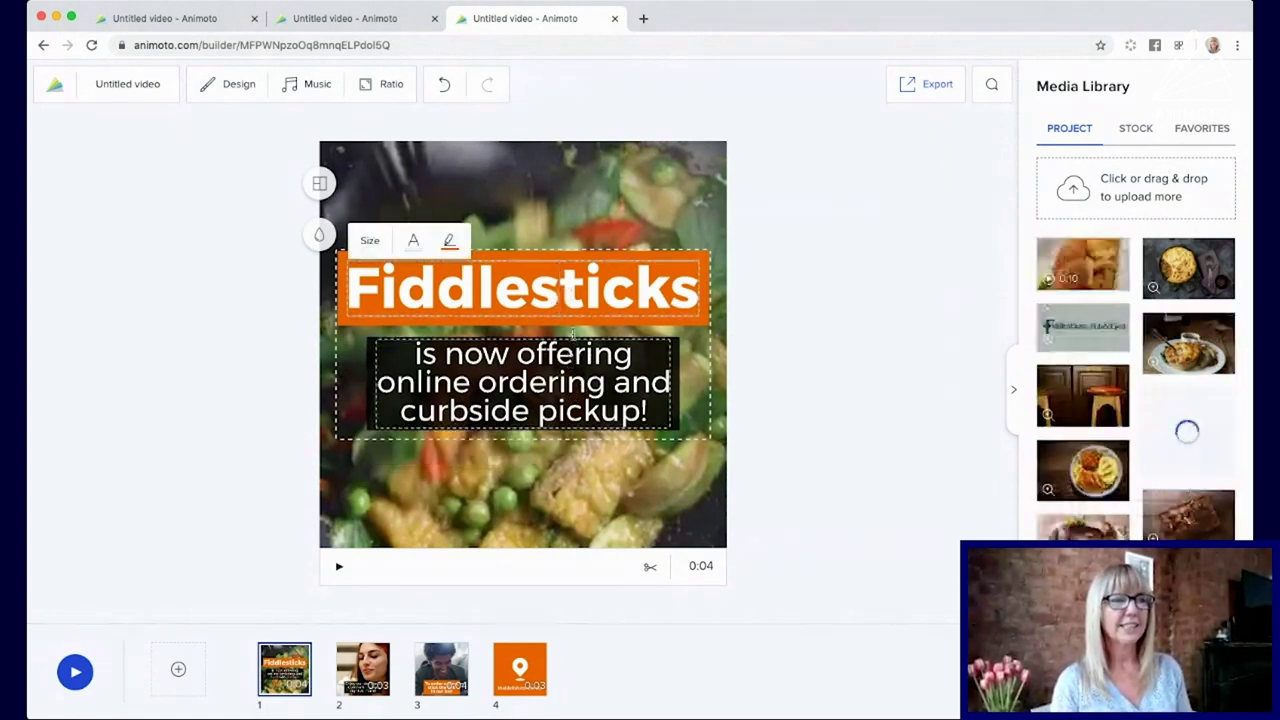
Step: Make the Fiddlesticks title text slightly smaller
click(369, 240)
drag(417, 207, 409, 206)
click(490, 464)
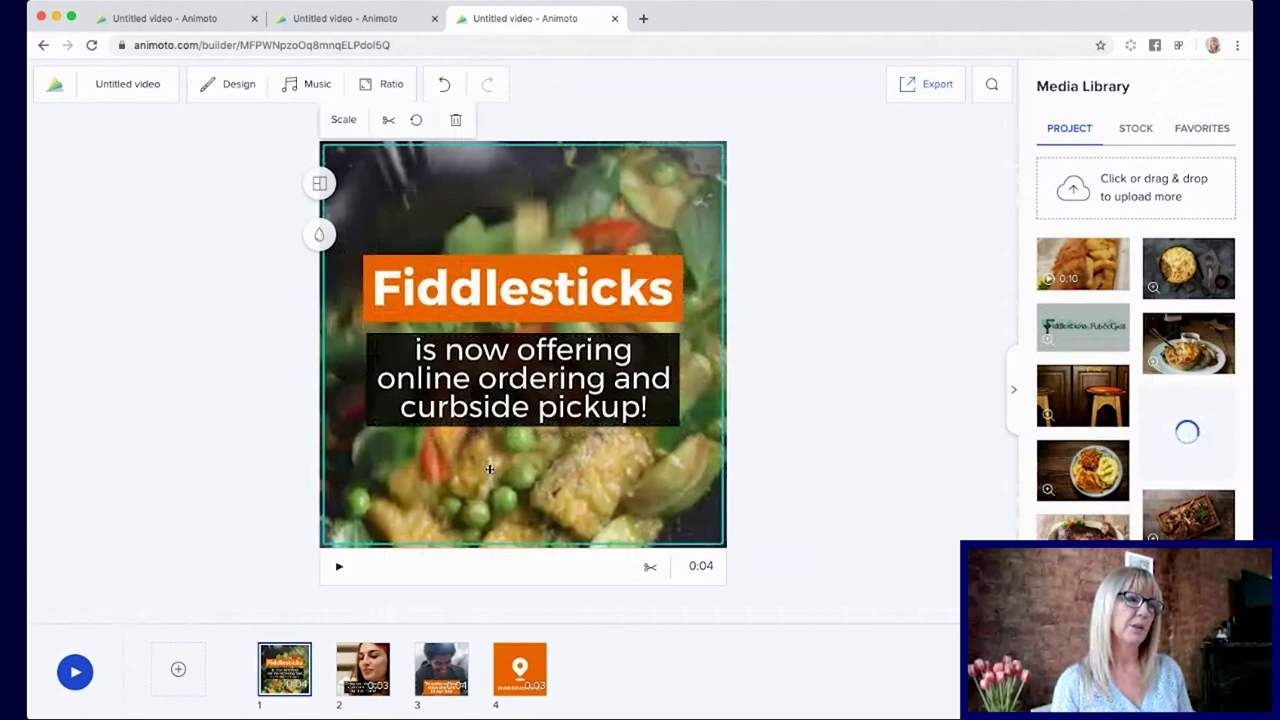
Step: View scene 2, then scene 3 with the 'To order online' message
mouse_move(366, 676)
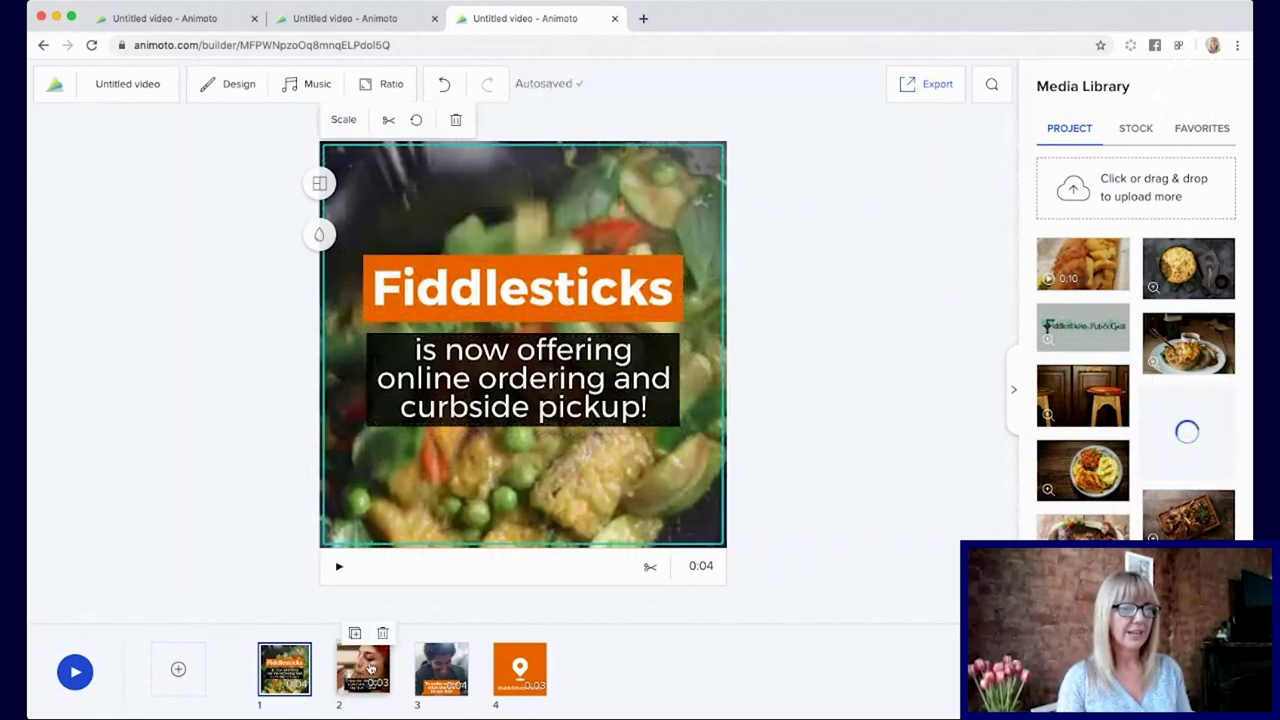
click(366, 676)
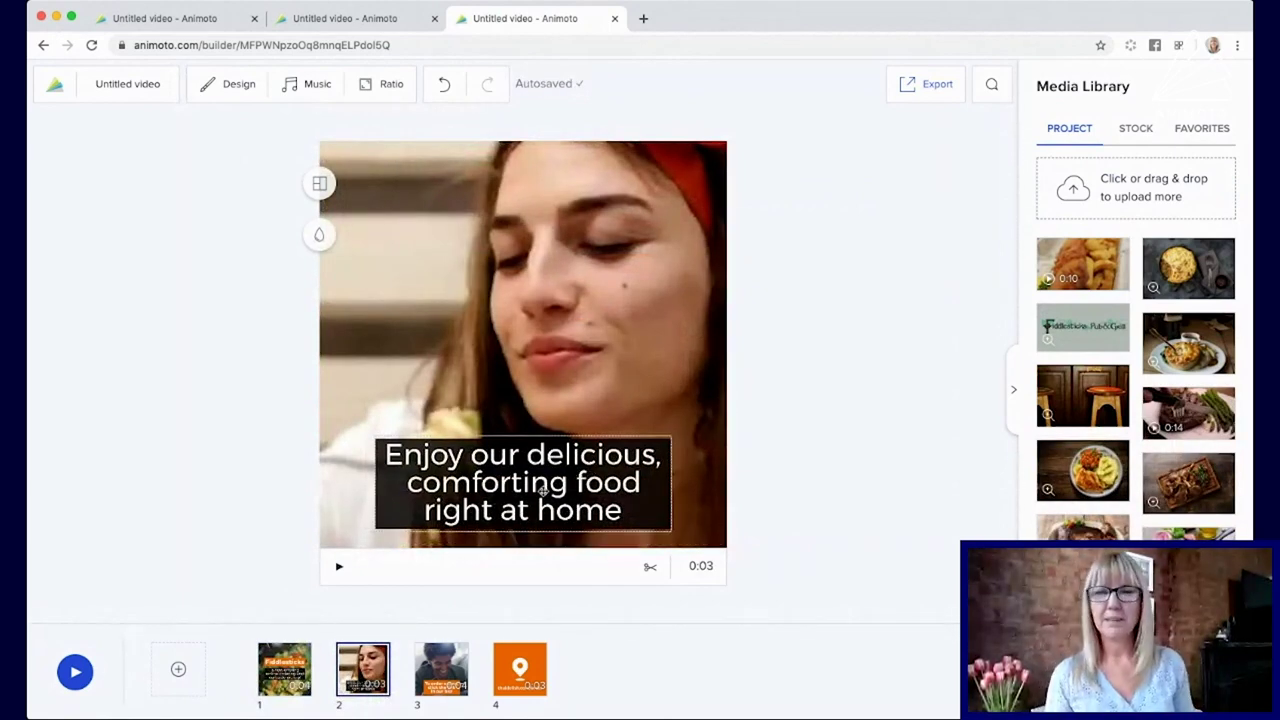
click(434, 668)
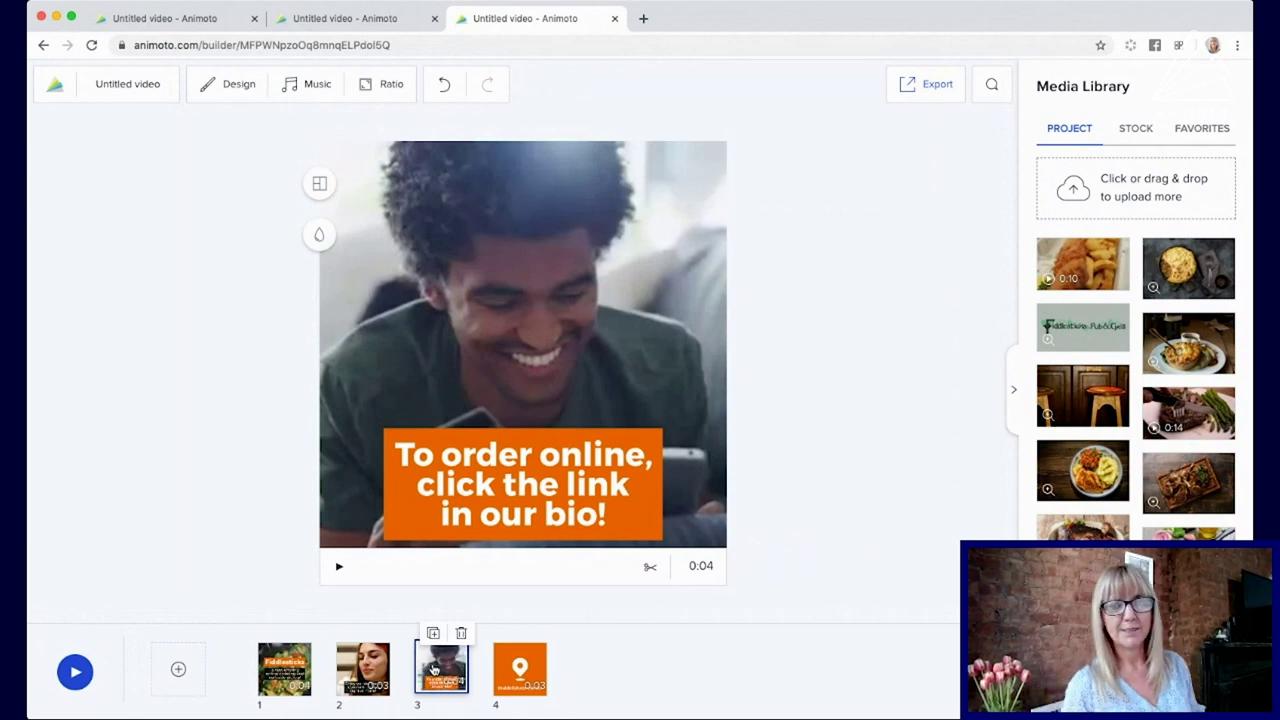
Step: On the final scene, replace 'thaidelish.com/order' with 'fiddlesticks.com'
click(520, 668)
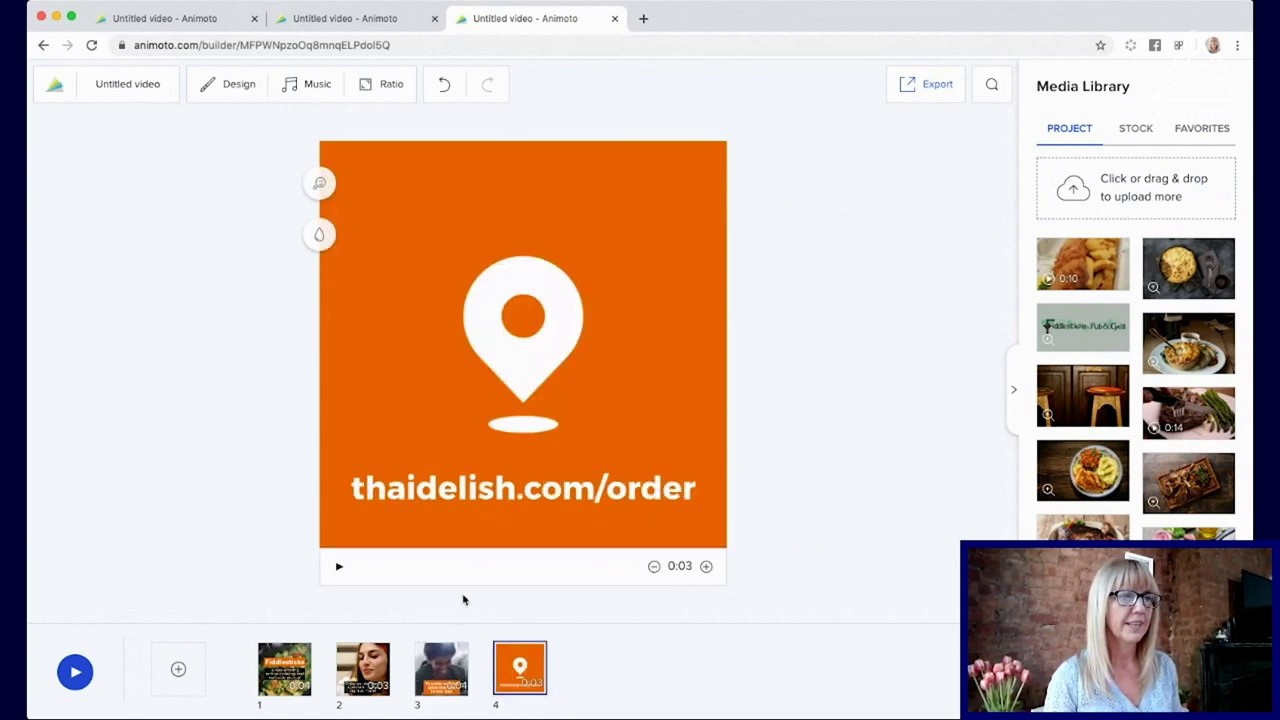
click(412, 489)
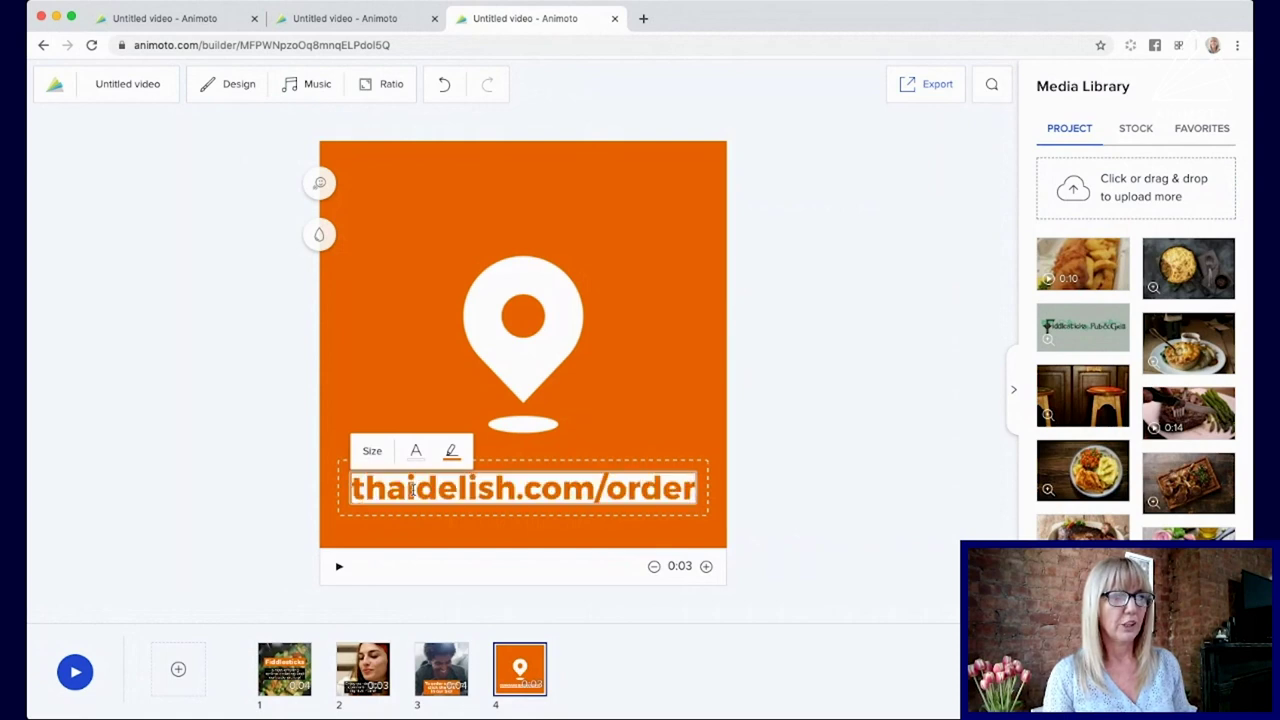
text(fid)
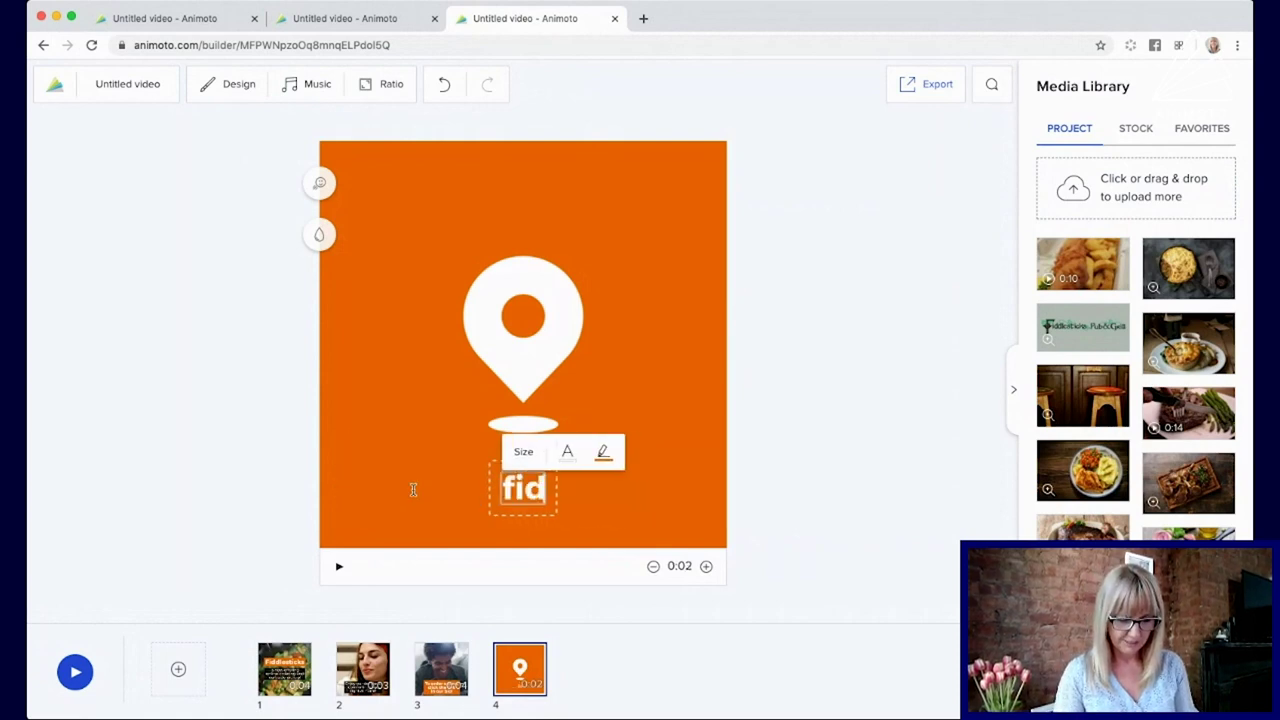
text(dlesticks.com)
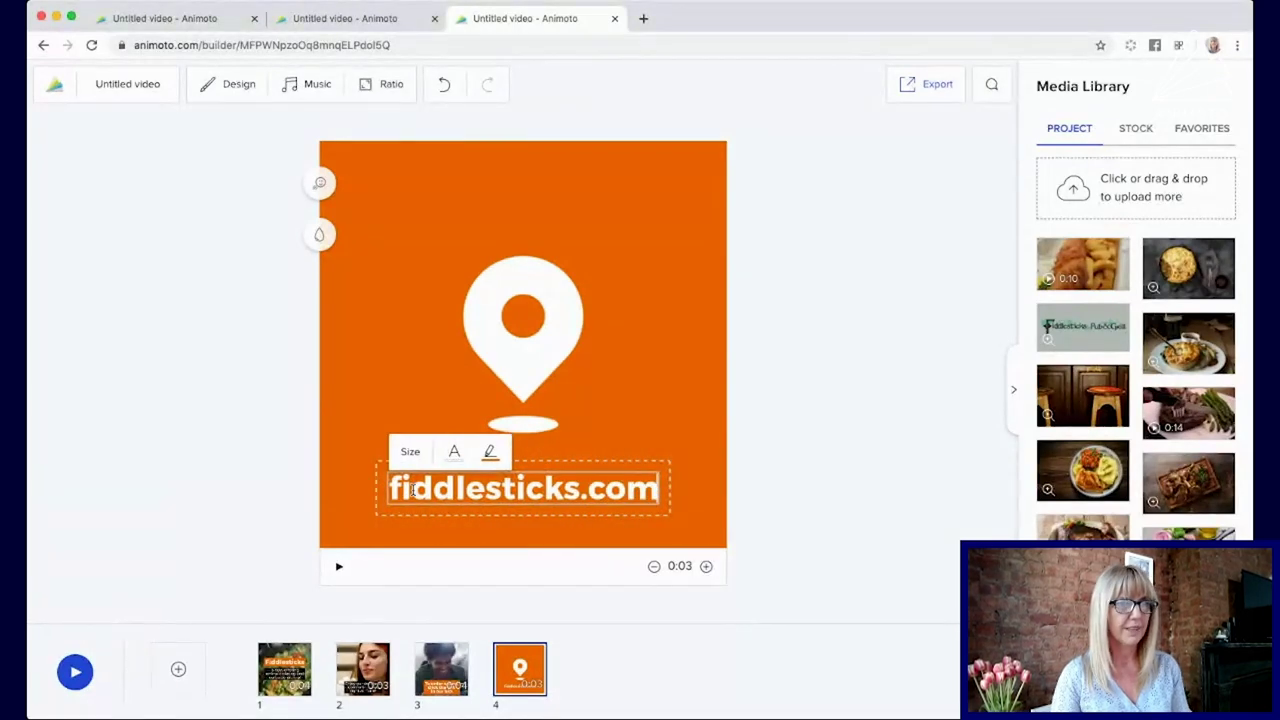
click(670, 437)
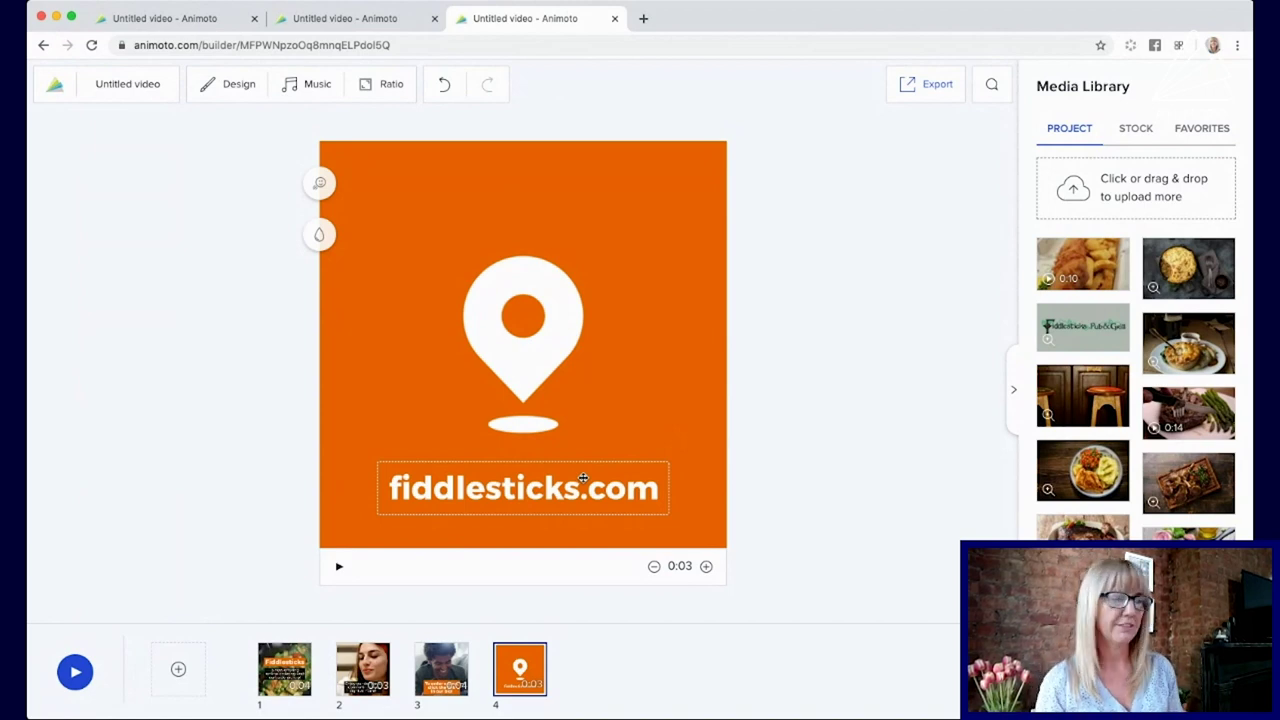
Step: Make the pot pie photo scene 1's background and move the Fiddlesticks caption toward the top
click(284, 685)
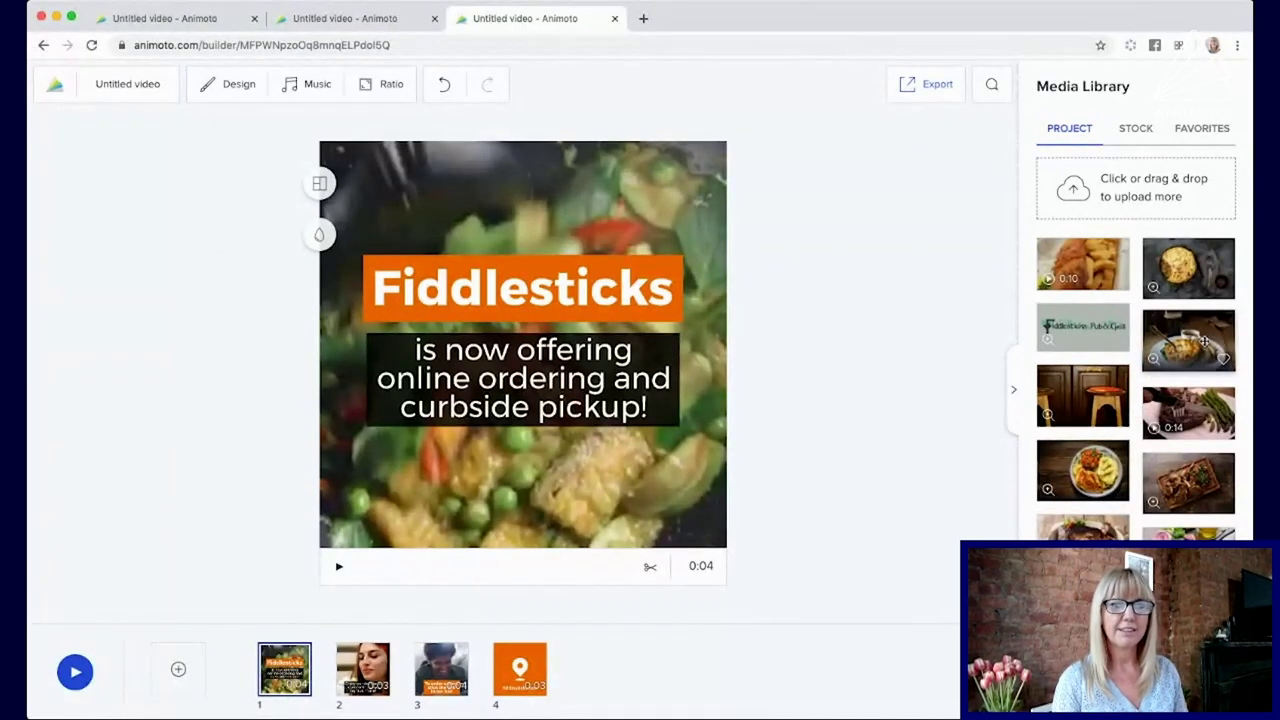
drag(1205, 342, 562, 409)
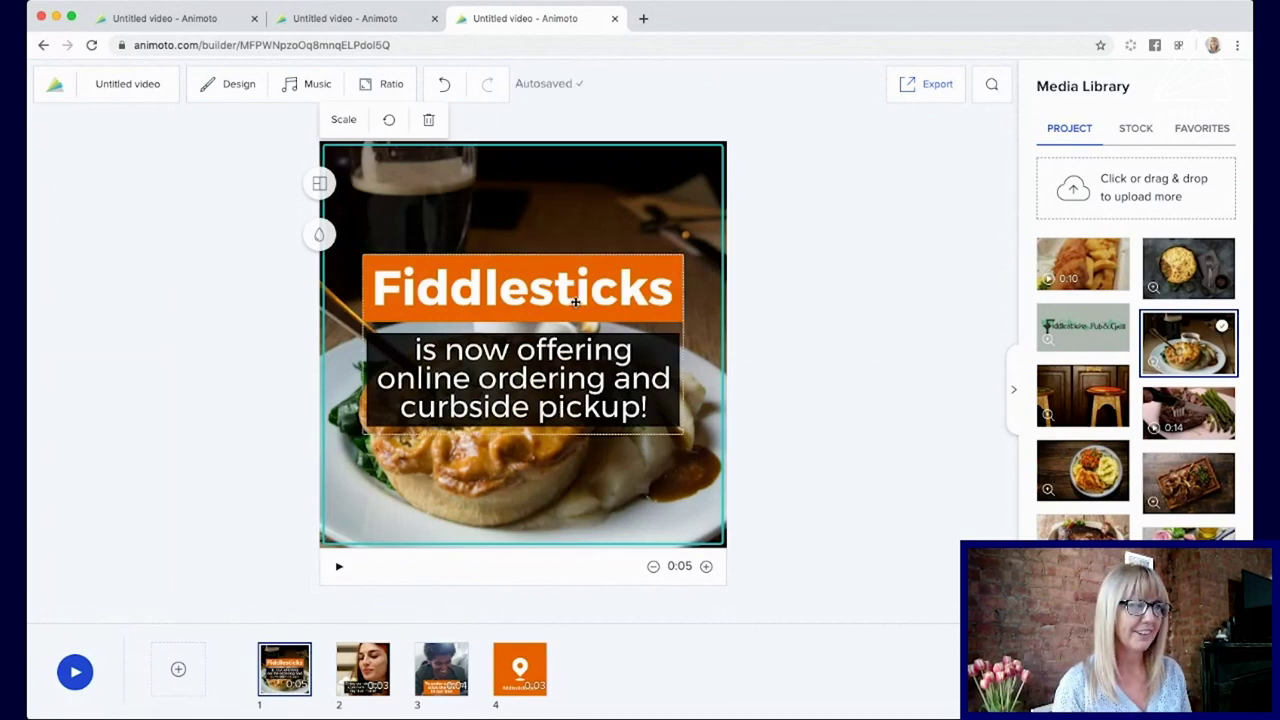
drag(575, 300, 575, 216)
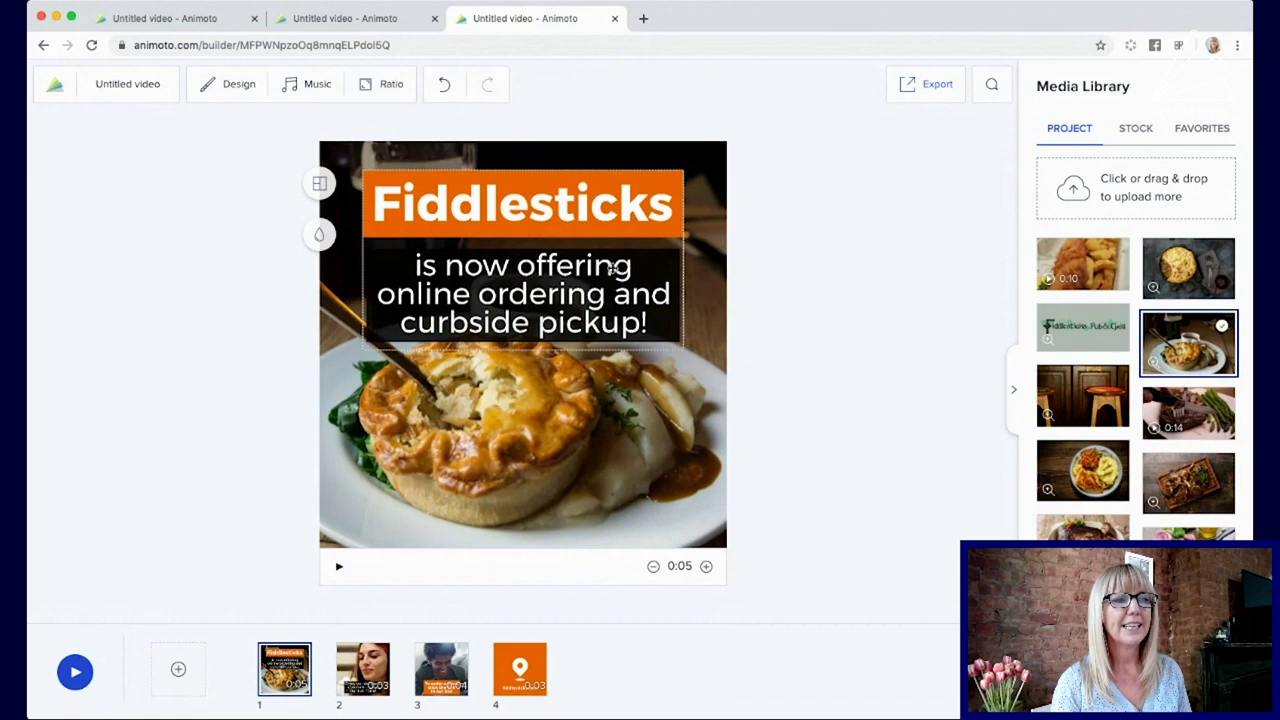
drag(612, 268, 616, 186)
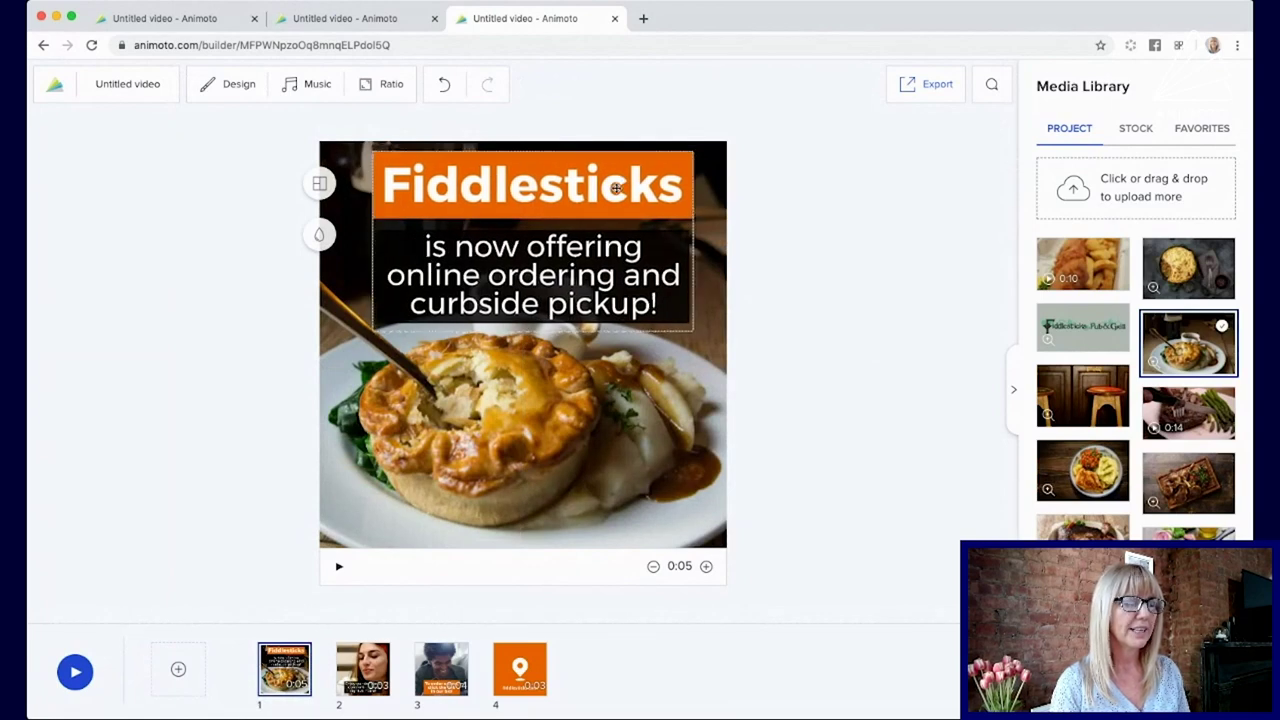
Step: Zoom the pot pie background photo in slightly
click(581, 441)
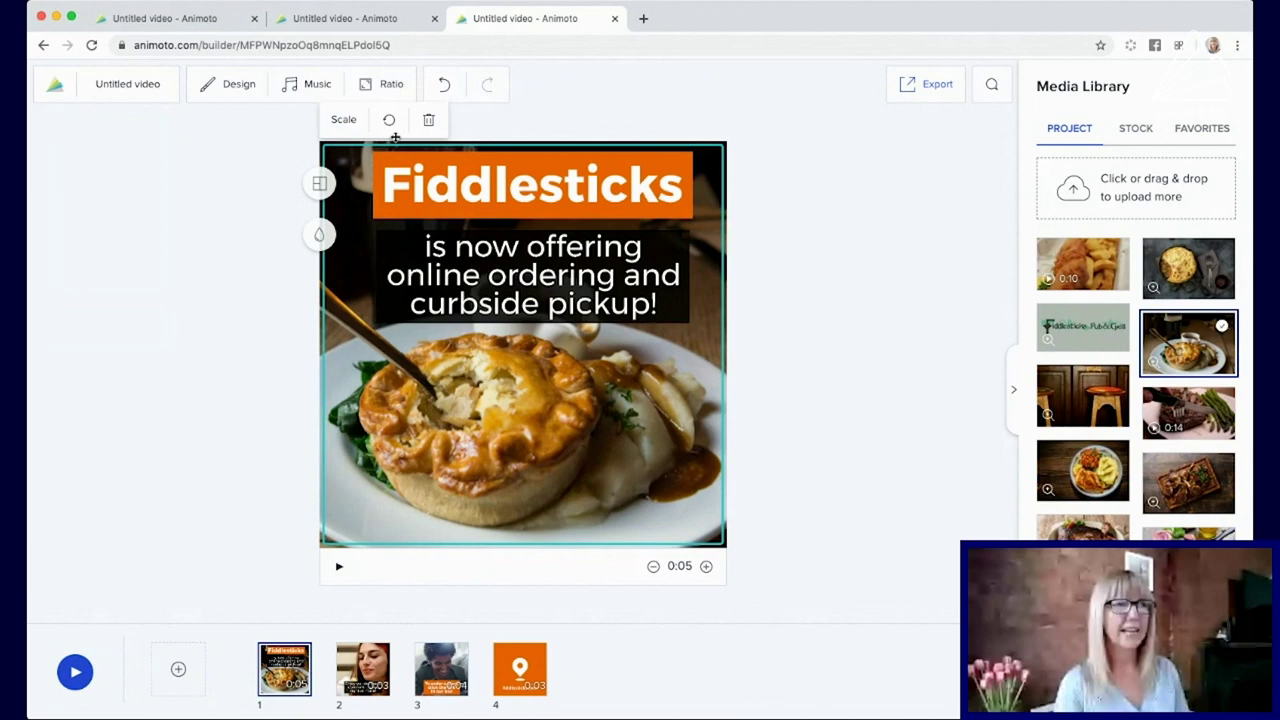
click(343, 120)
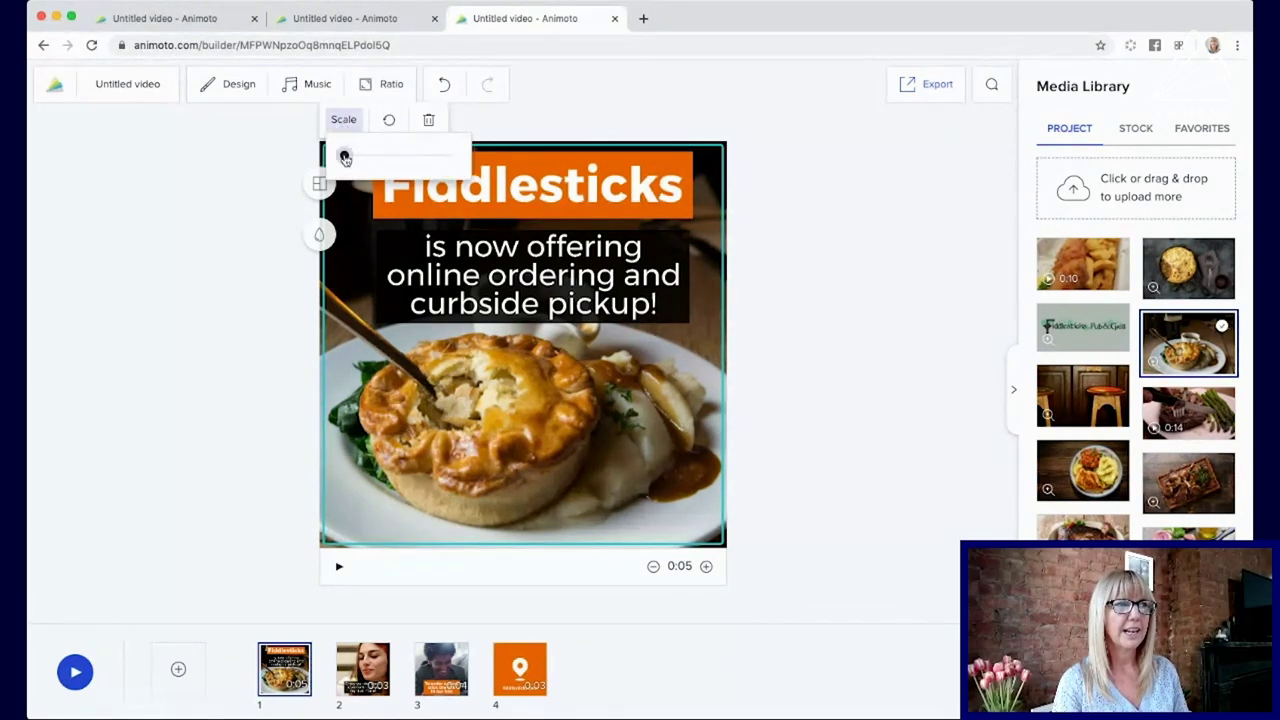
drag(344, 157, 348, 157)
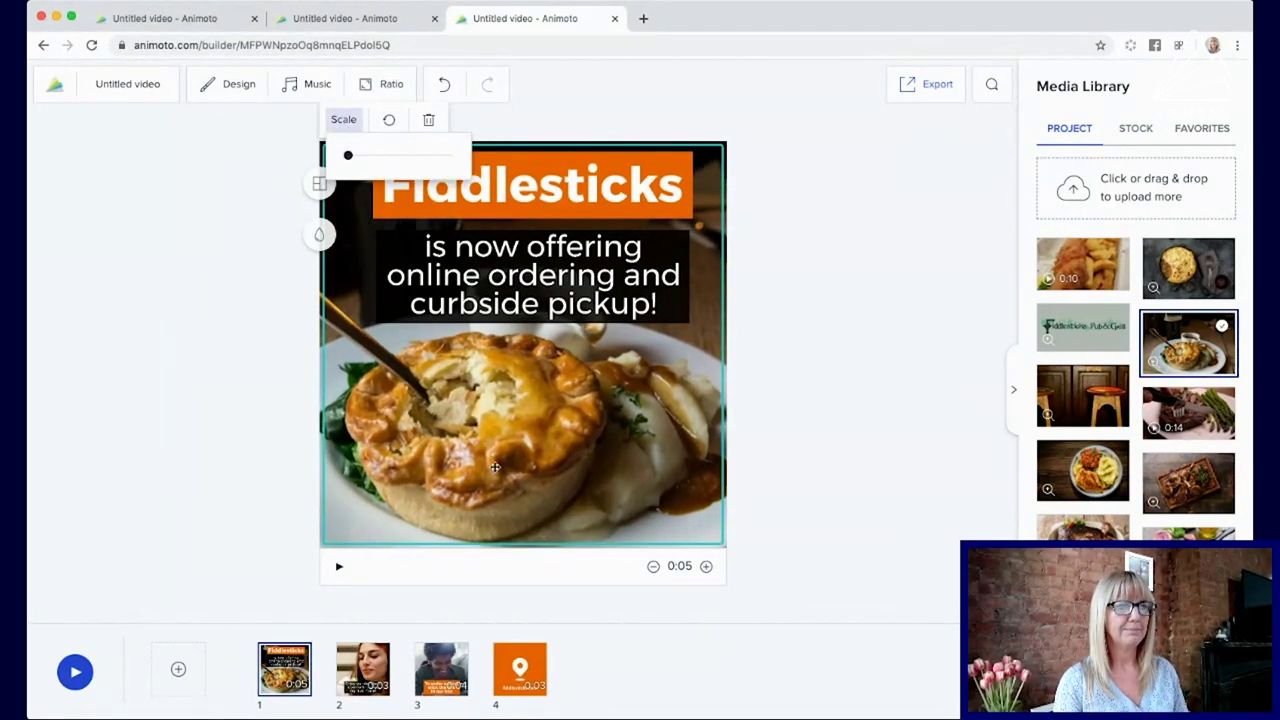
click(802, 421)
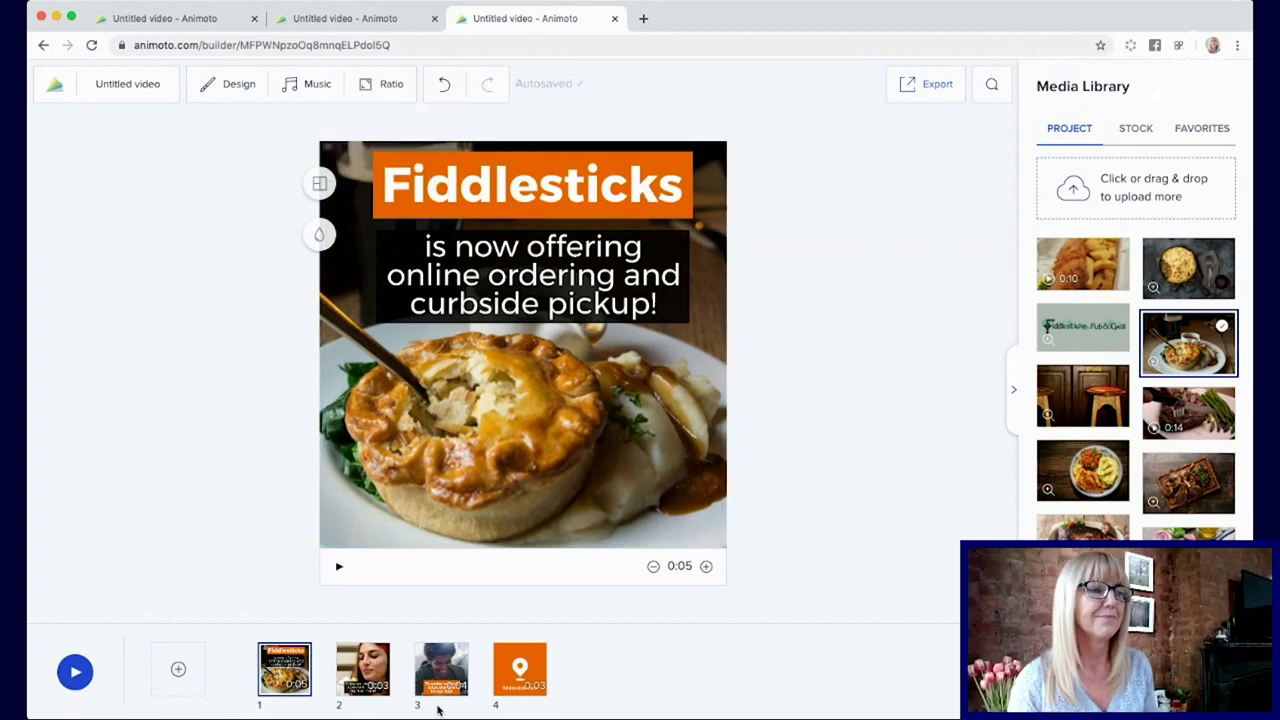
Step: Switch scene 2 to the three-panel collage layout
click(363, 670)
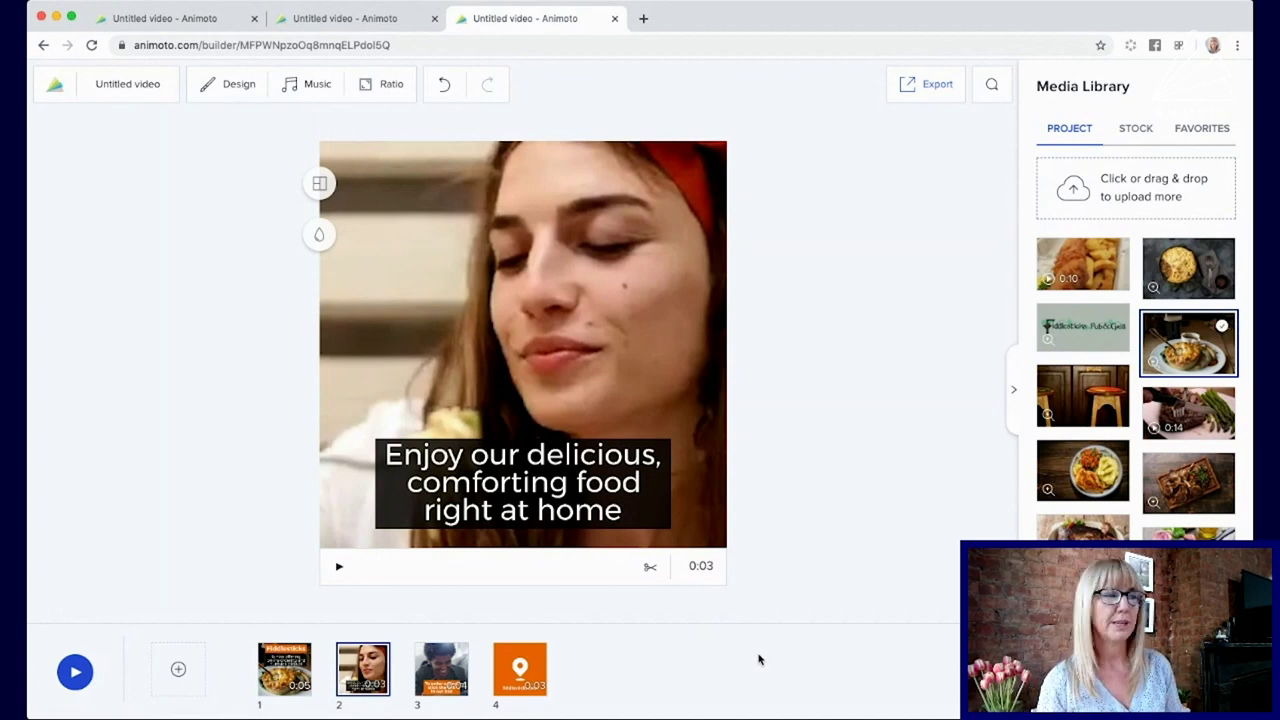
click(320, 185)
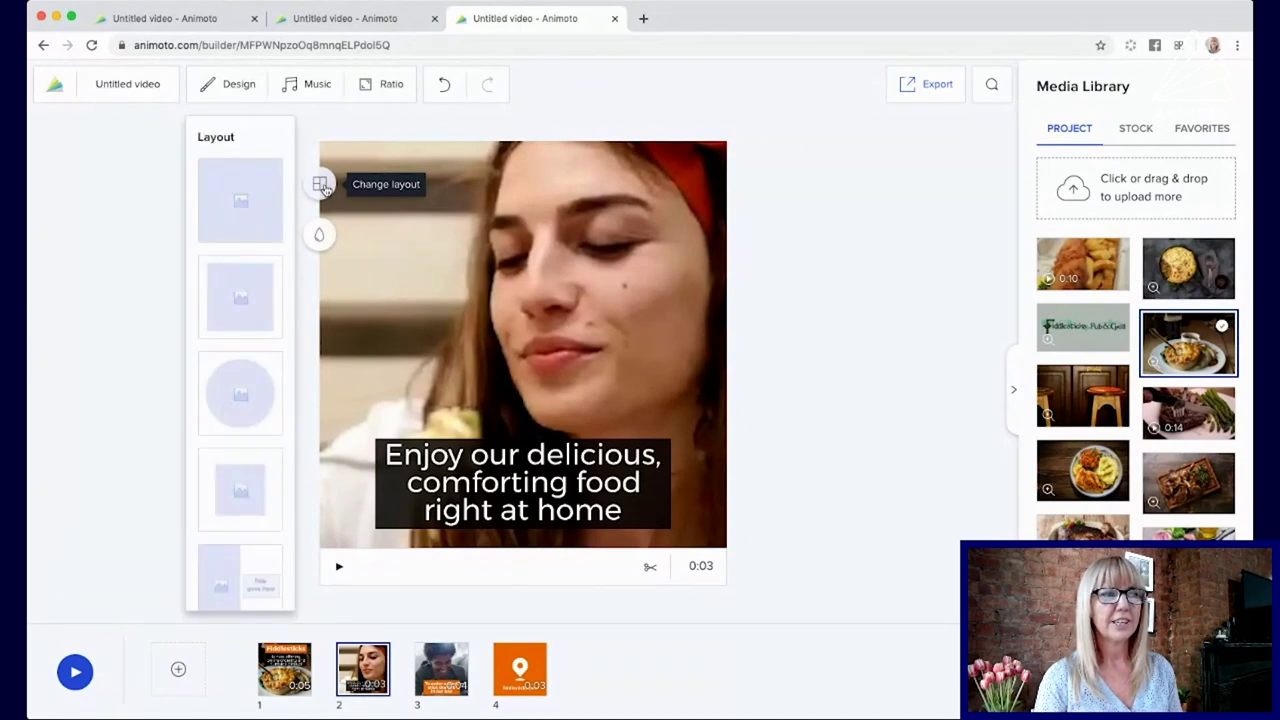
scroll(245, 420, down, 5)
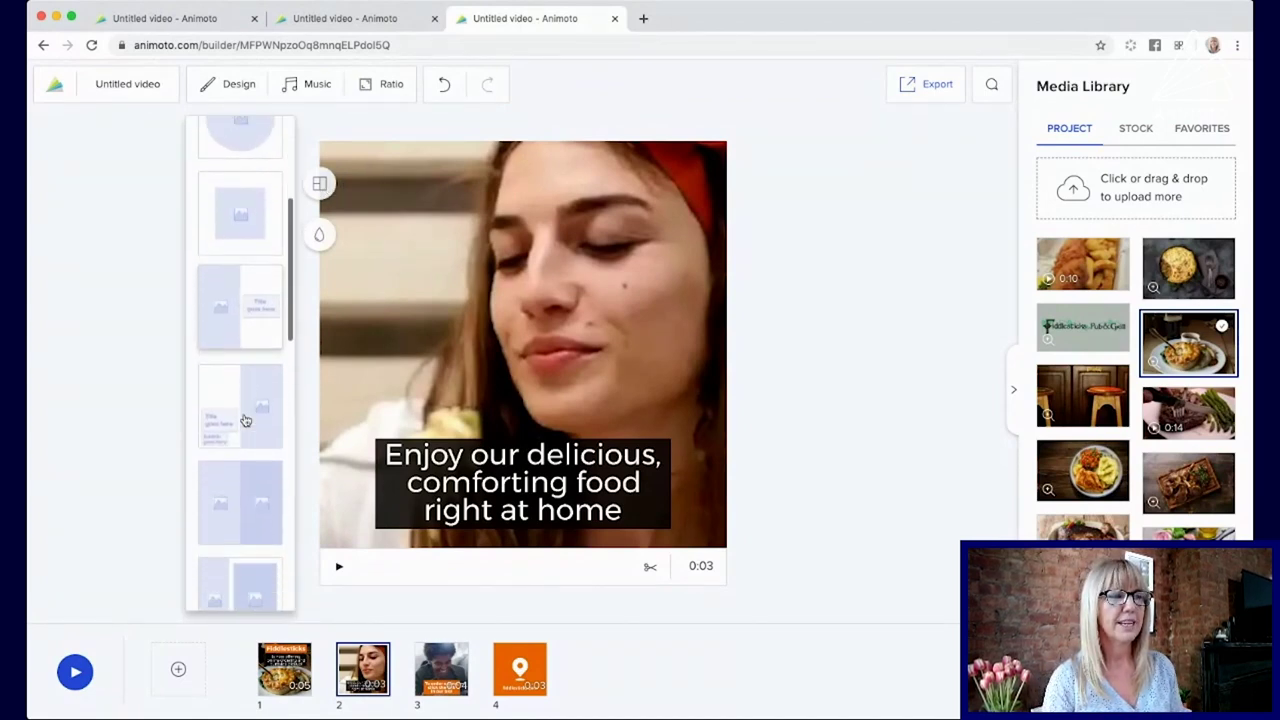
scroll(245, 420, down, 6)
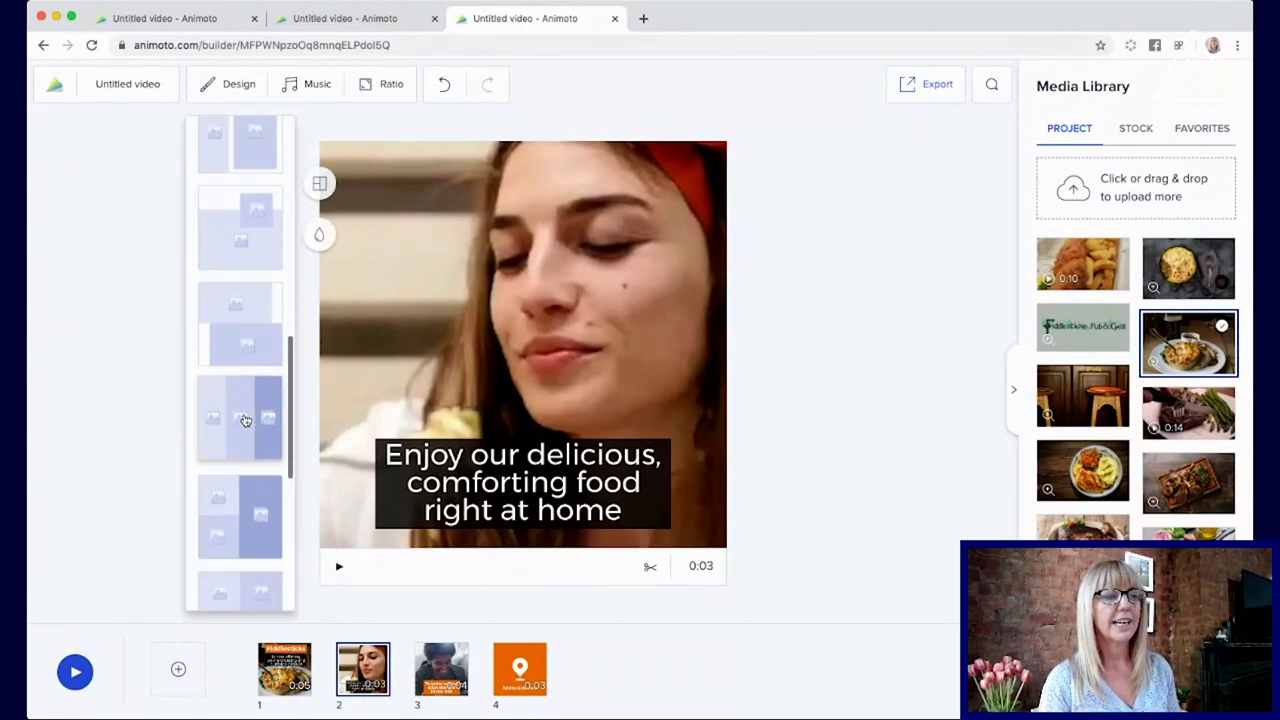
scroll(245, 420, down, 5)
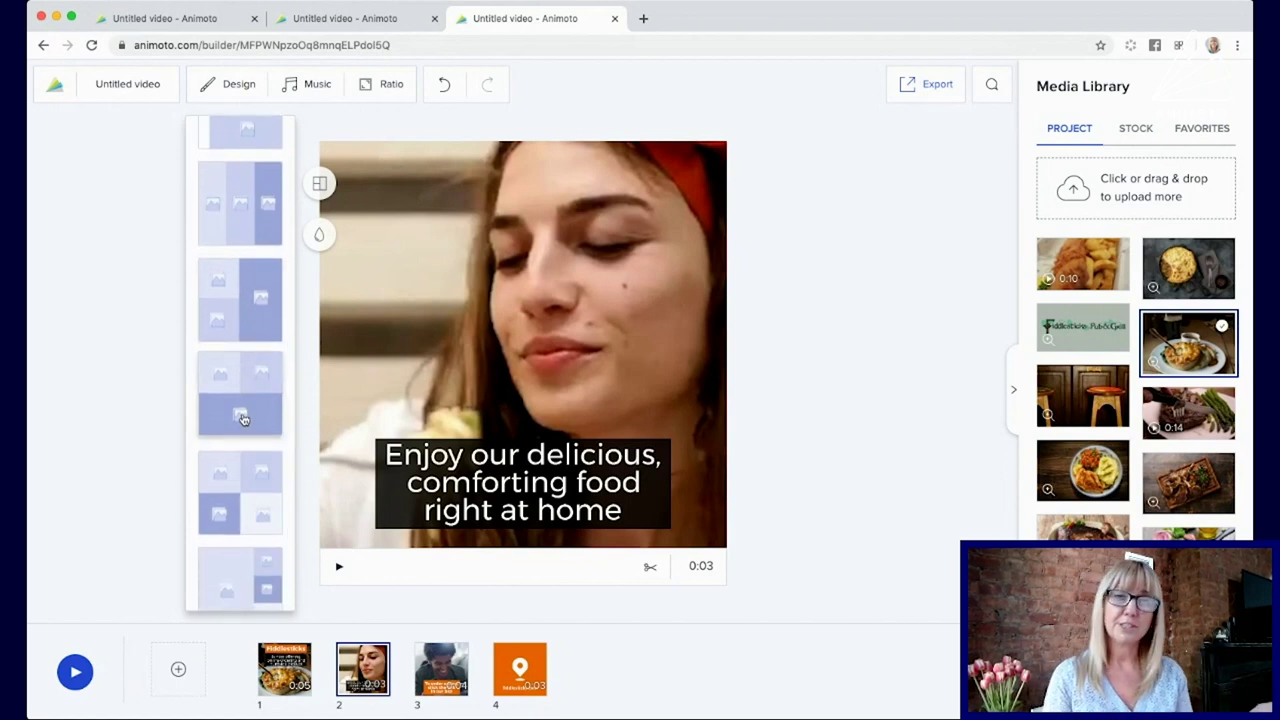
click(242, 410)
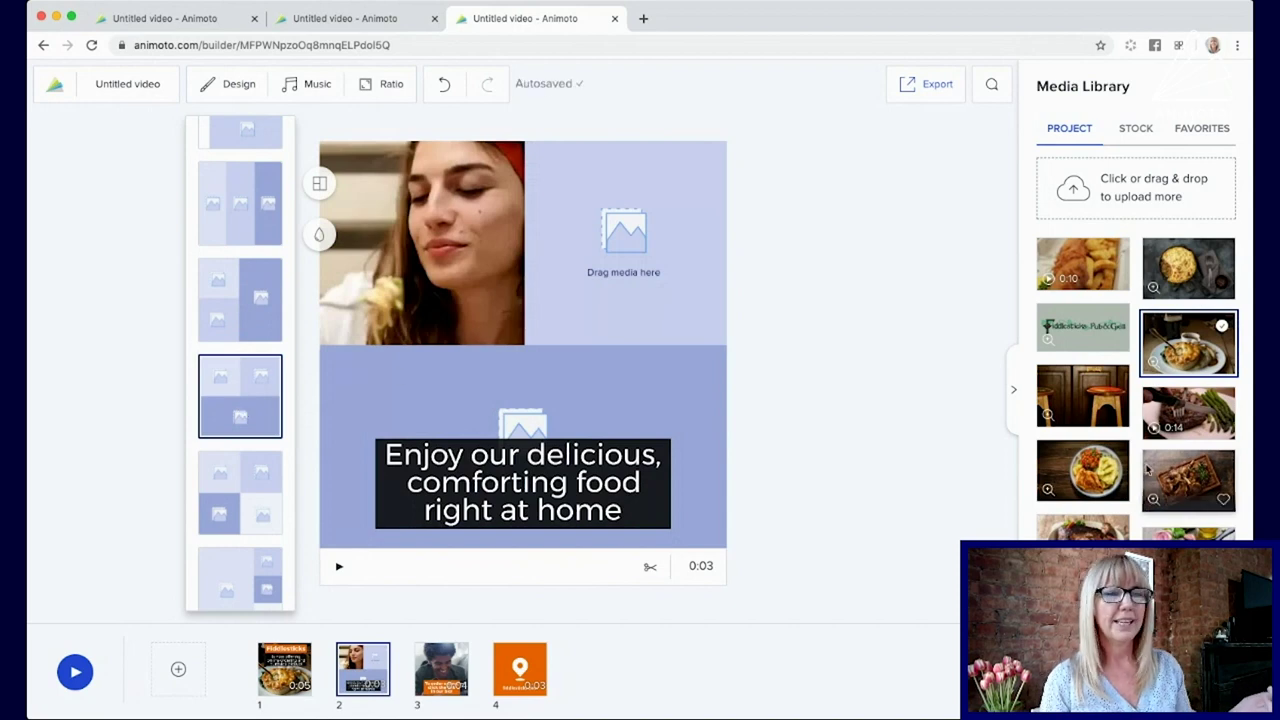
Step: Put the chicken plate top-left and an enlarged, shifted skillet pie photo top-right
drag(1077, 452, 428, 243)
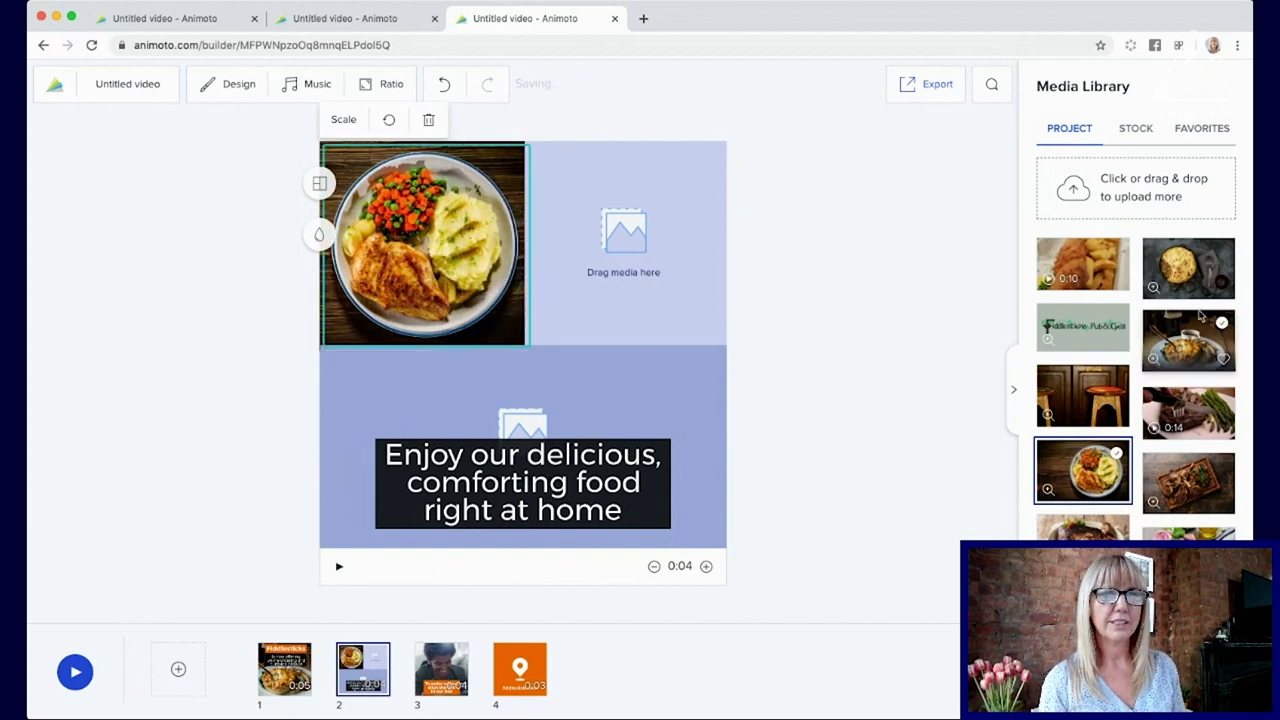
drag(1188, 268, 614, 256)
click(635, 252)
click(545, 128)
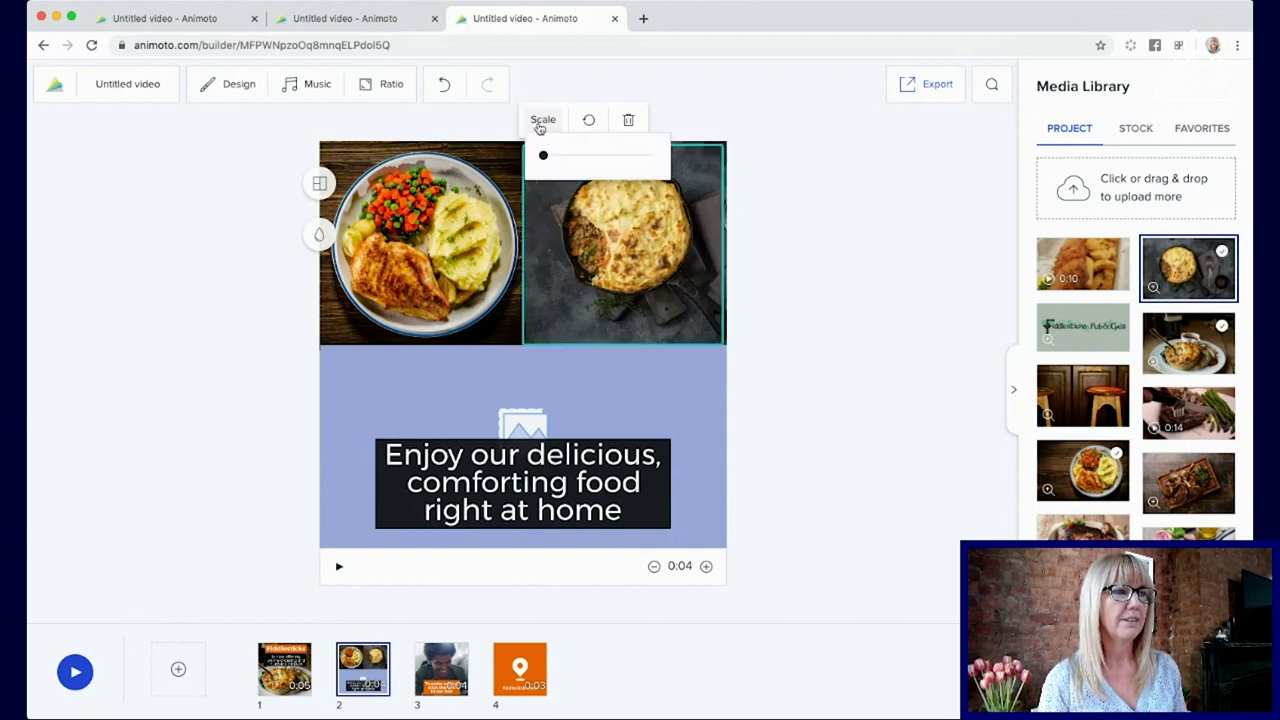
drag(546, 157, 562, 159)
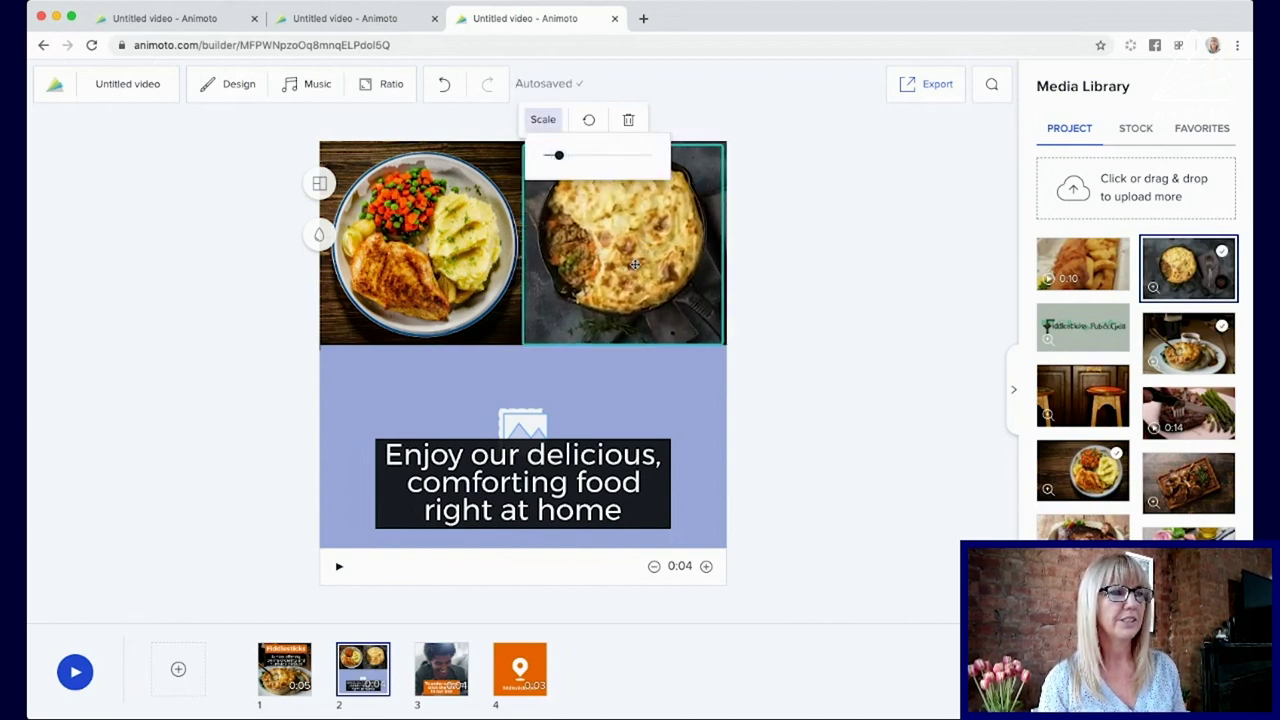
drag(635, 265, 657, 229)
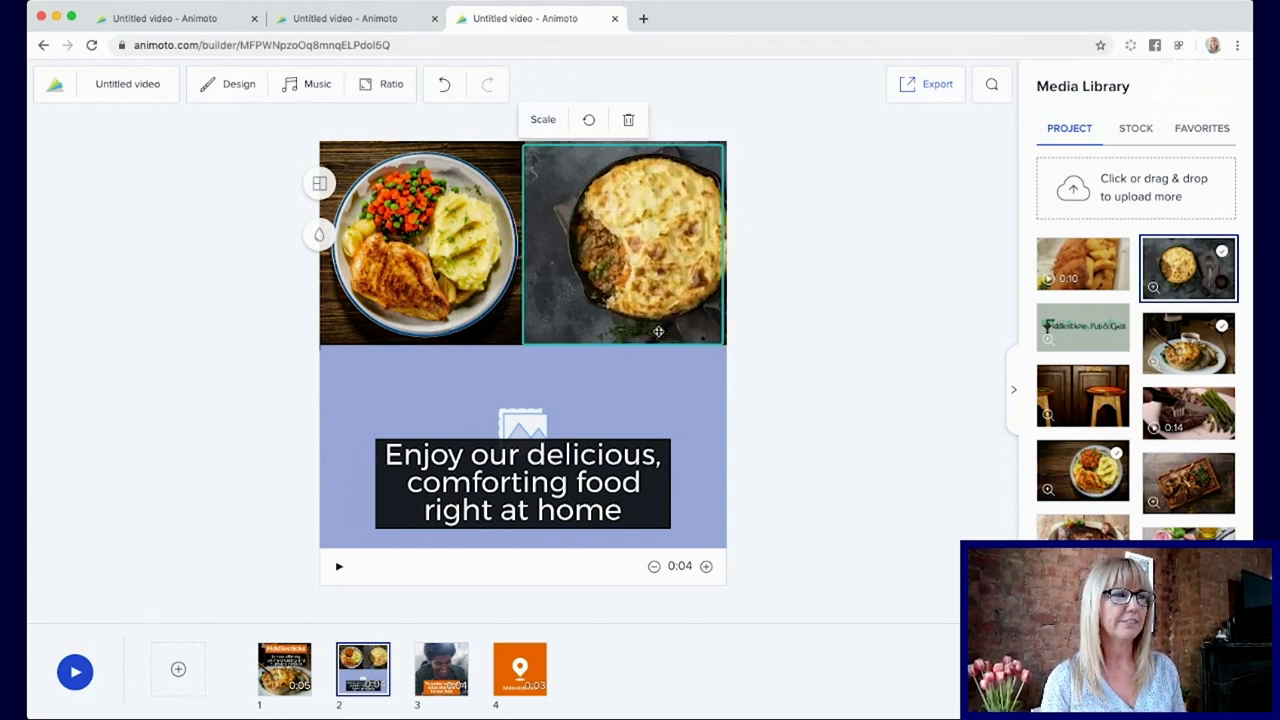
click(659, 402)
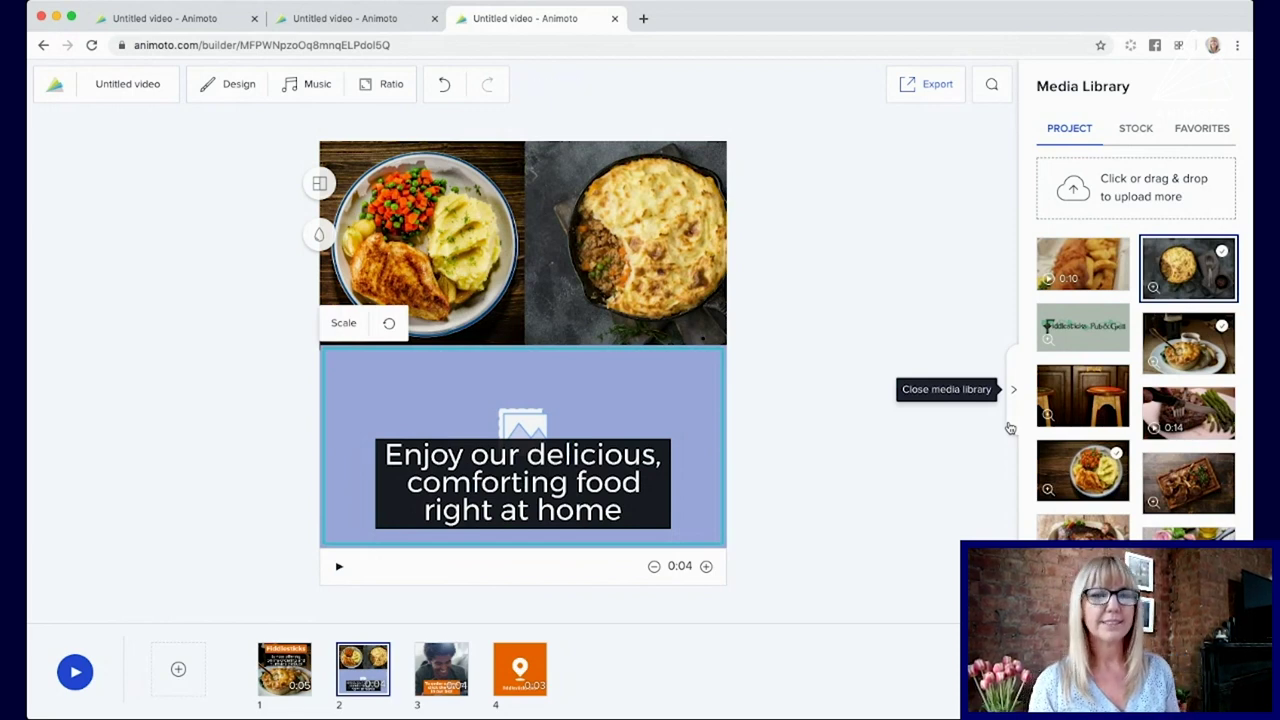
Step: Fill the lower panel with the steak clip, raise the caption, and trim the clip to 5 seconds
click(1190, 413)
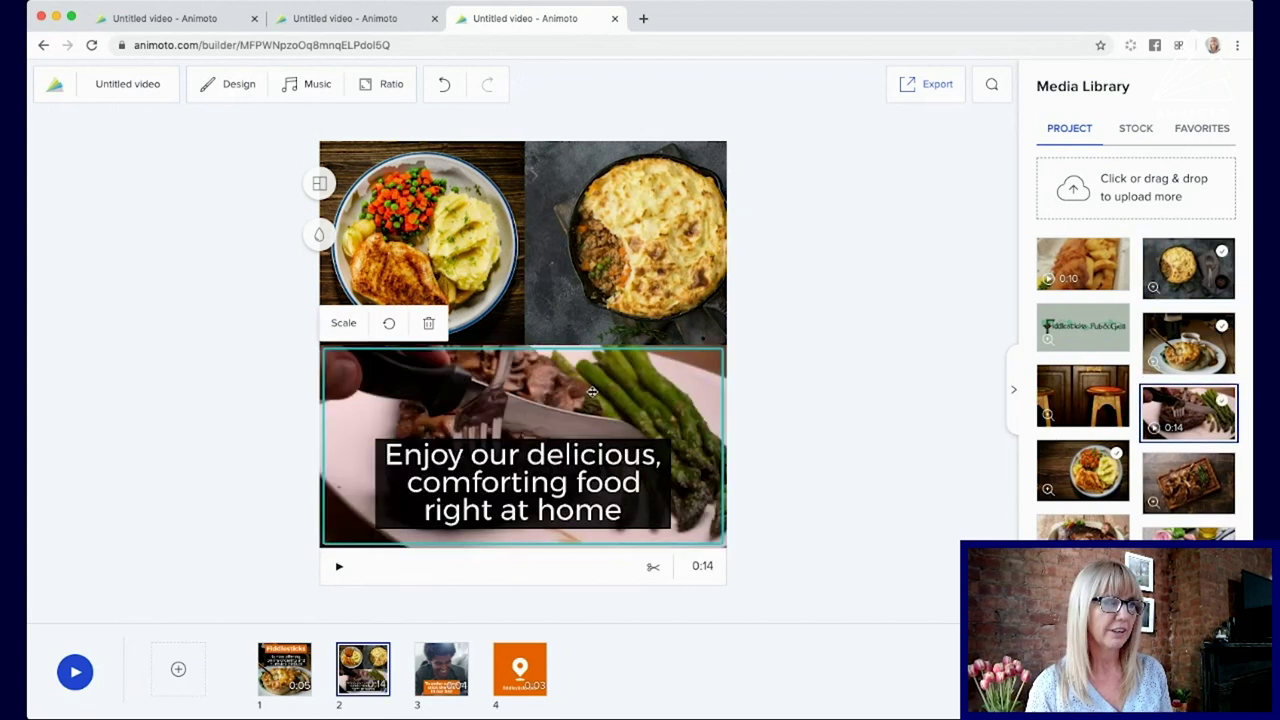
drag(548, 470, 548, 345)
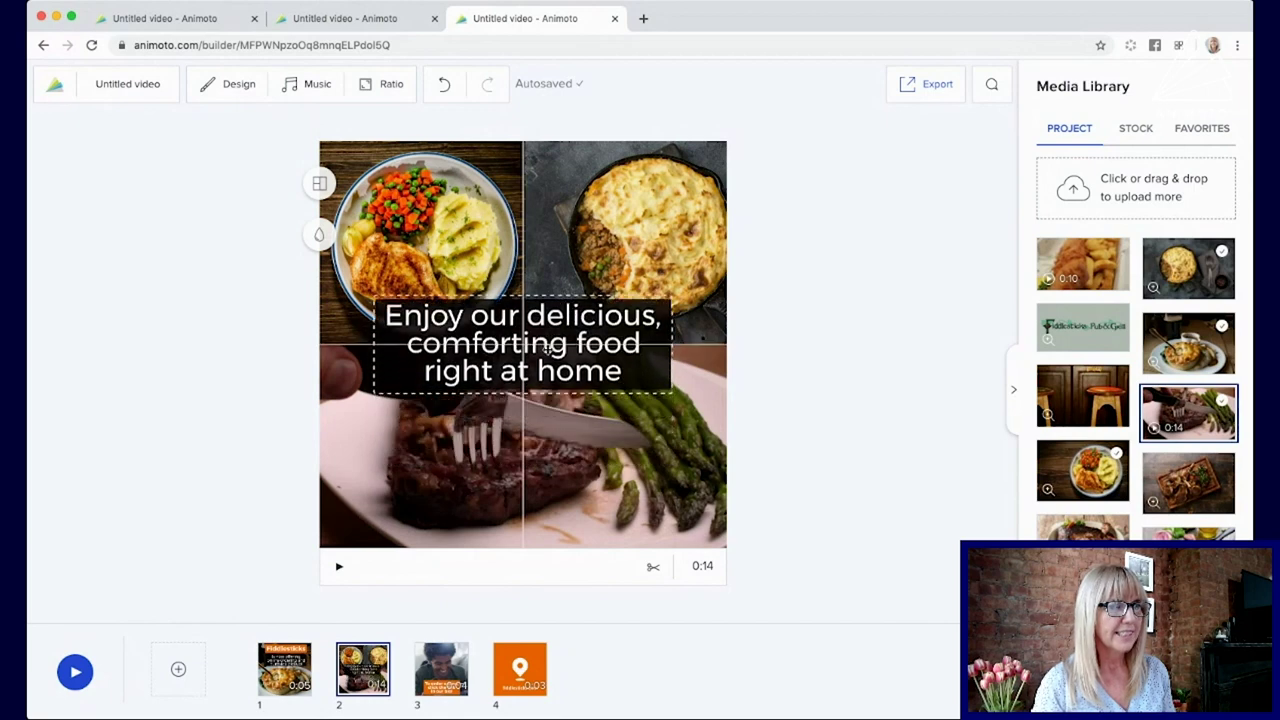
click(553, 442)
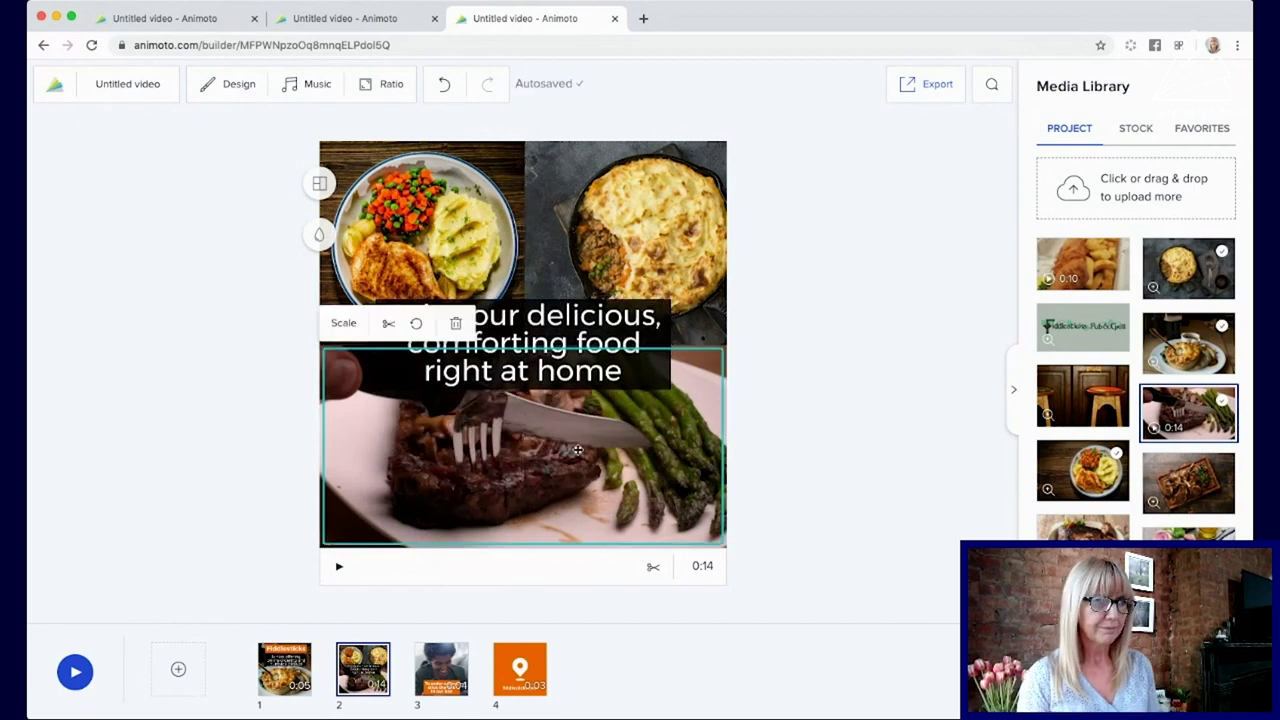
click(653, 566)
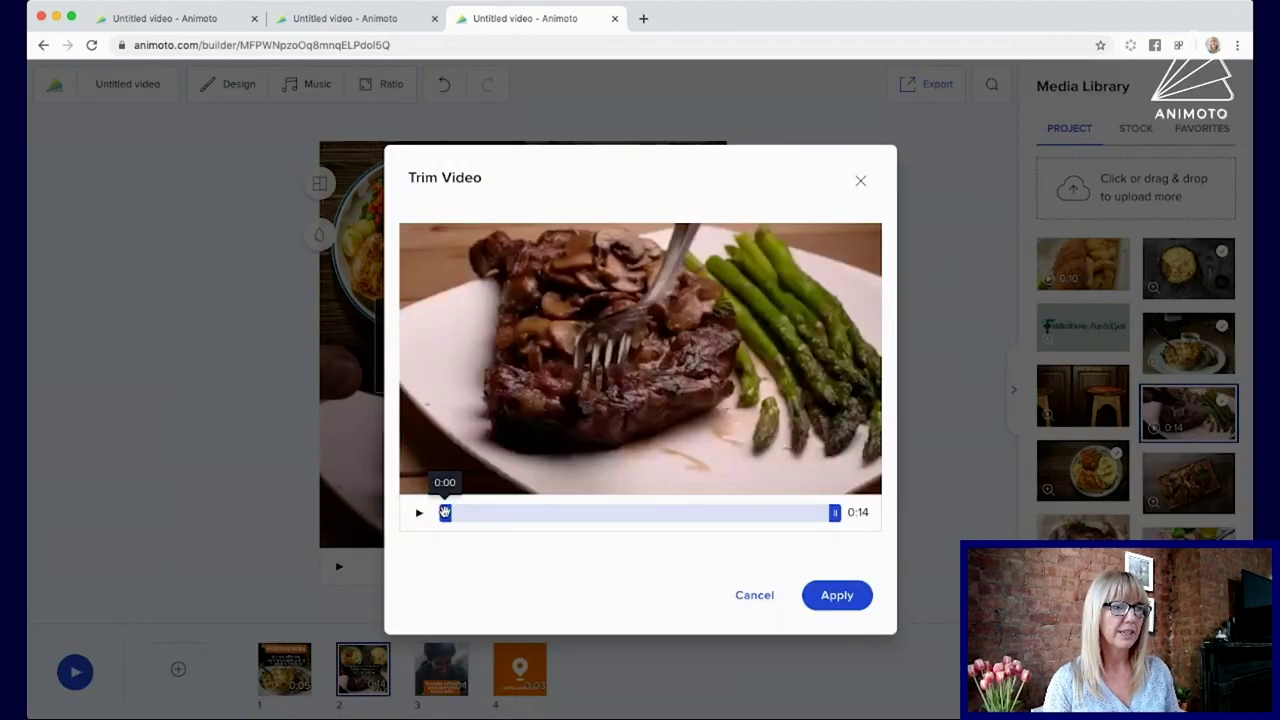
drag(445, 512, 484, 512)
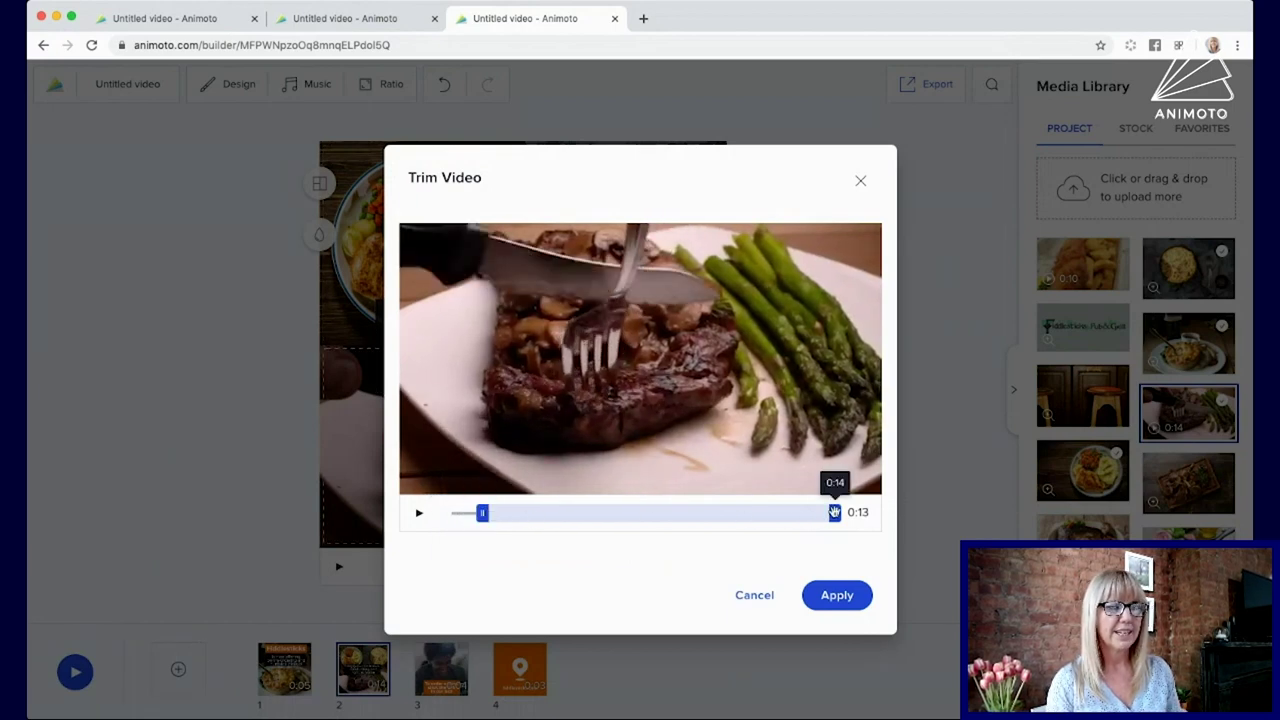
drag(834, 512, 613, 517)
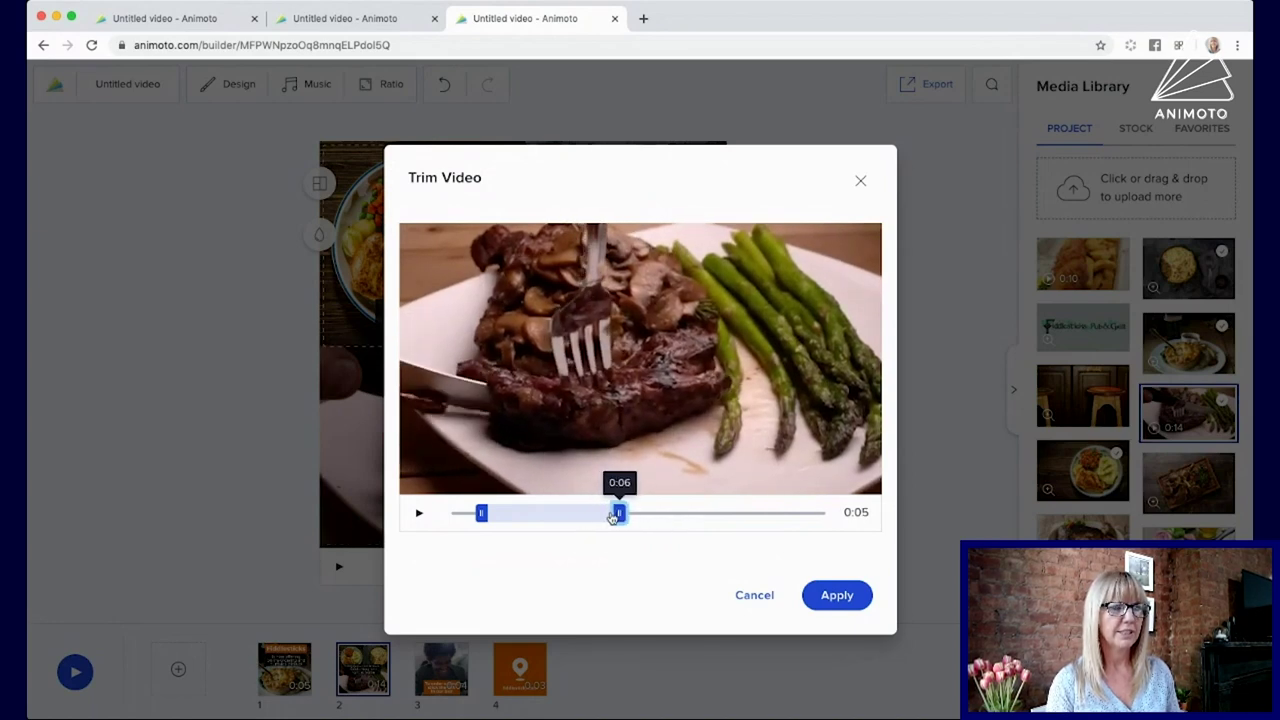
click(826, 597)
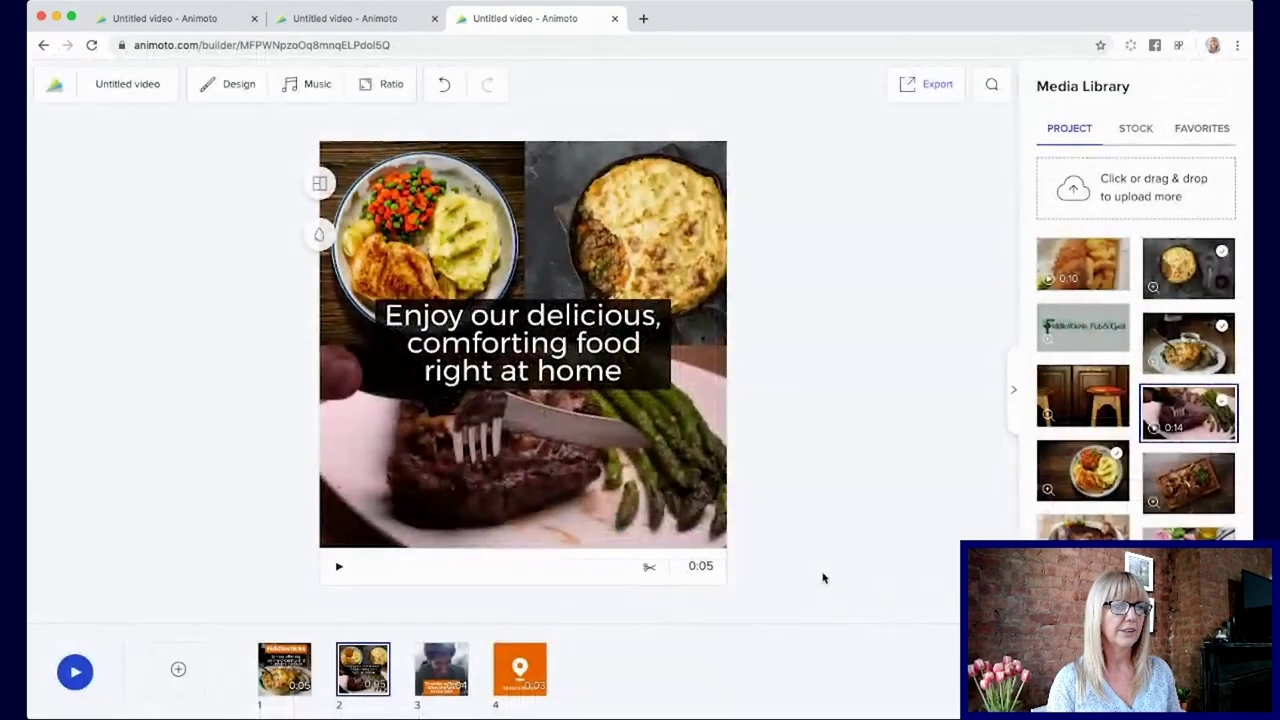
Step: Shrink the scene 2 caption slightly, keep its dark Legibility backing on, and play the scene
click(553, 353)
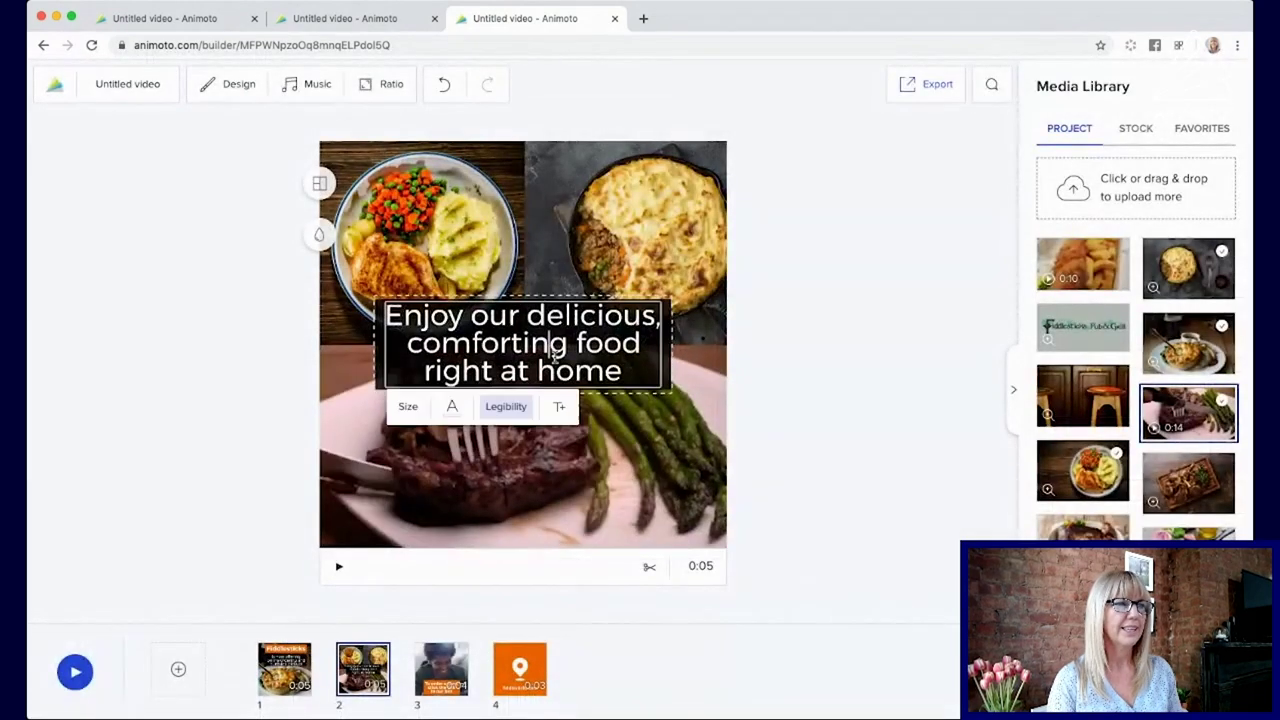
click(408, 412)
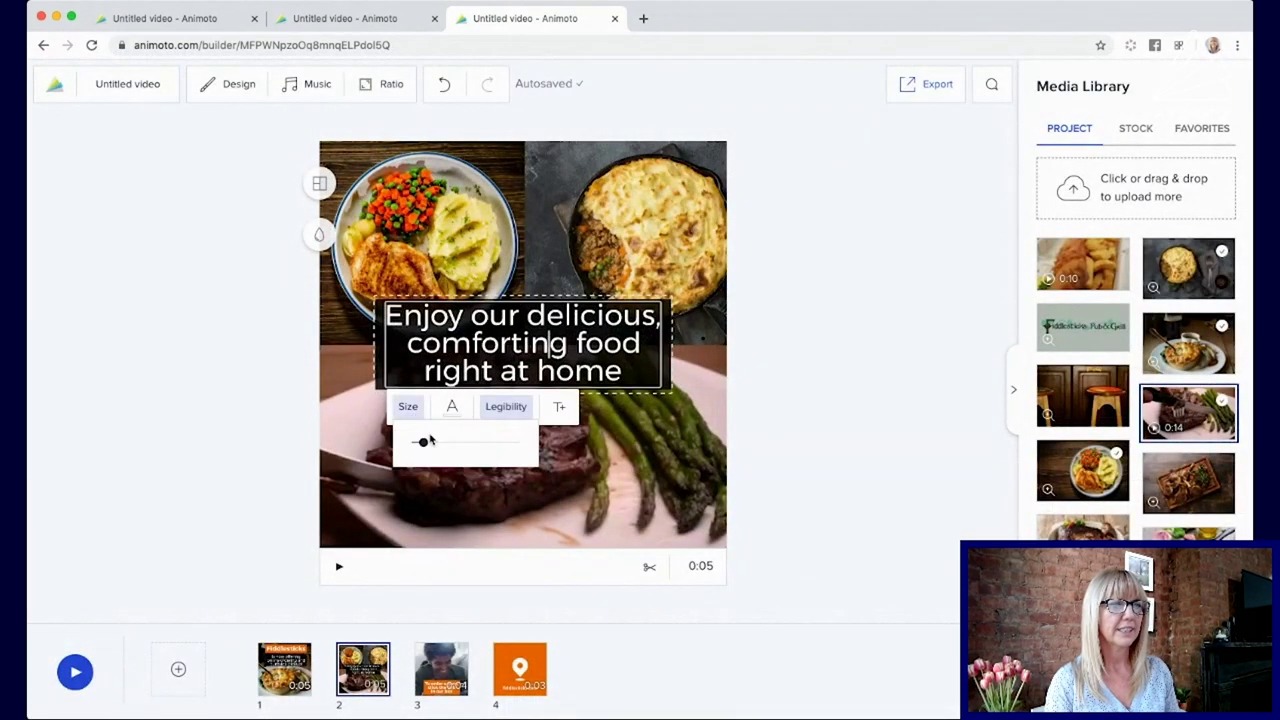
drag(423, 445, 420, 445)
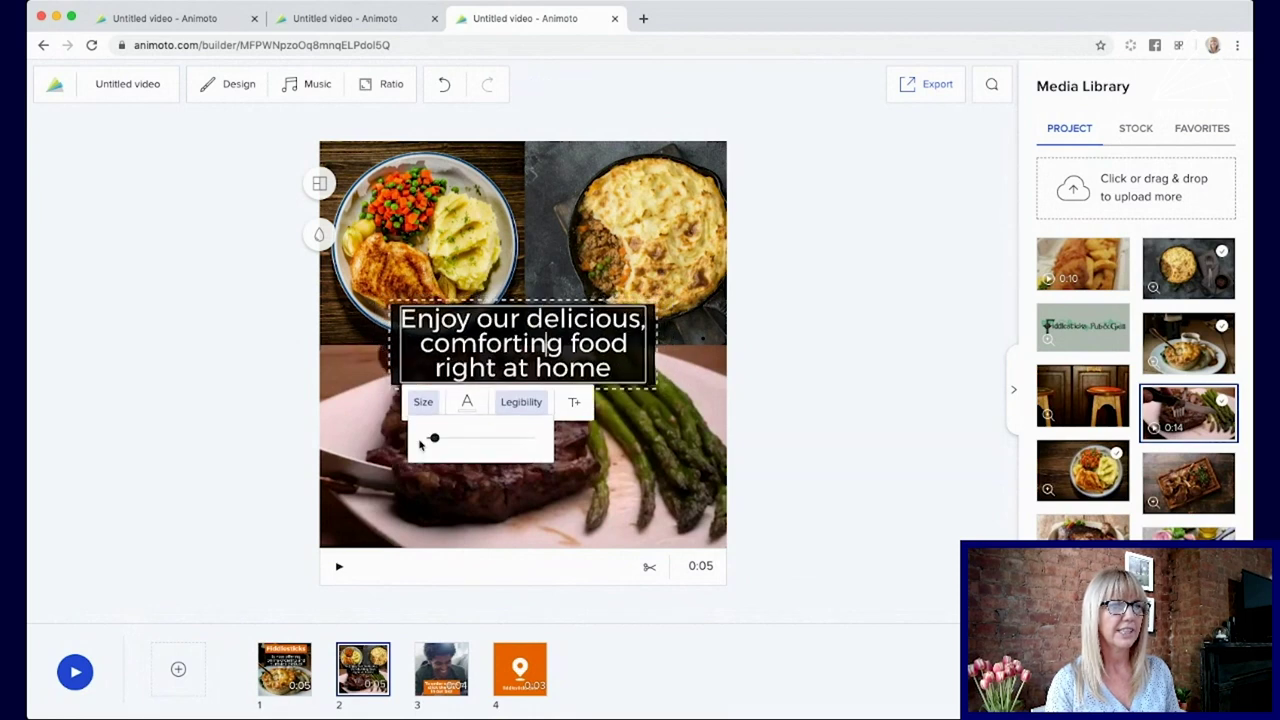
click(532, 407)
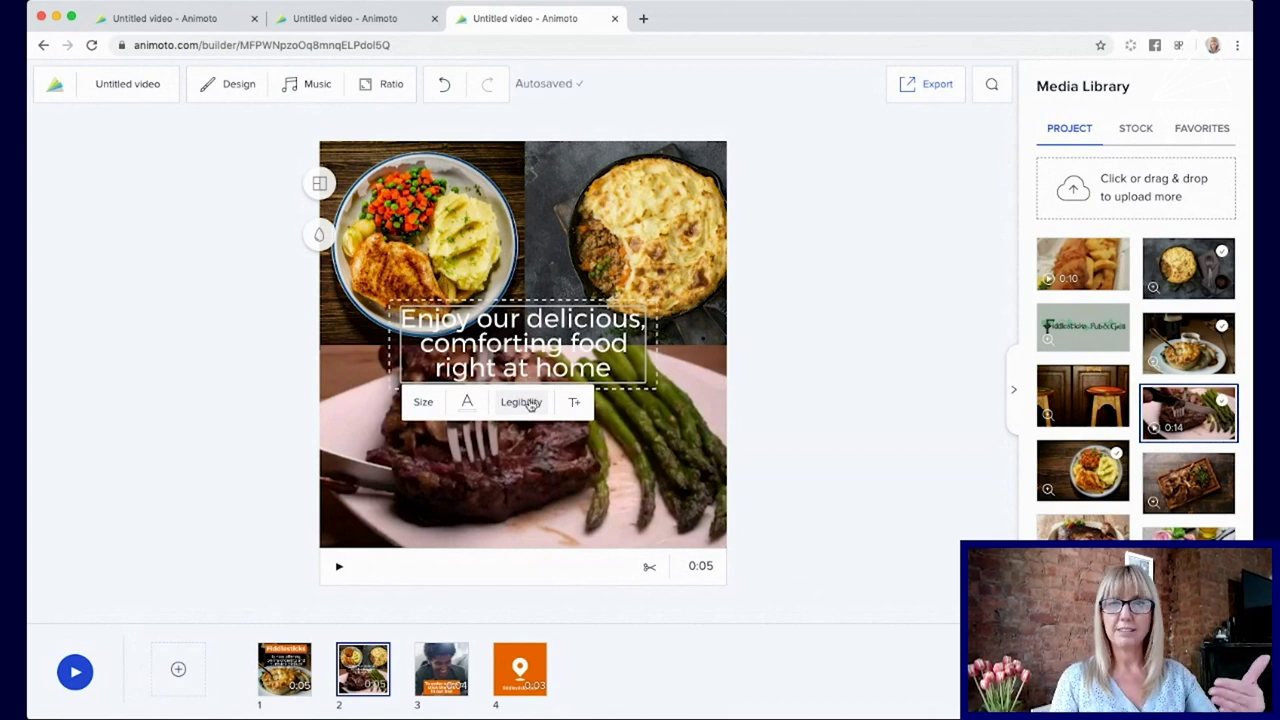
click(530, 405)
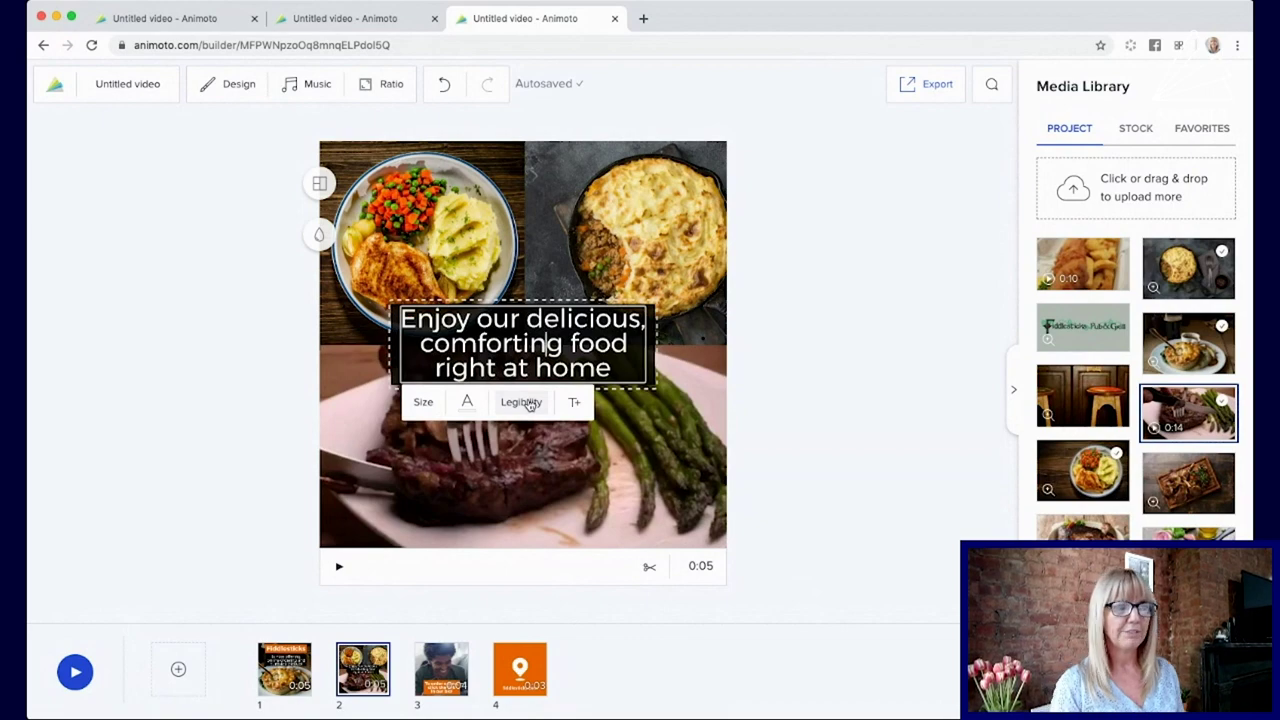
click(658, 453)
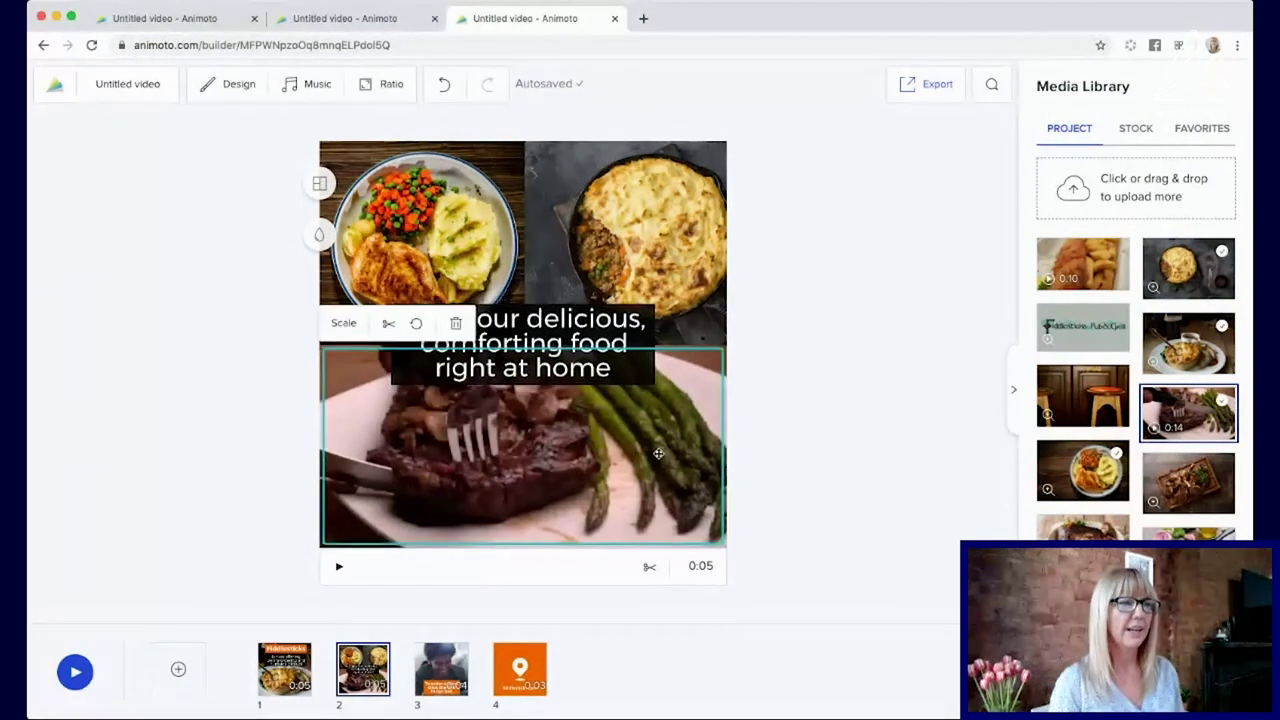
click(339, 567)
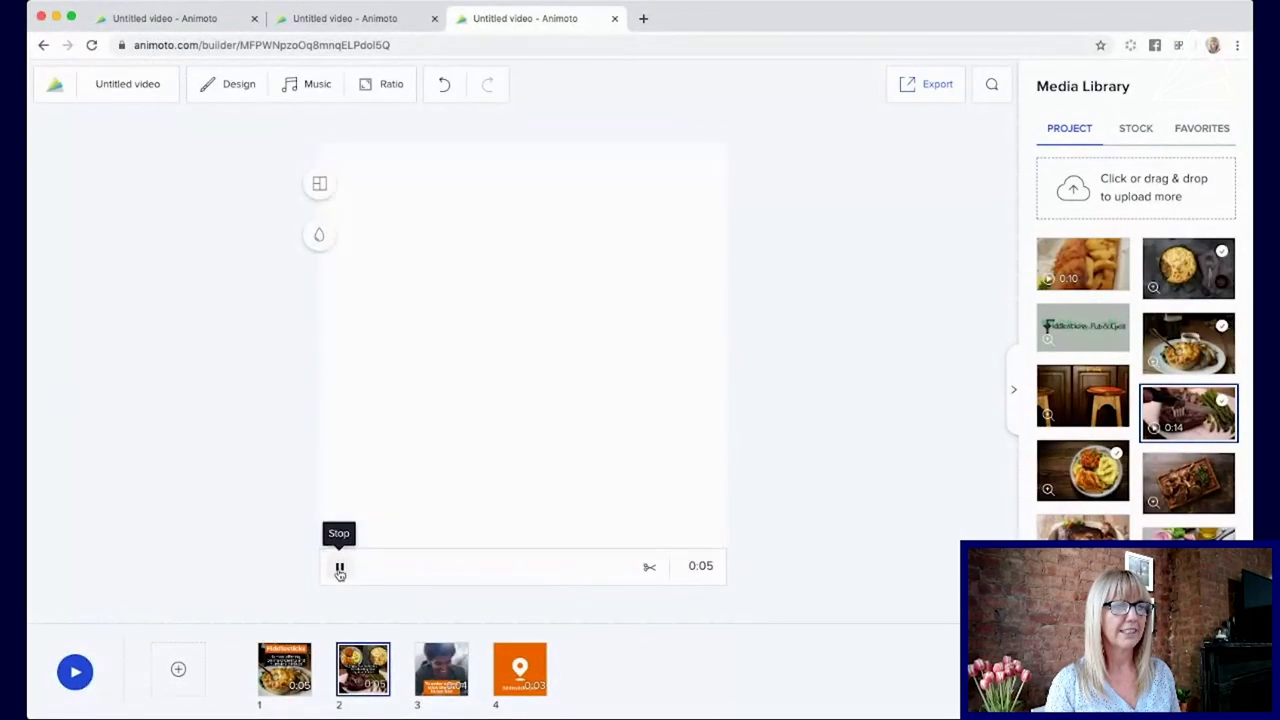
Step: Swap scene 3's photo for the fish-and-chips clip and trim it to 4 seconds
click(441, 668)
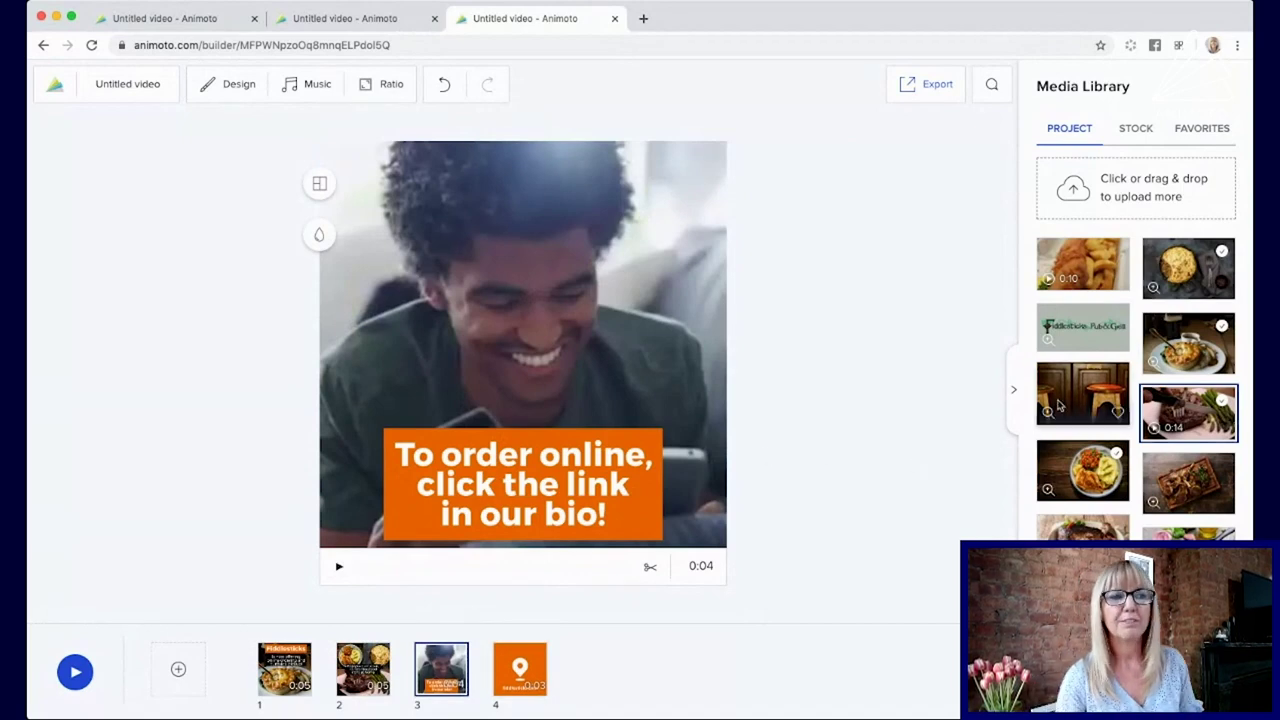
drag(1080, 258, 658, 203)
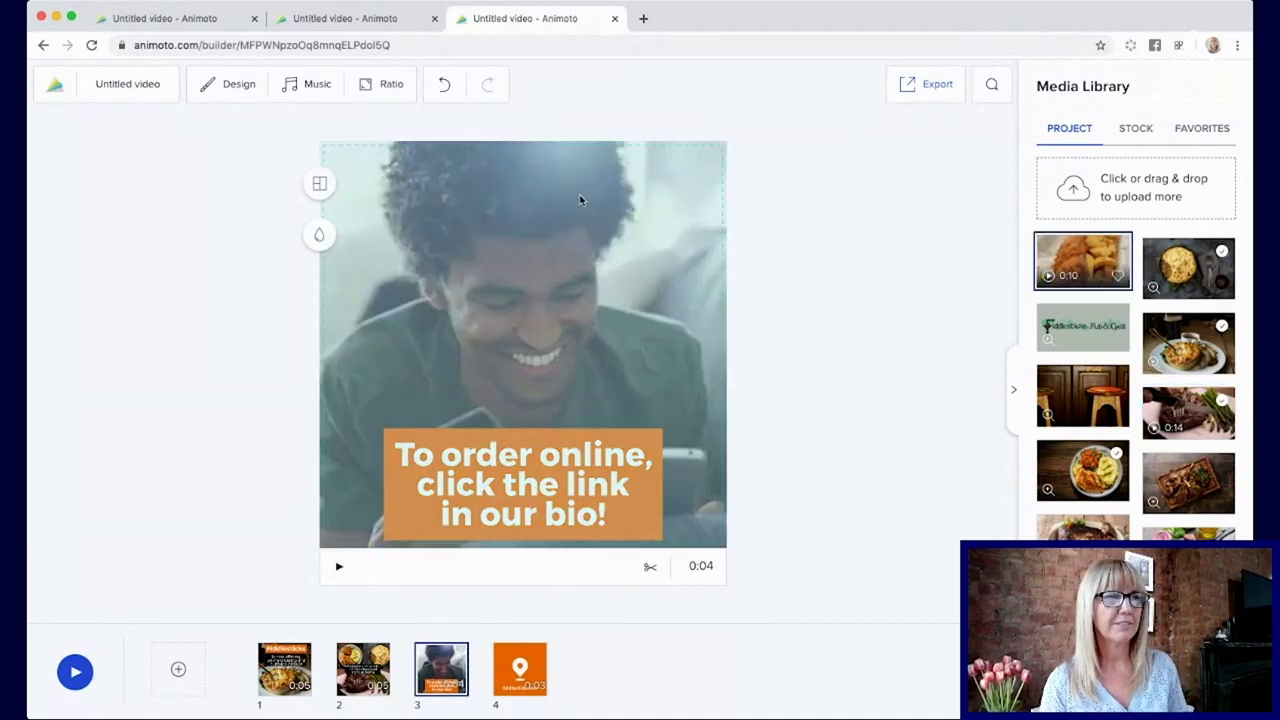
drag(579, 200, 556, 201)
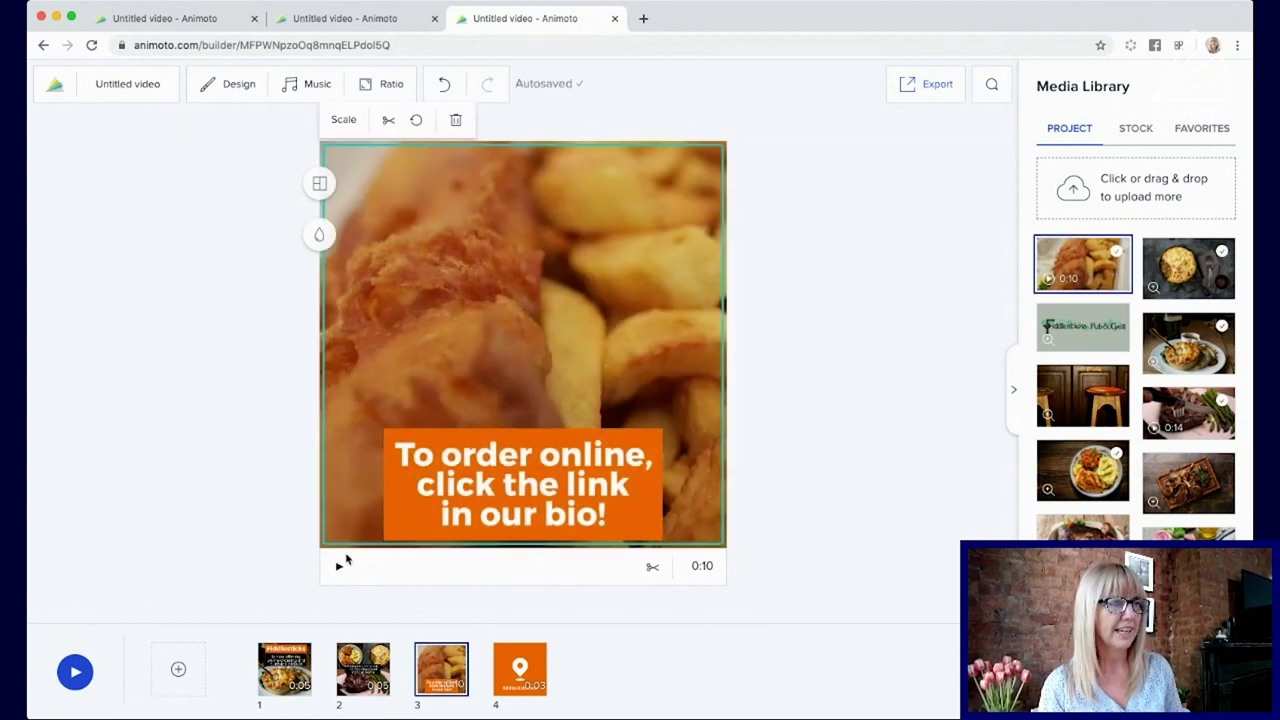
click(655, 569)
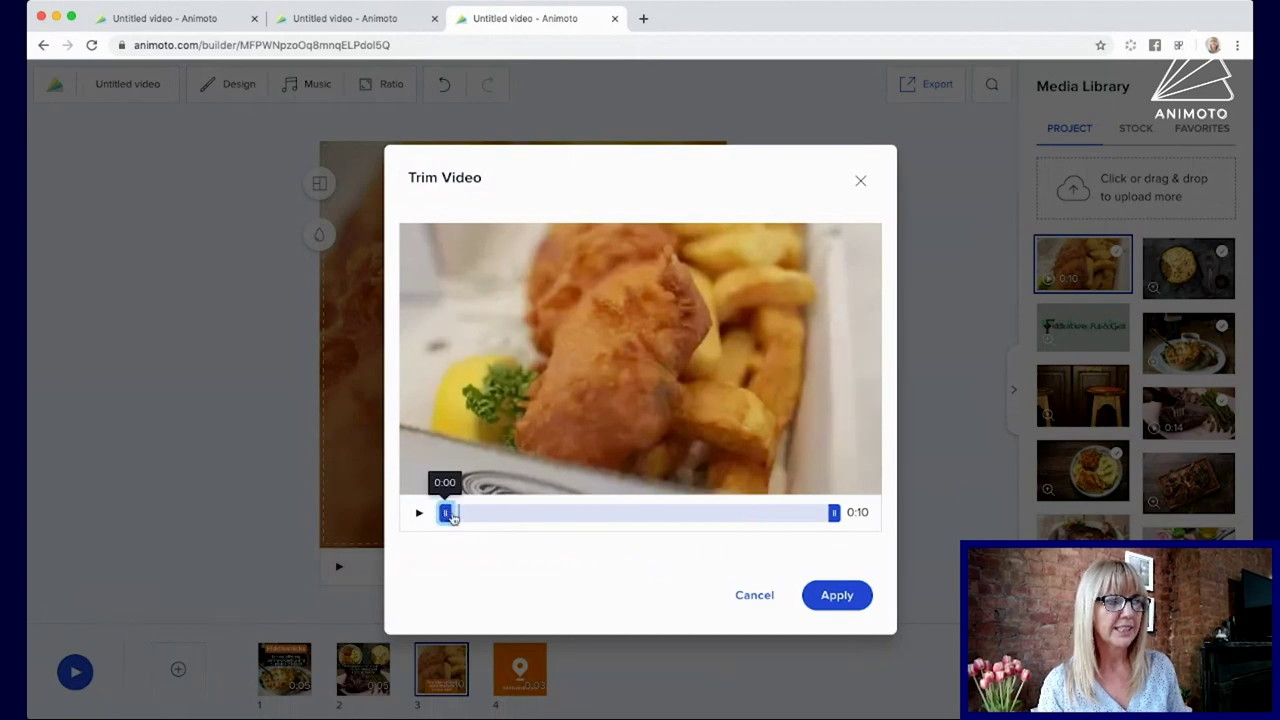
drag(451, 515, 528, 520)
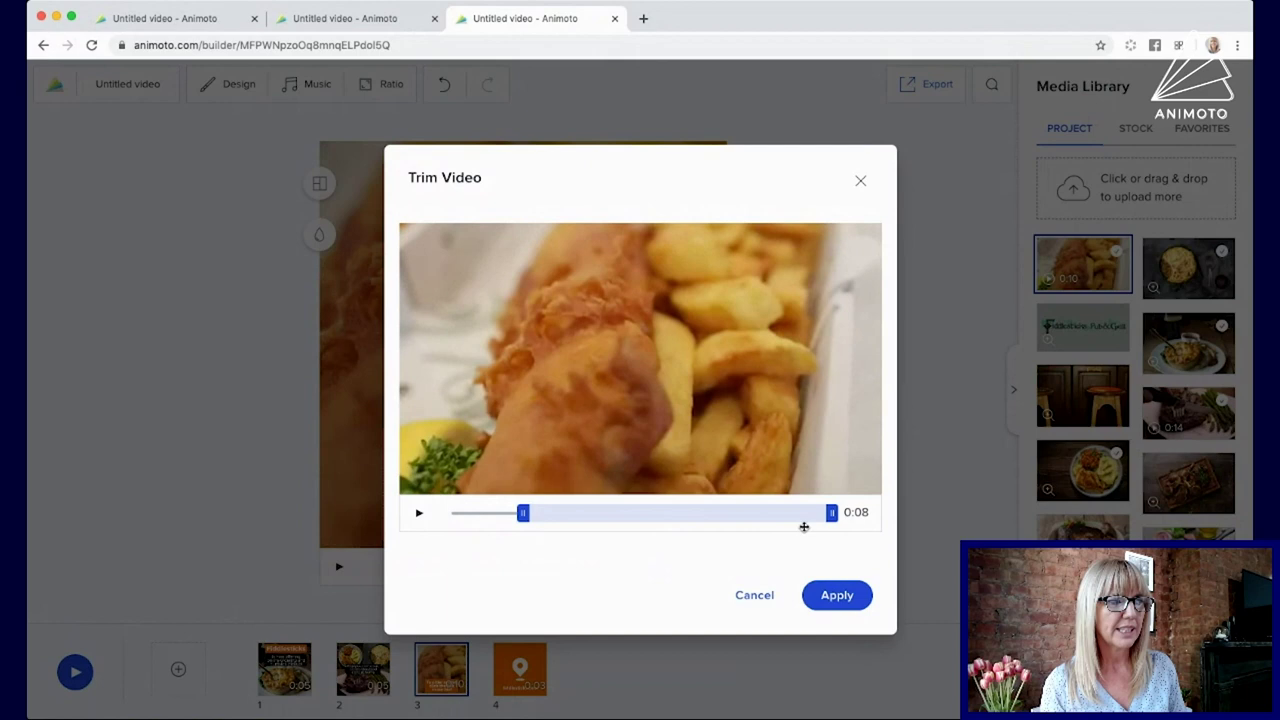
drag(830, 513, 702, 513)
click(840, 598)
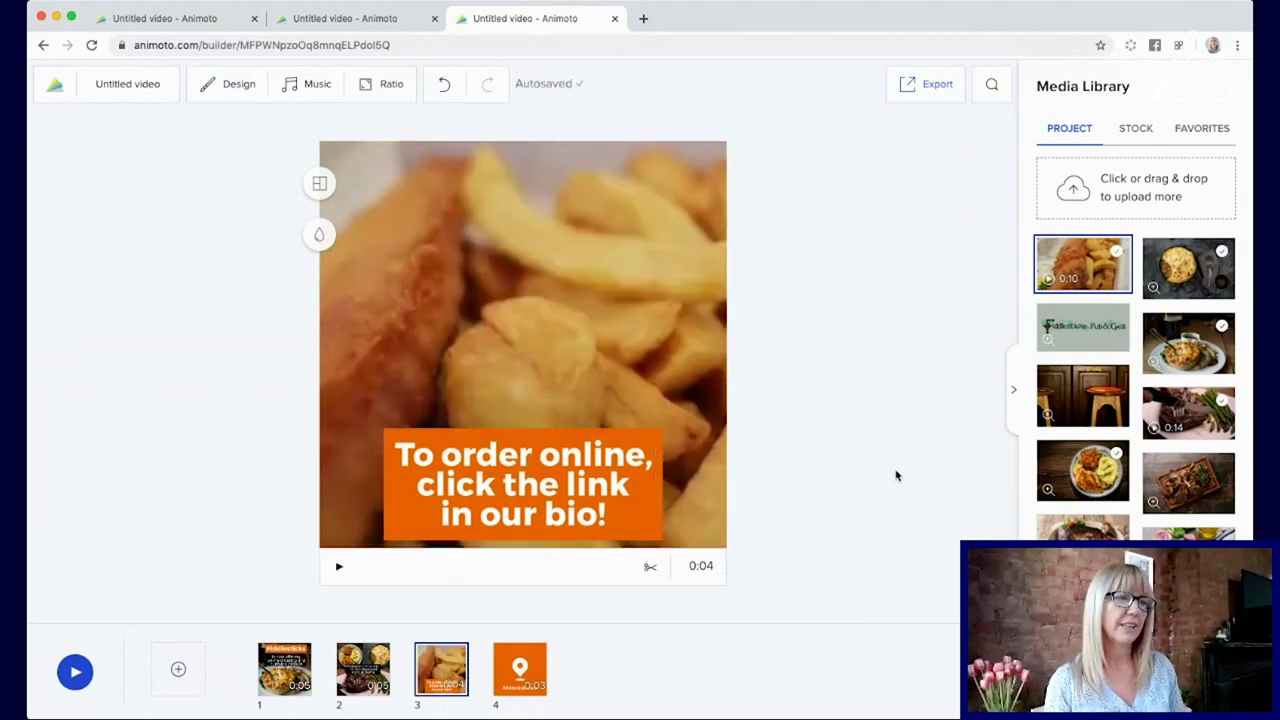
Step: Give scene 4 the pub-stool photo background and replace its pin icon with the Fiddlesticks logo
click(520, 665)
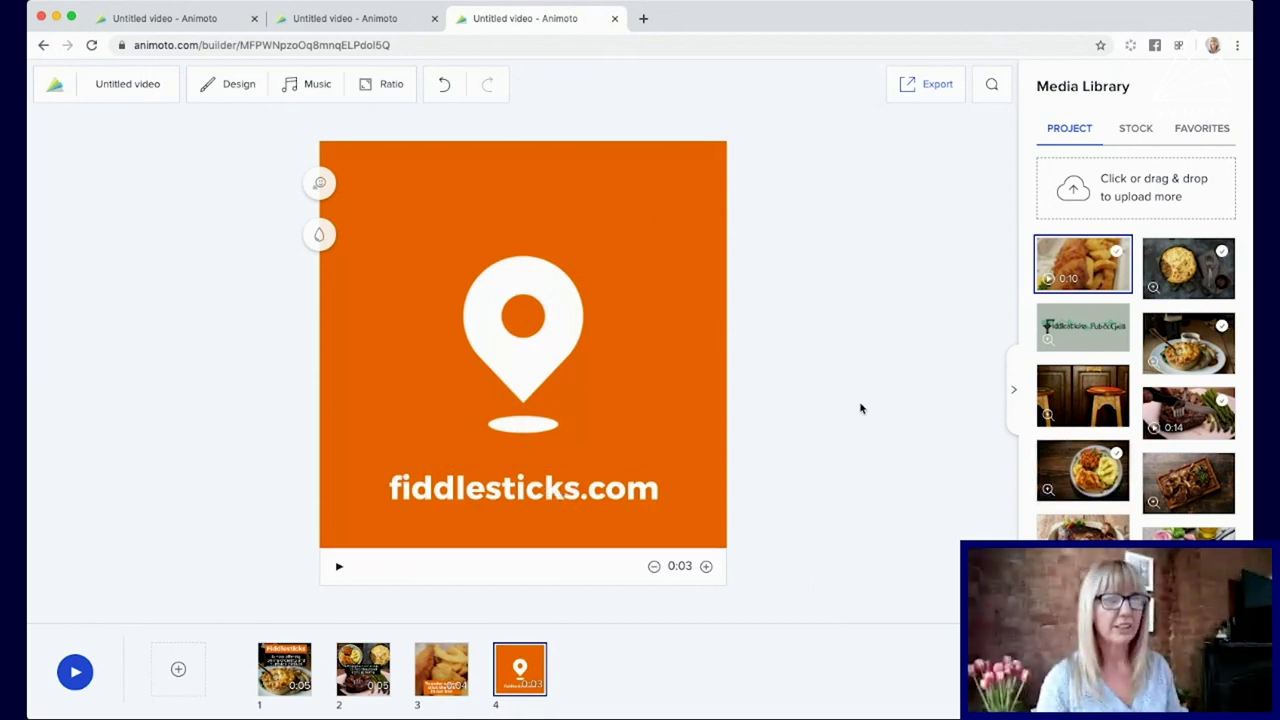
drag(1082, 396, 724, 378)
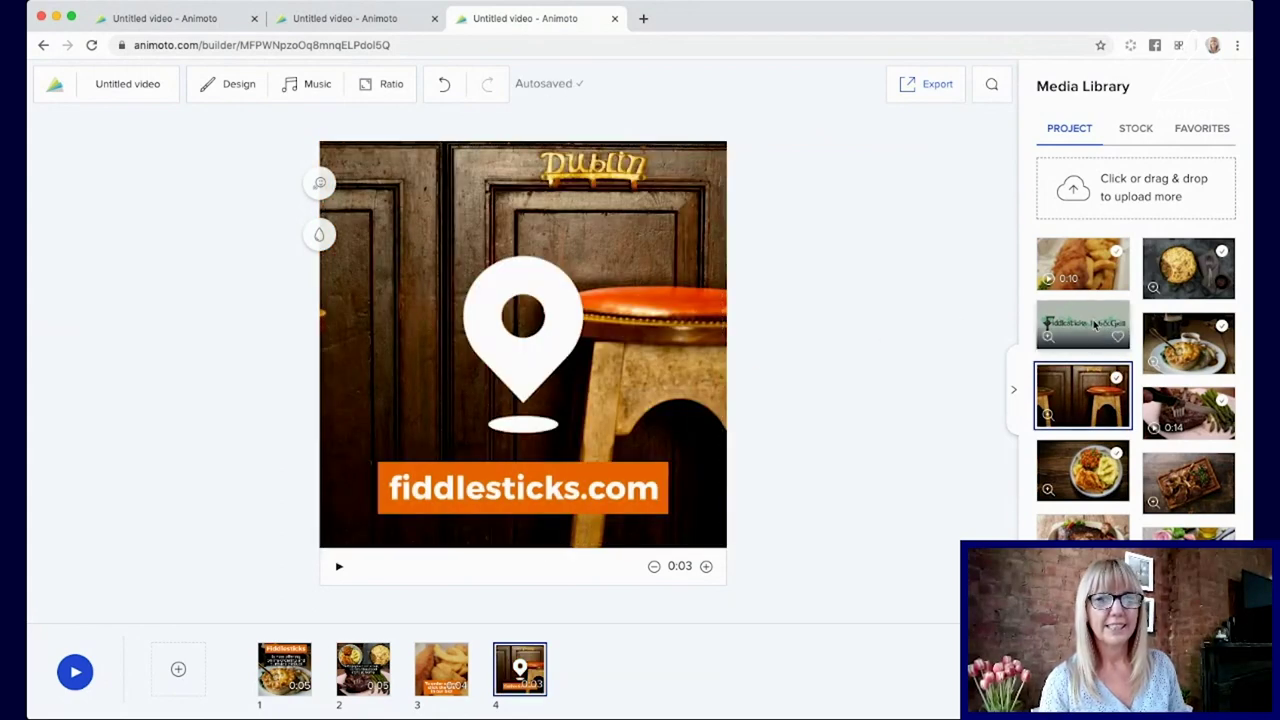
click(1054, 325)
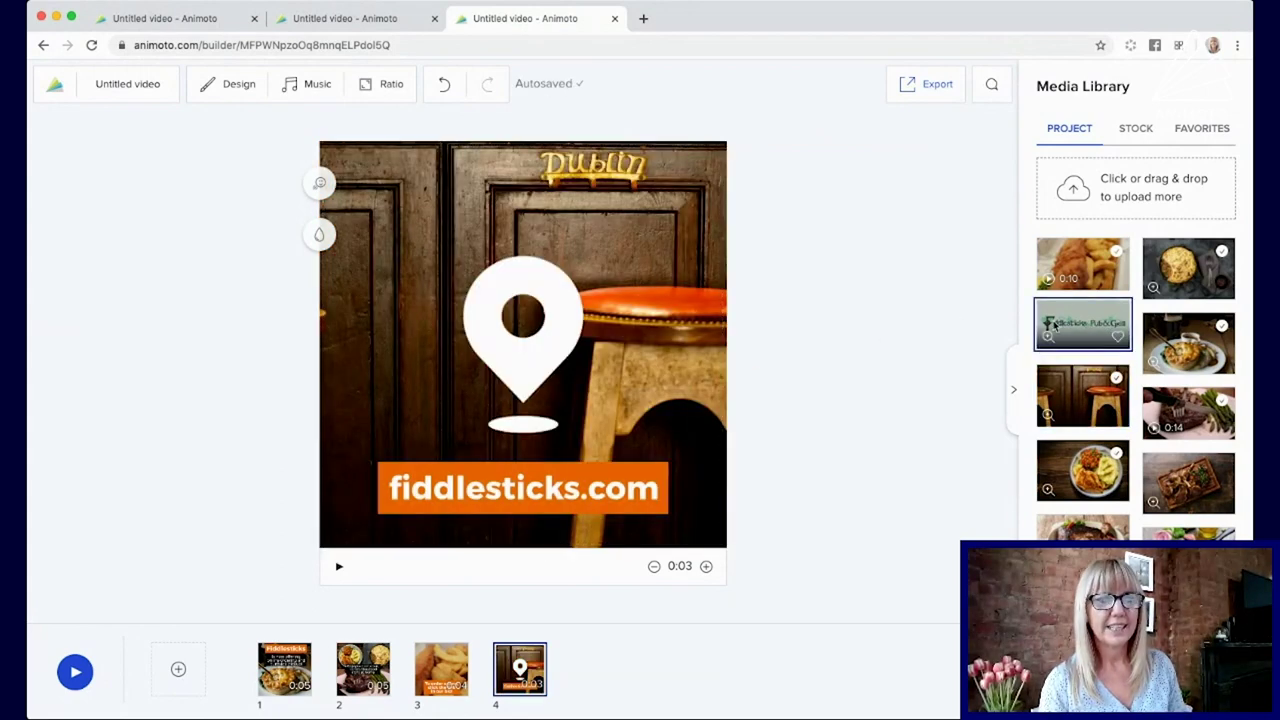
click(540, 345)
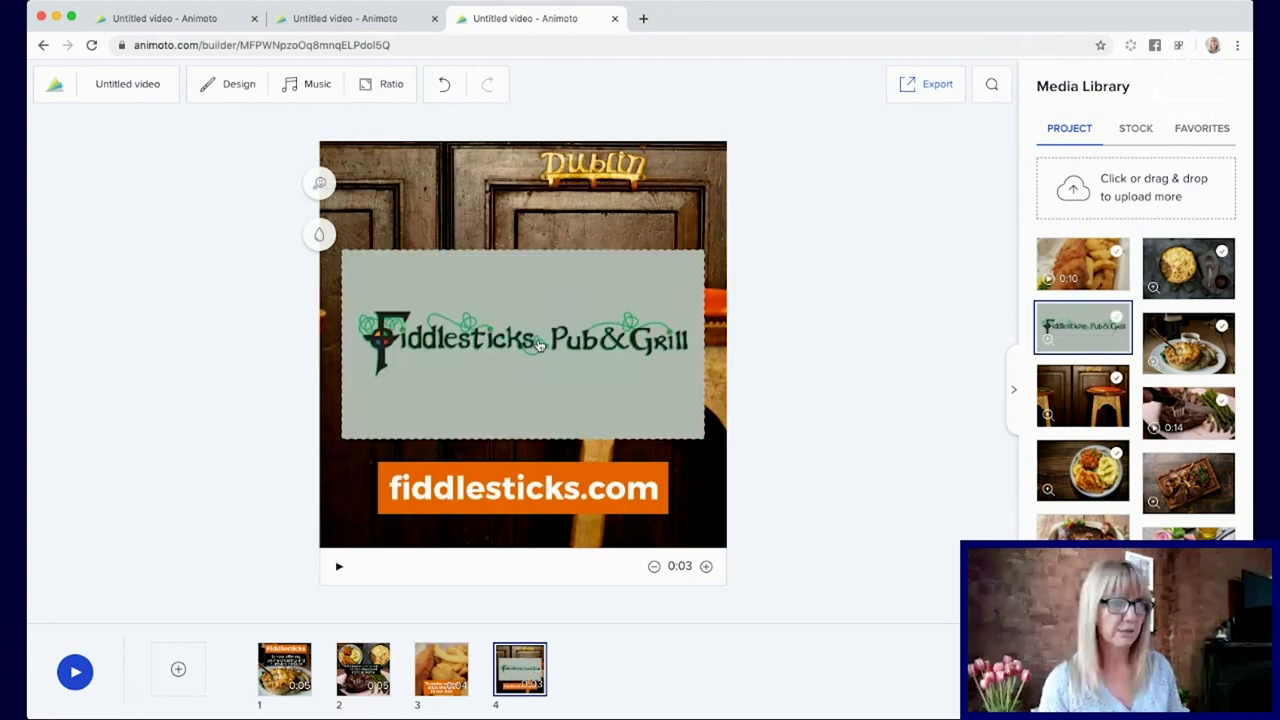
Step: Scale down the logo and shift the background photo to show both stools
click(537, 323)
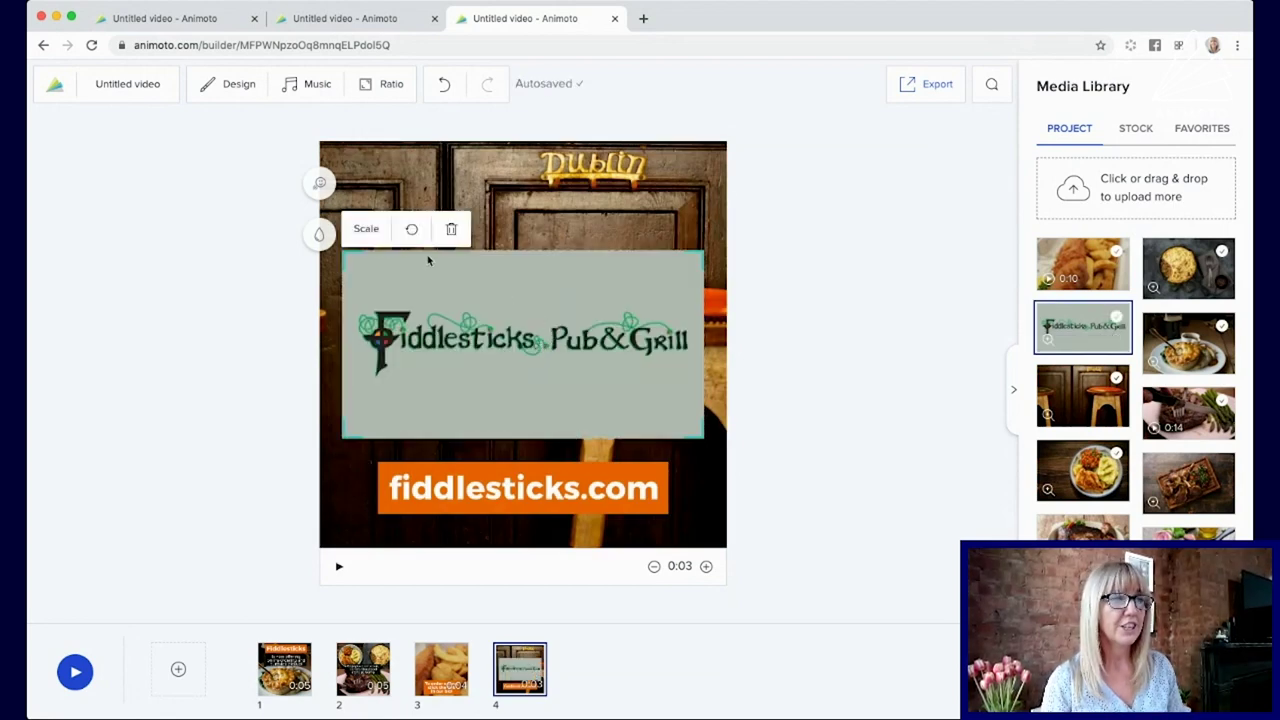
click(365, 230)
drag(433, 267, 401, 266)
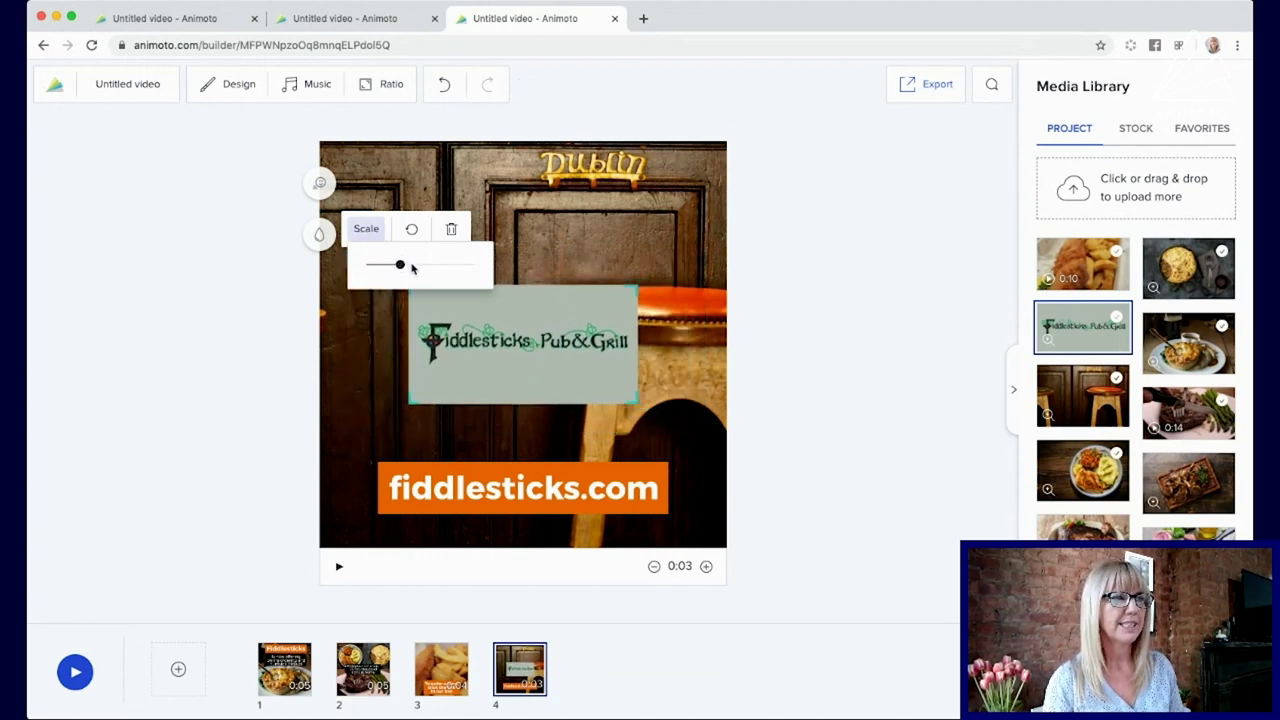
click(558, 220)
drag(558, 220, 634, 225)
click(522, 345)
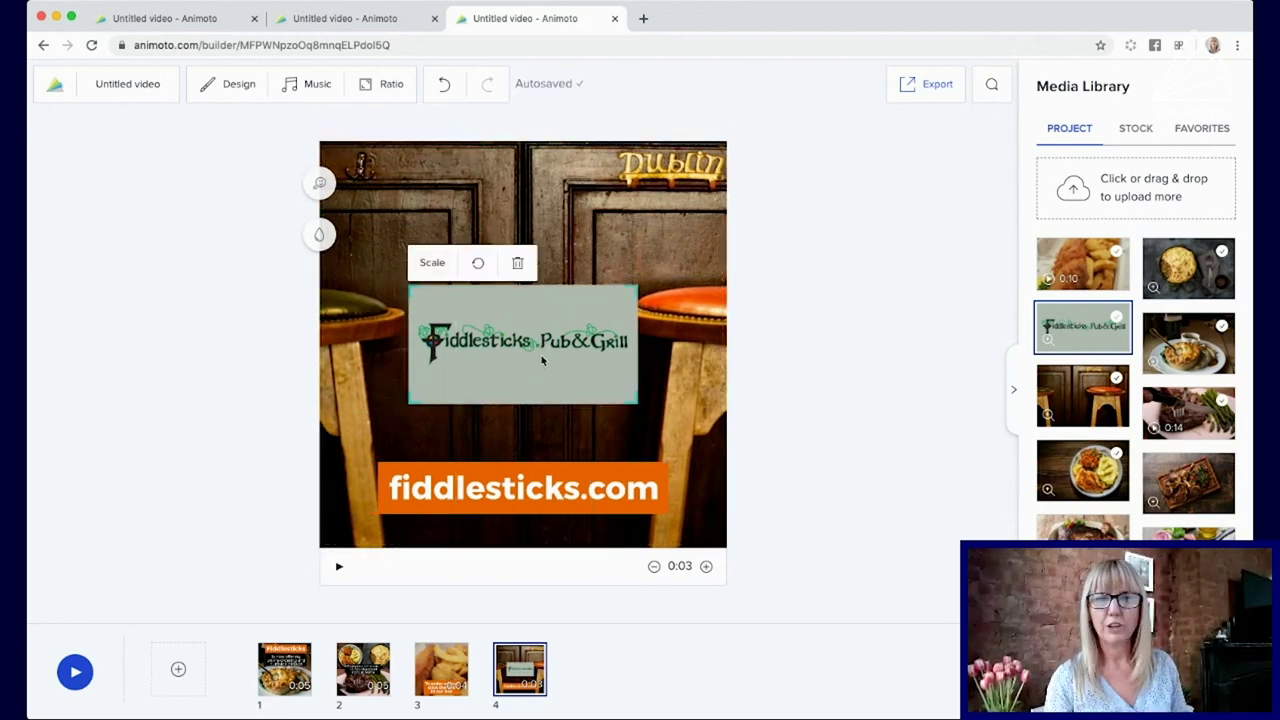
Step: Set the scene 4 logo animation to Slide down, after briefly trying Fade in
click(319, 187)
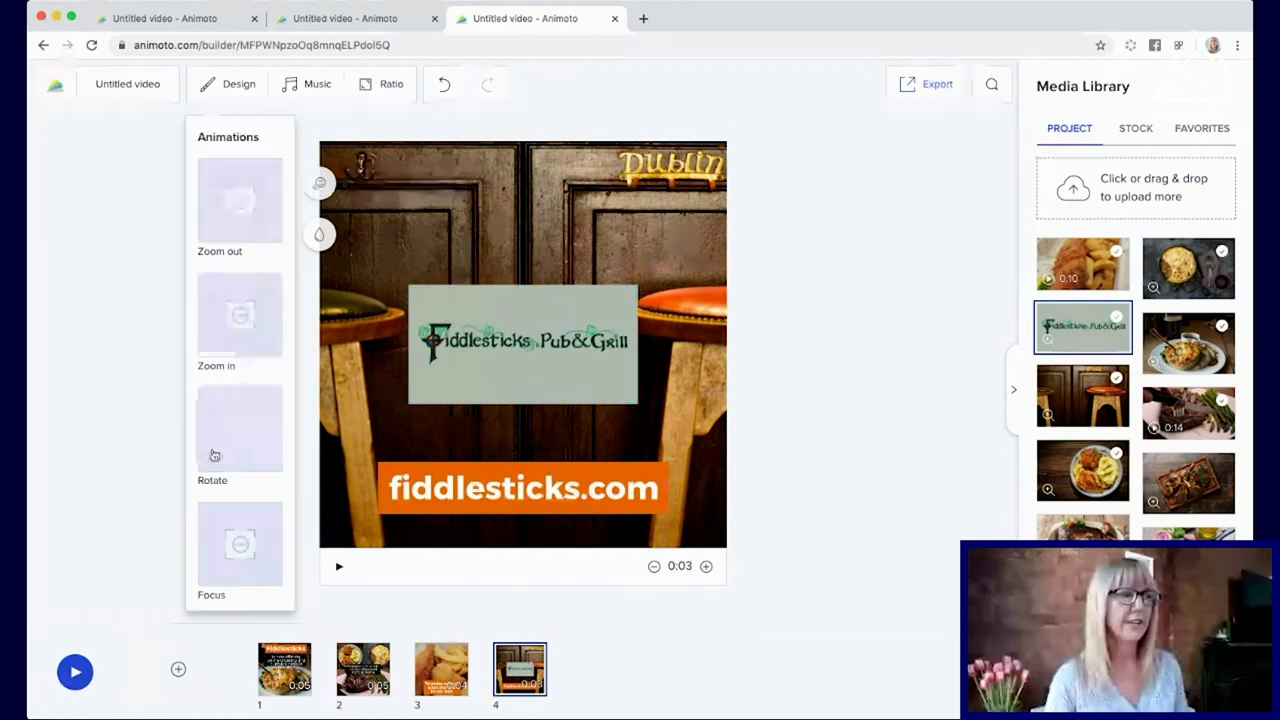
scroll(215, 452, down, 2)
scroll(222, 455, down, 1)
click(237, 531)
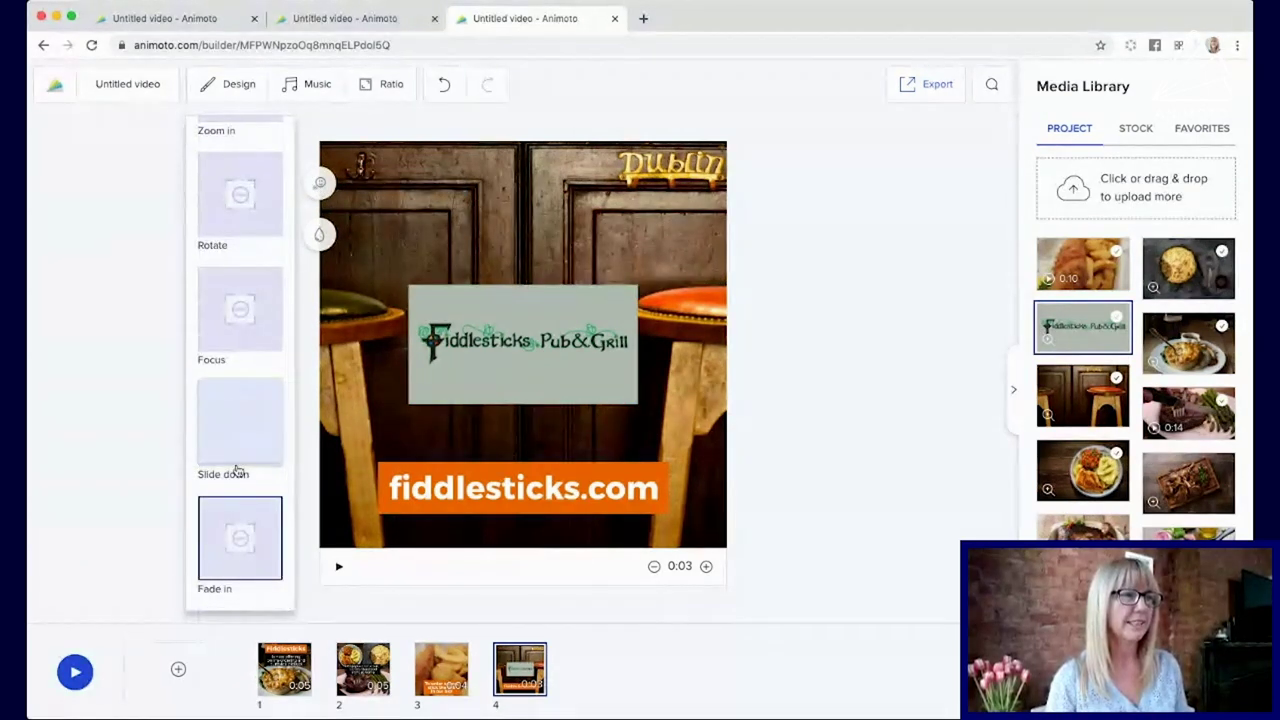
click(240, 436)
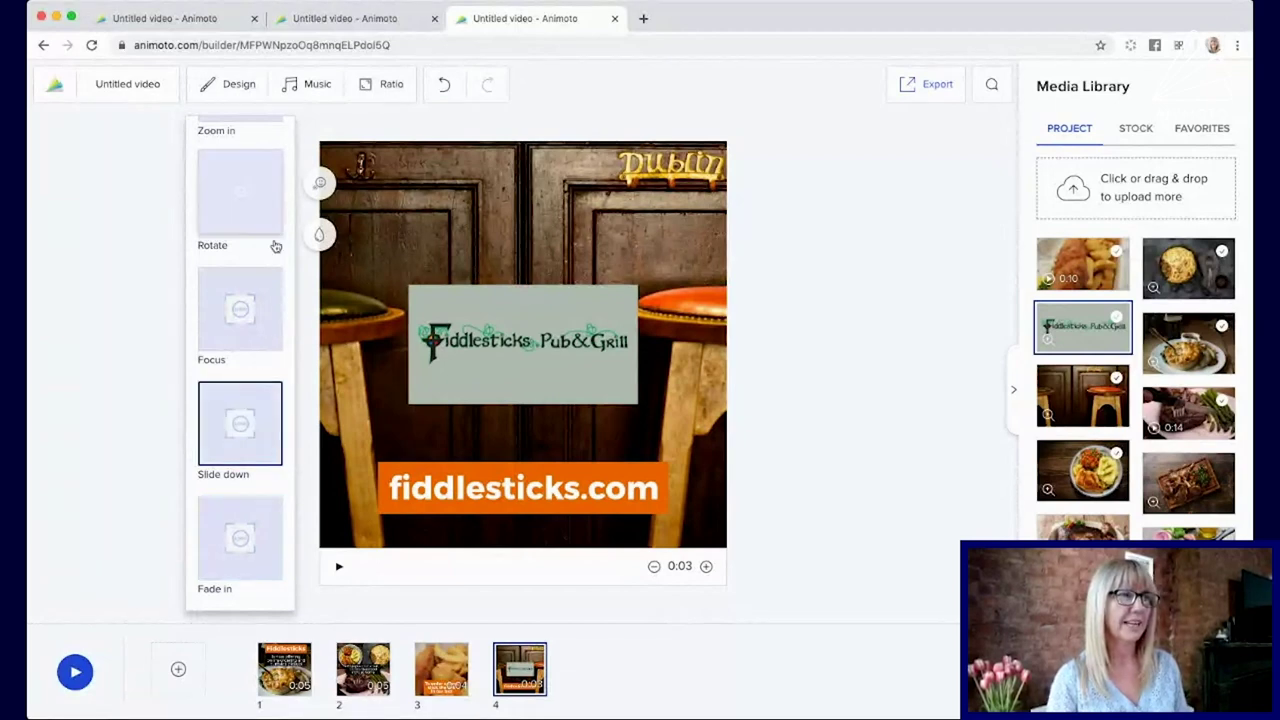
click(884, 461)
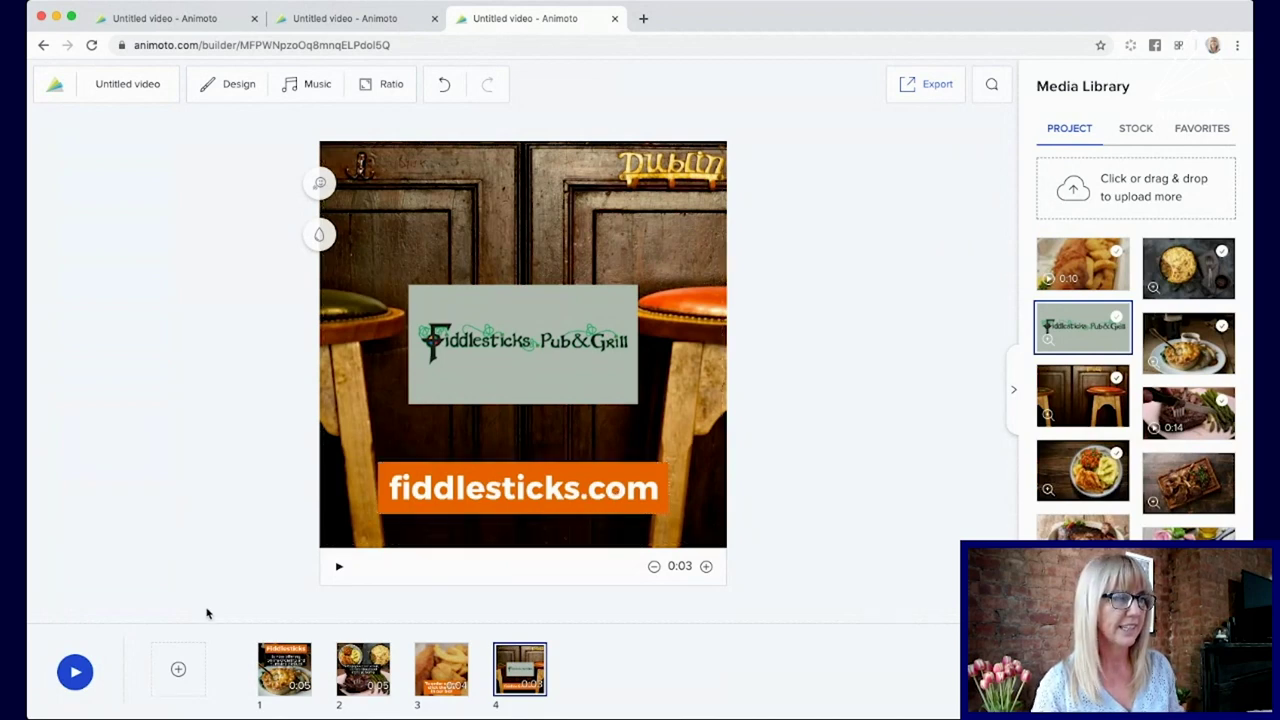
click(76, 672)
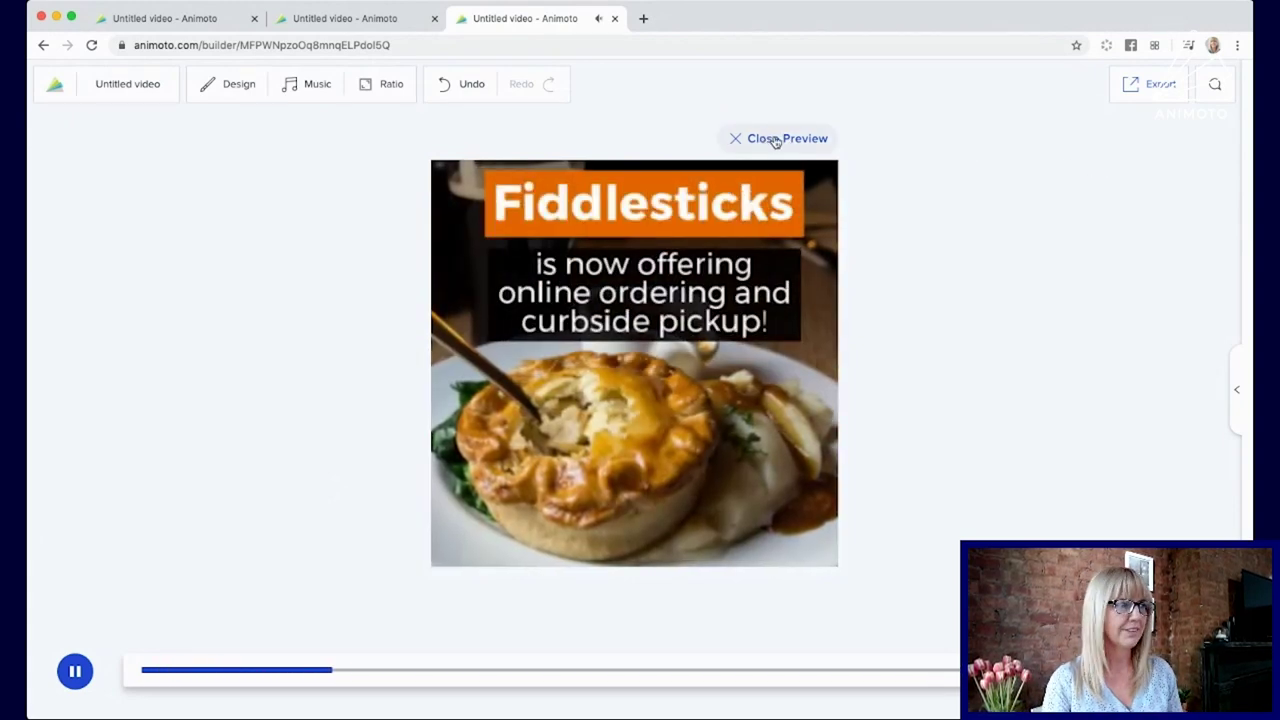
click(776, 140)
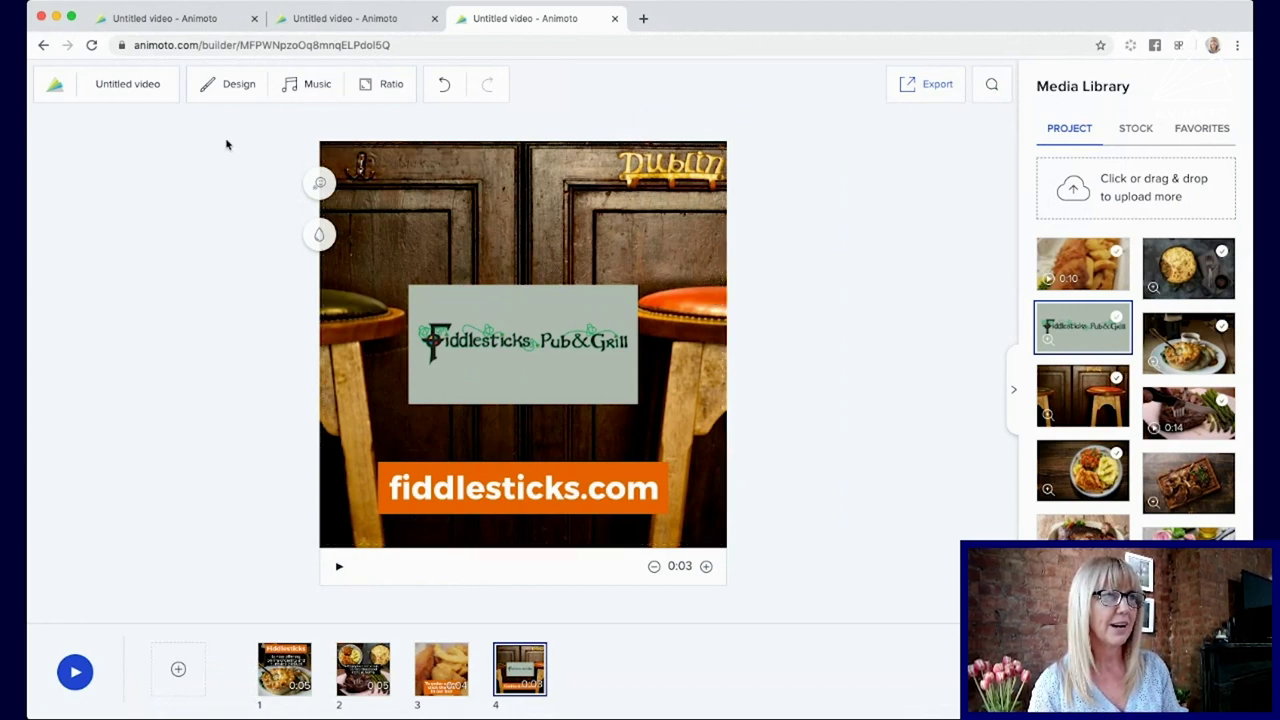
Step: Open Design Settings and try the Fashion Forward theme on the video
click(239, 86)
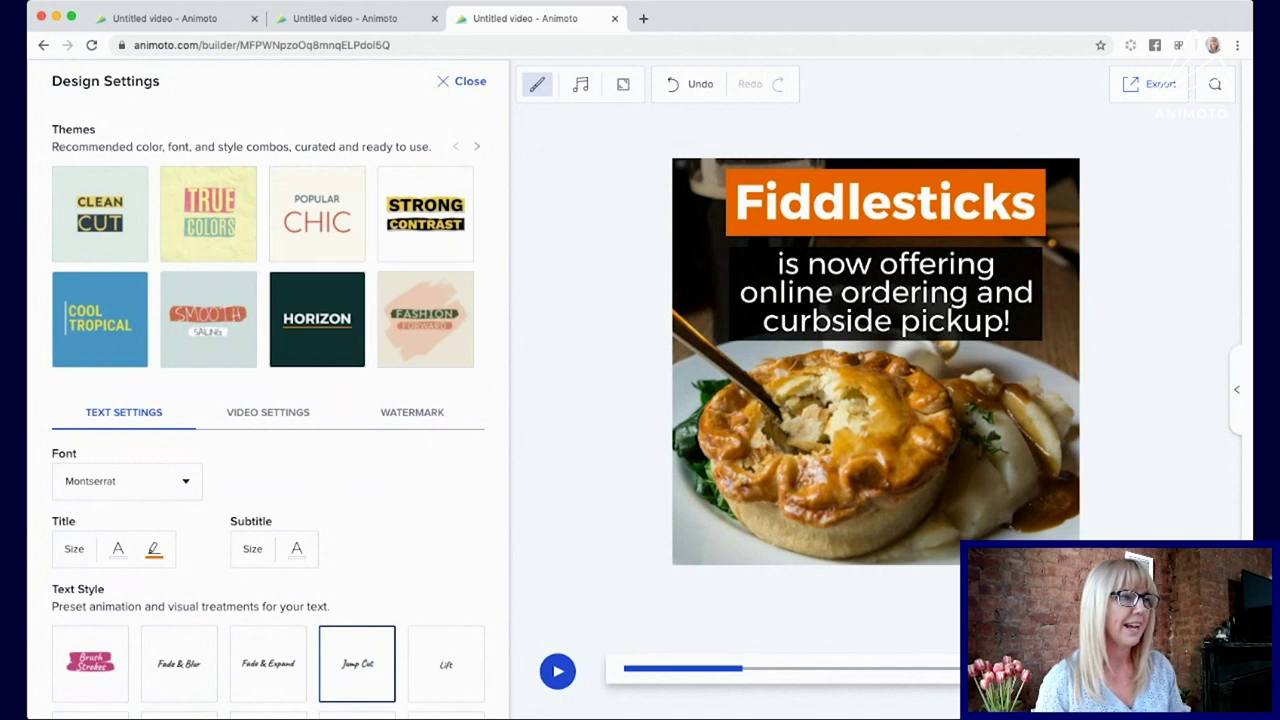
click(386, 512)
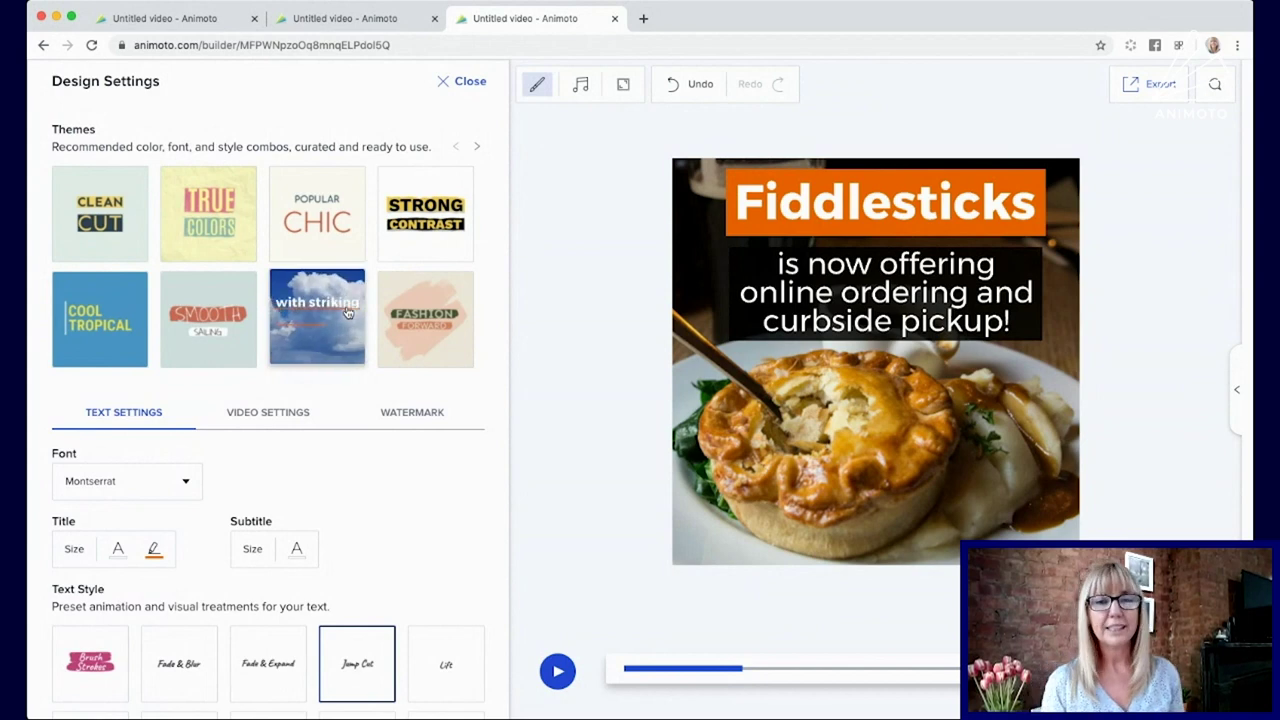
scroll(355, 318, right, 3)
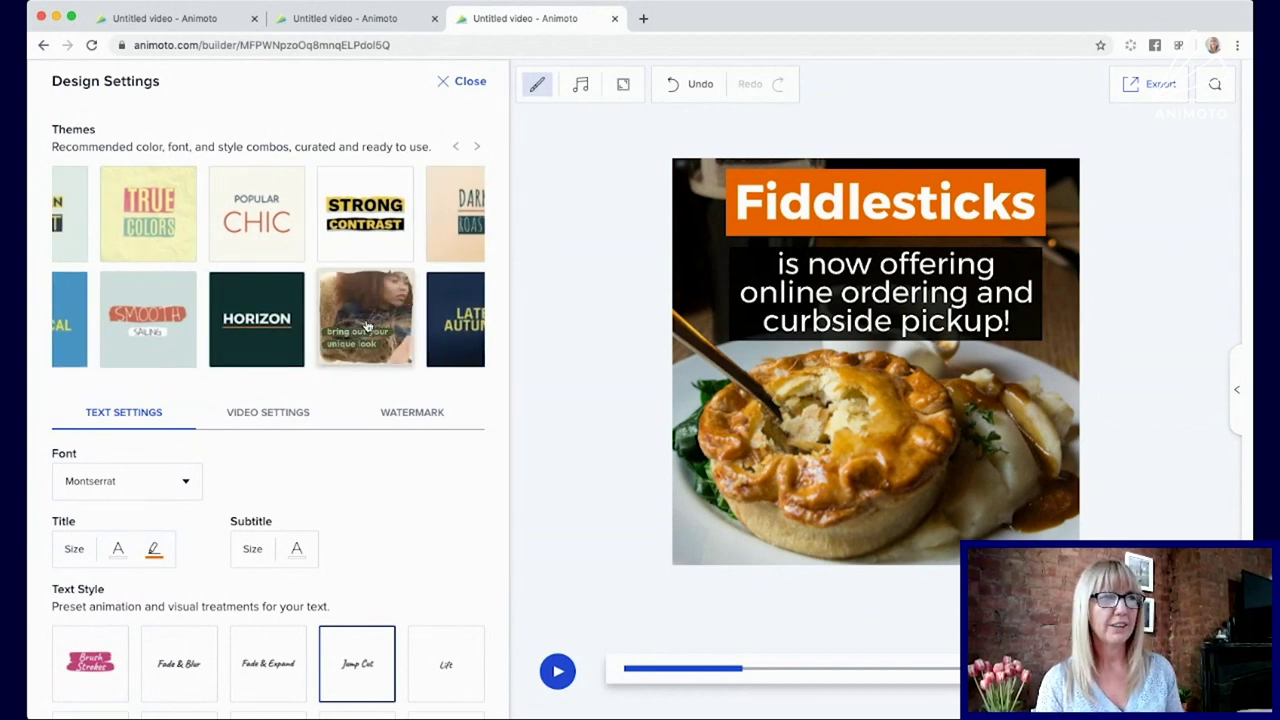
click(366, 327)
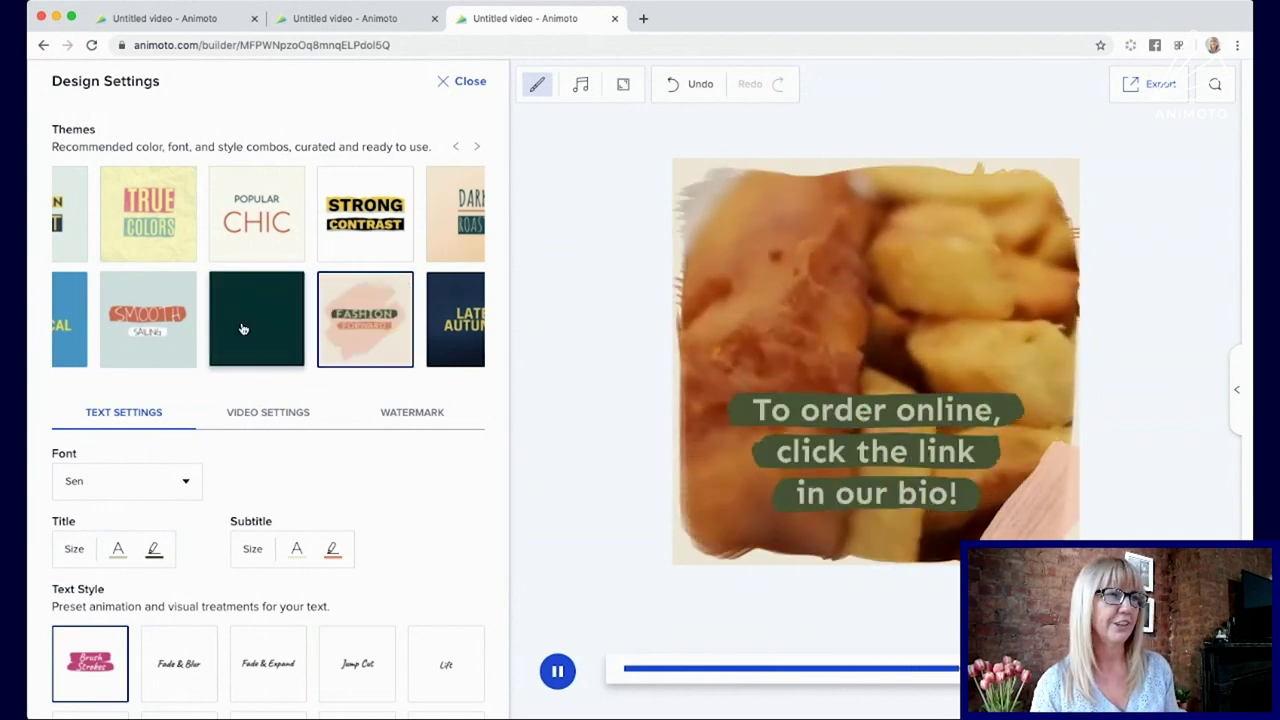
Step: Preview Popular Chic, then apply the Cool Tropical theme and replay its preview
scroll(275, 270, left, 2)
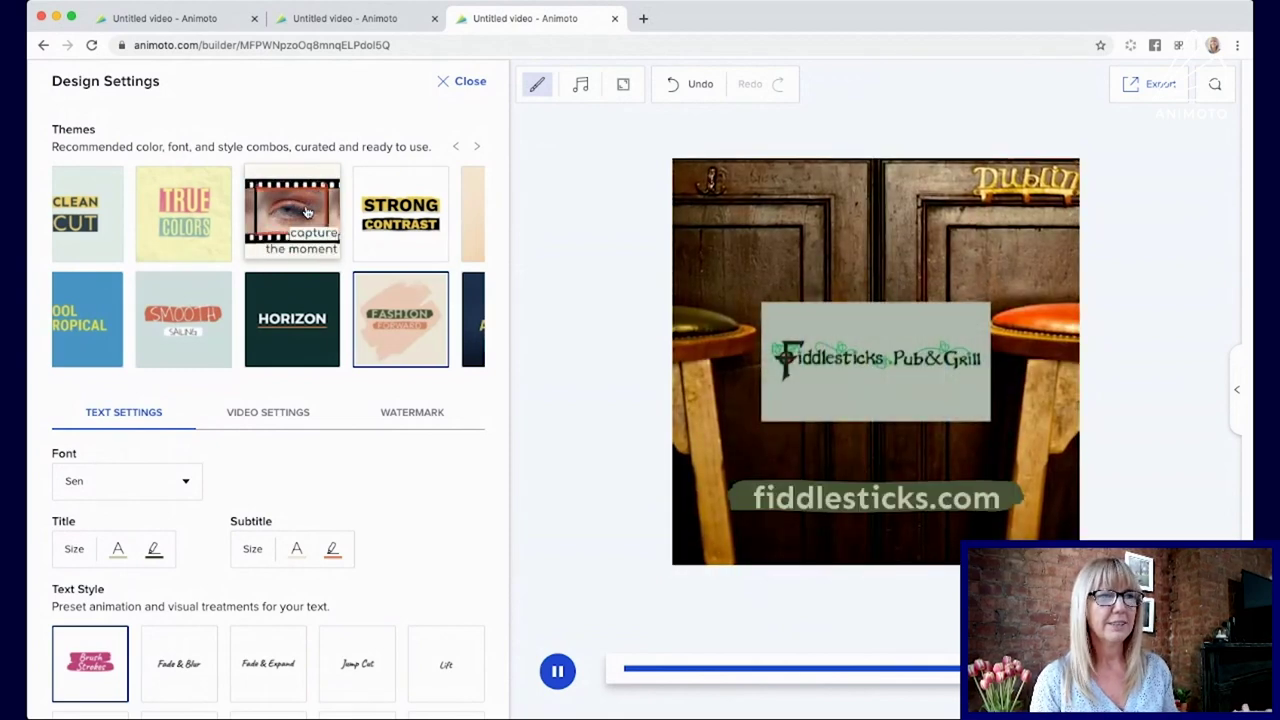
click(307, 212)
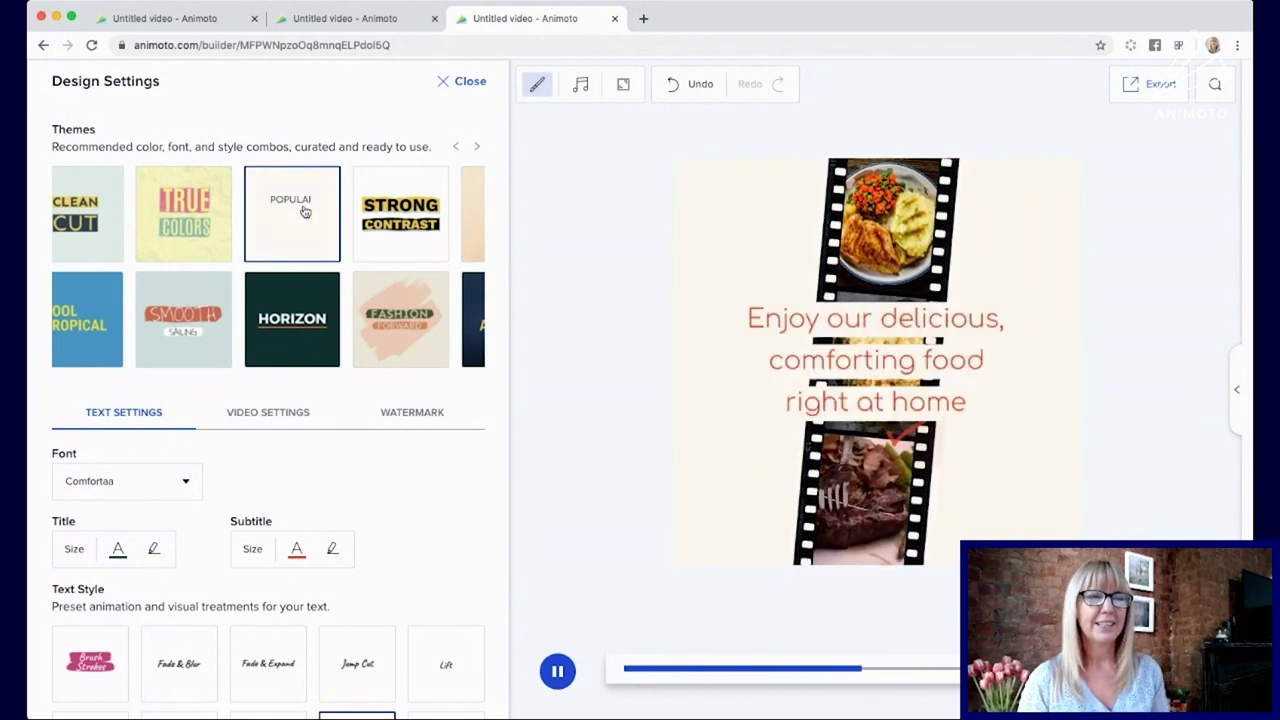
scroll(305, 211, left, 1)
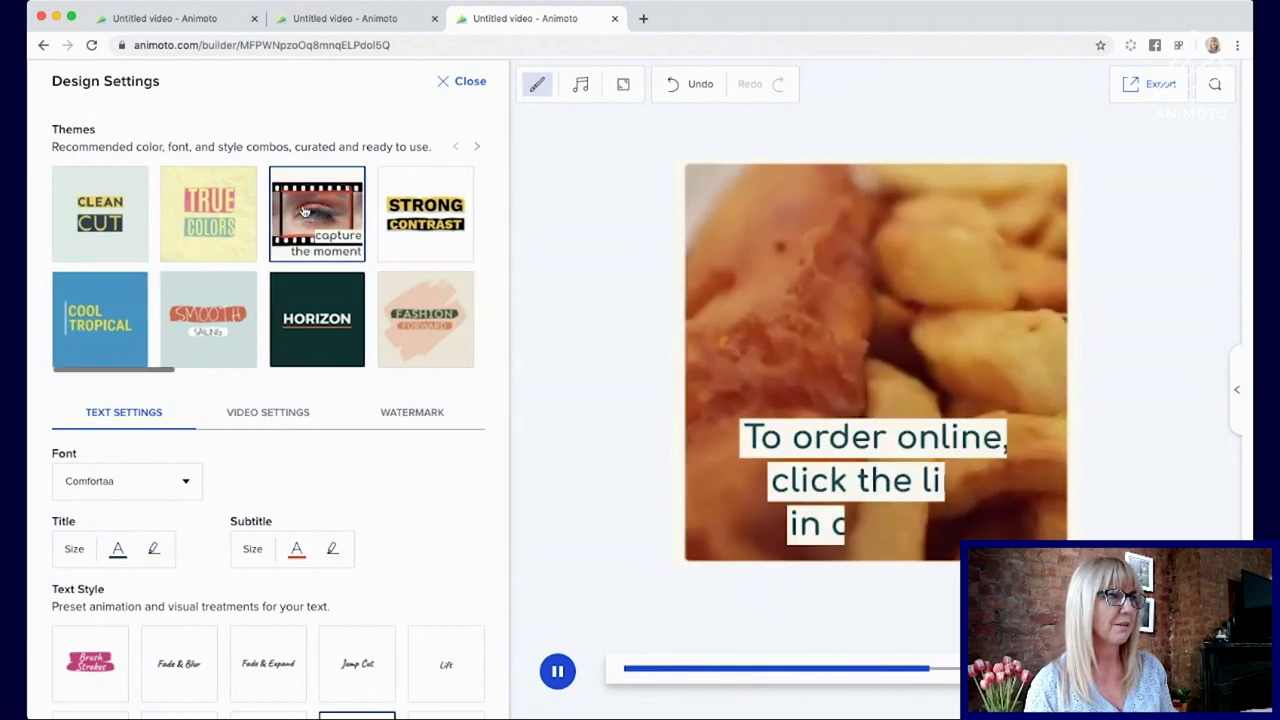
click(128, 300)
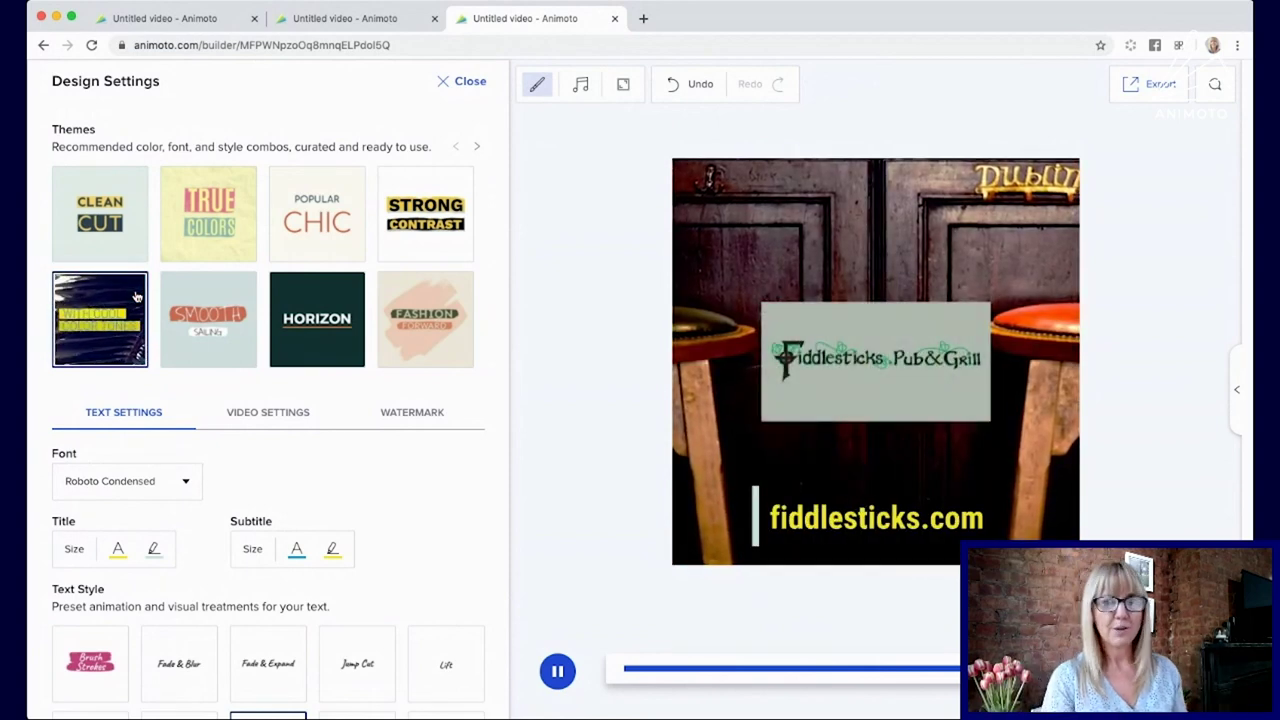
click(137, 297)
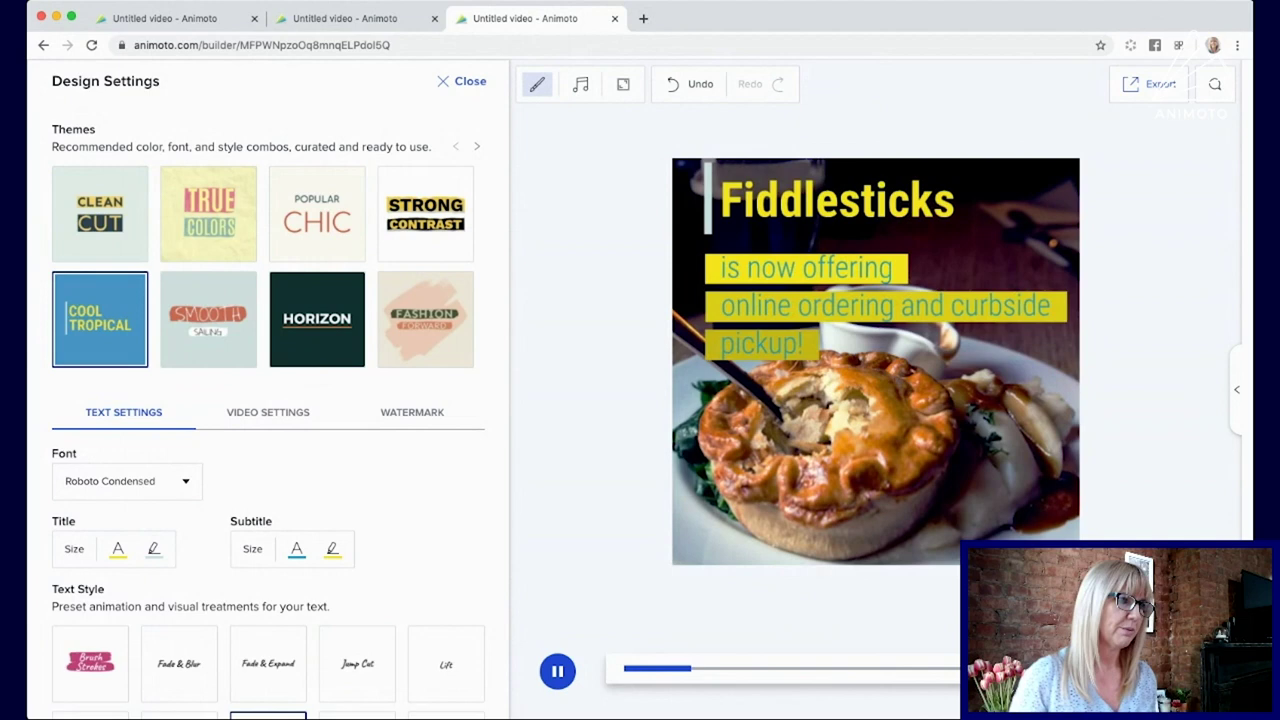
Step: Set the caption font to Roboto Slab in Text Settings
scroll(220, 443, down, 2)
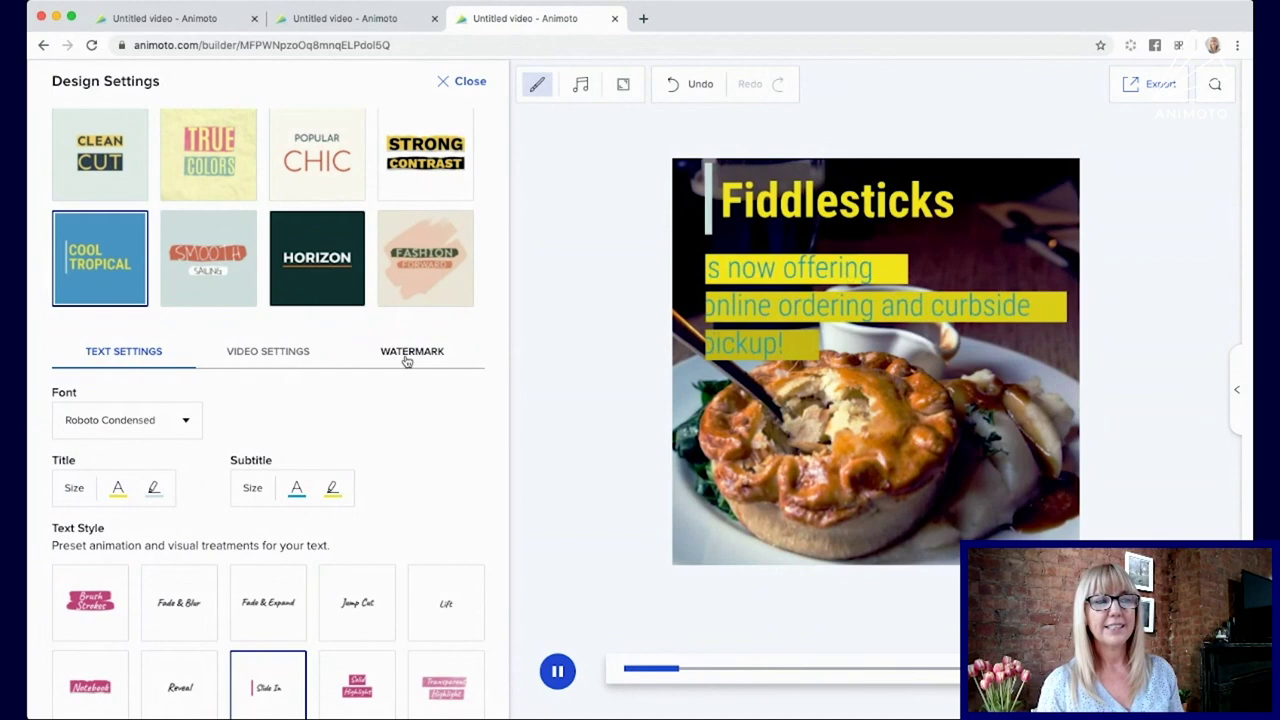
scroll(407, 362, down, 1)
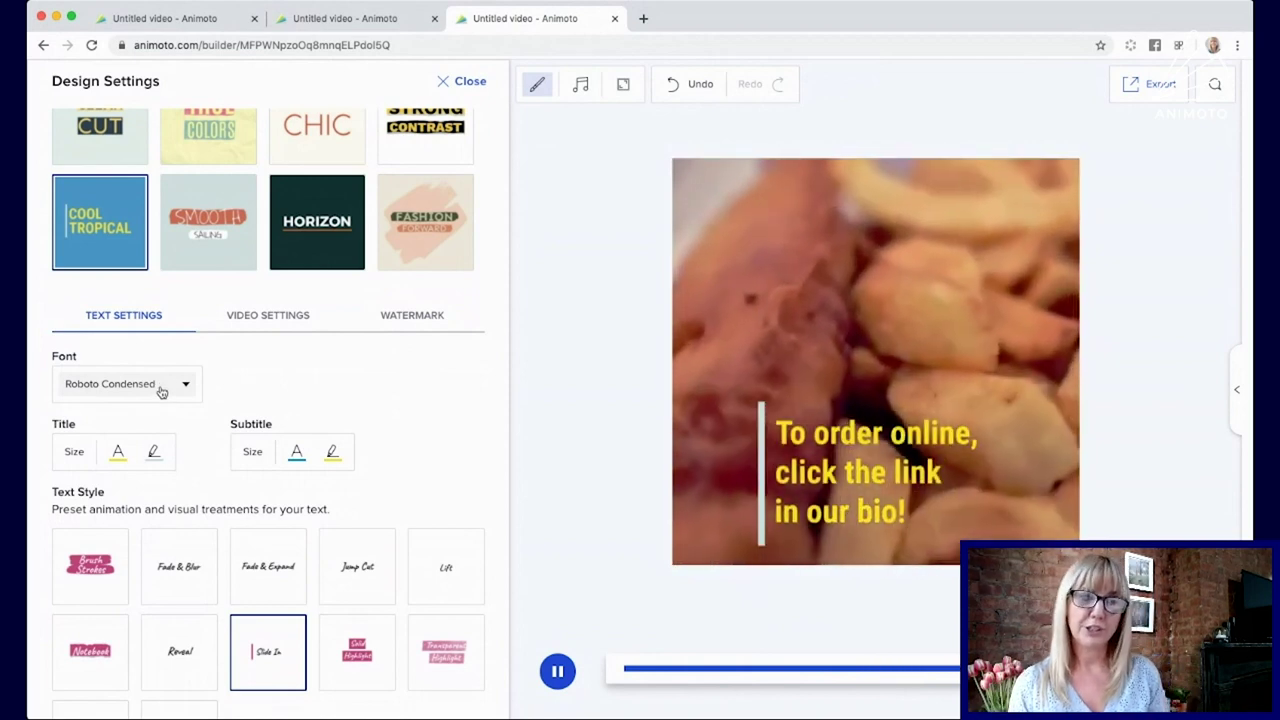
click(161, 391)
scroll(163, 477, down, 2)
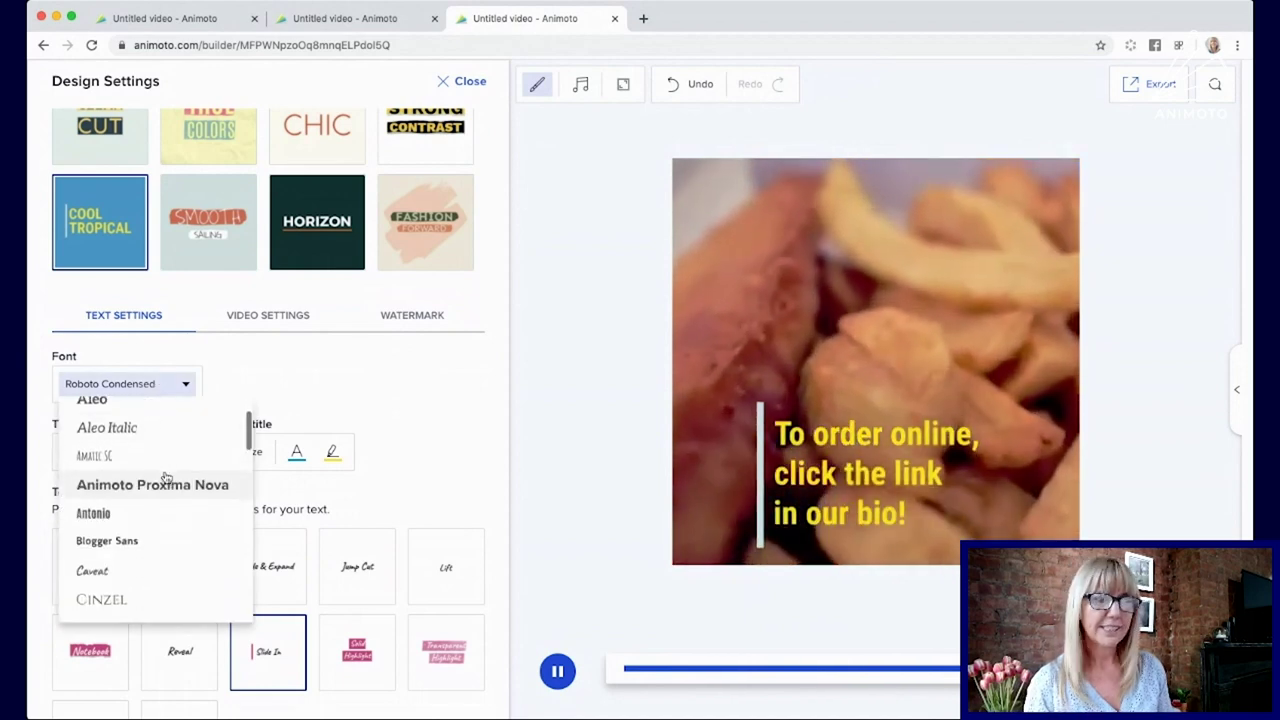
scroll(165, 476, down, 5)
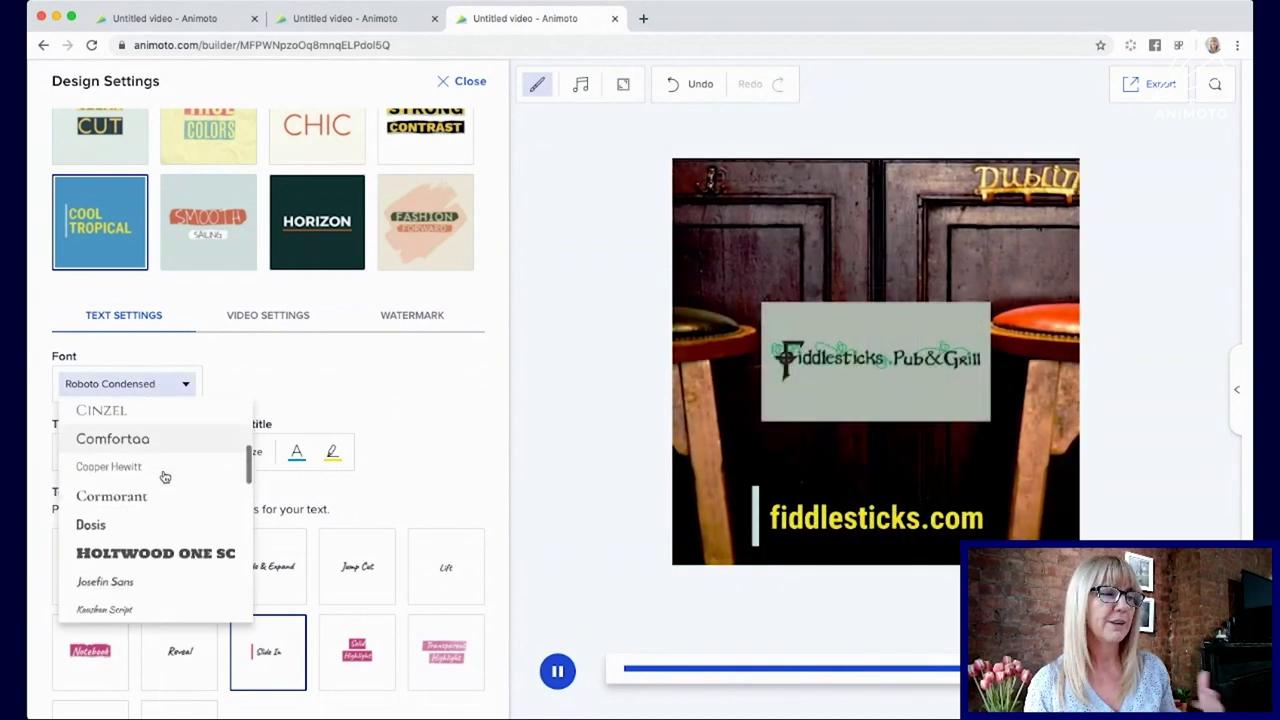
scroll(165, 477, down, 8)
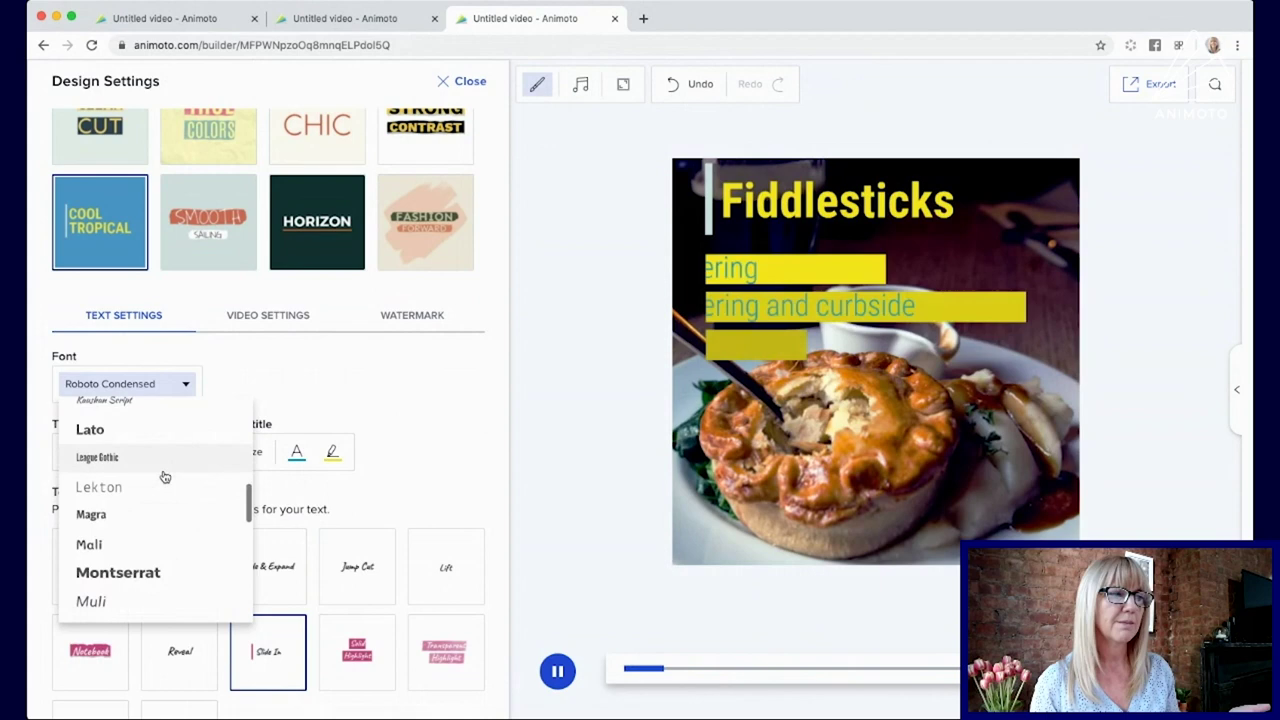
scroll(165, 477, down, 8)
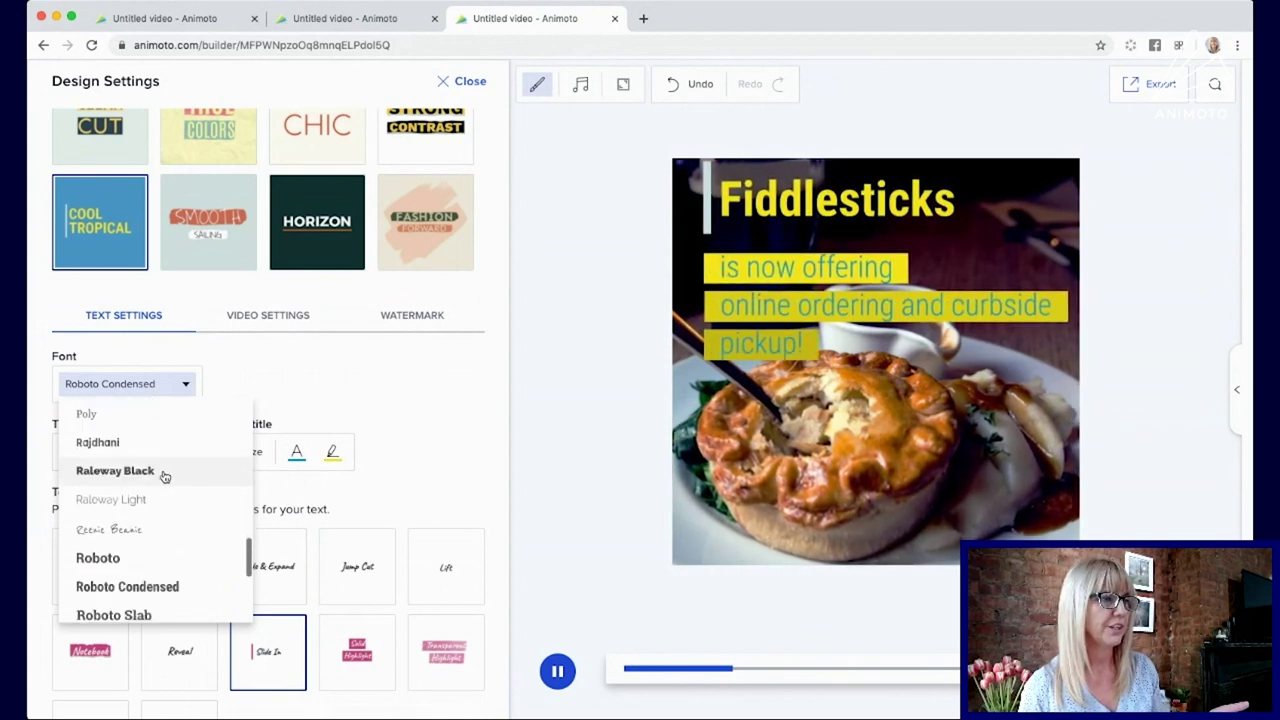
scroll(165, 480, down, 1)
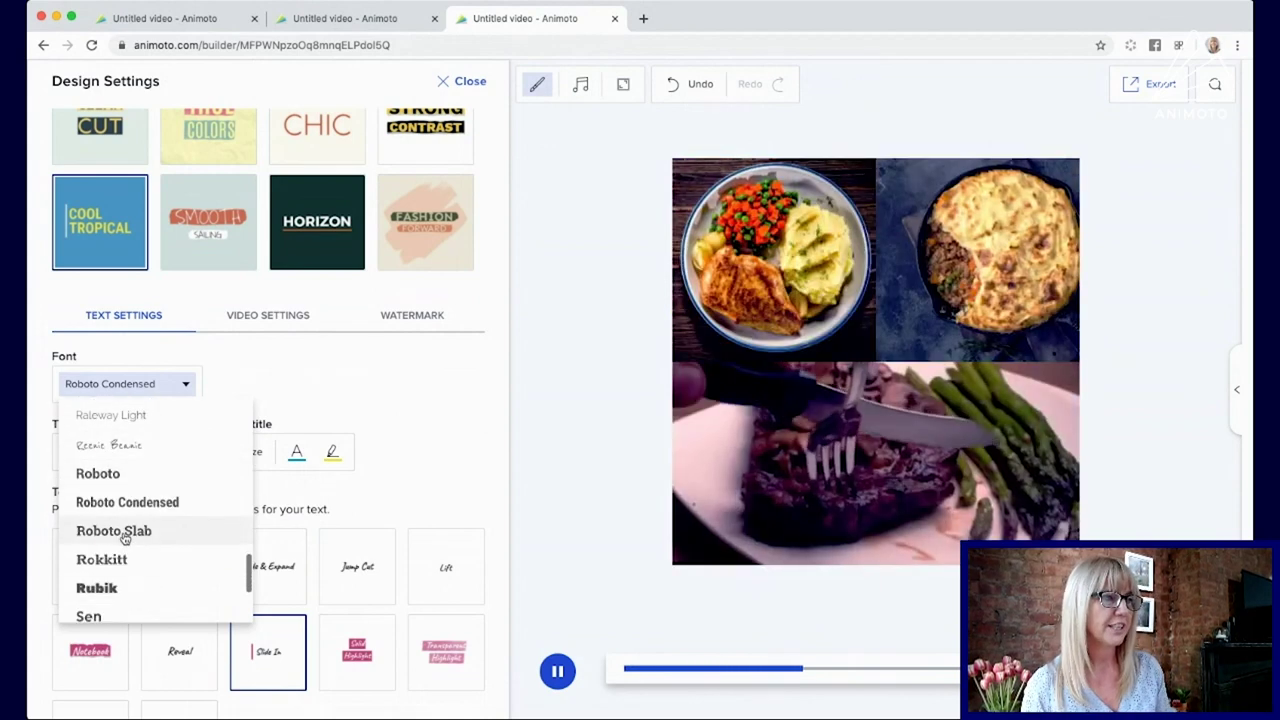
click(114, 531)
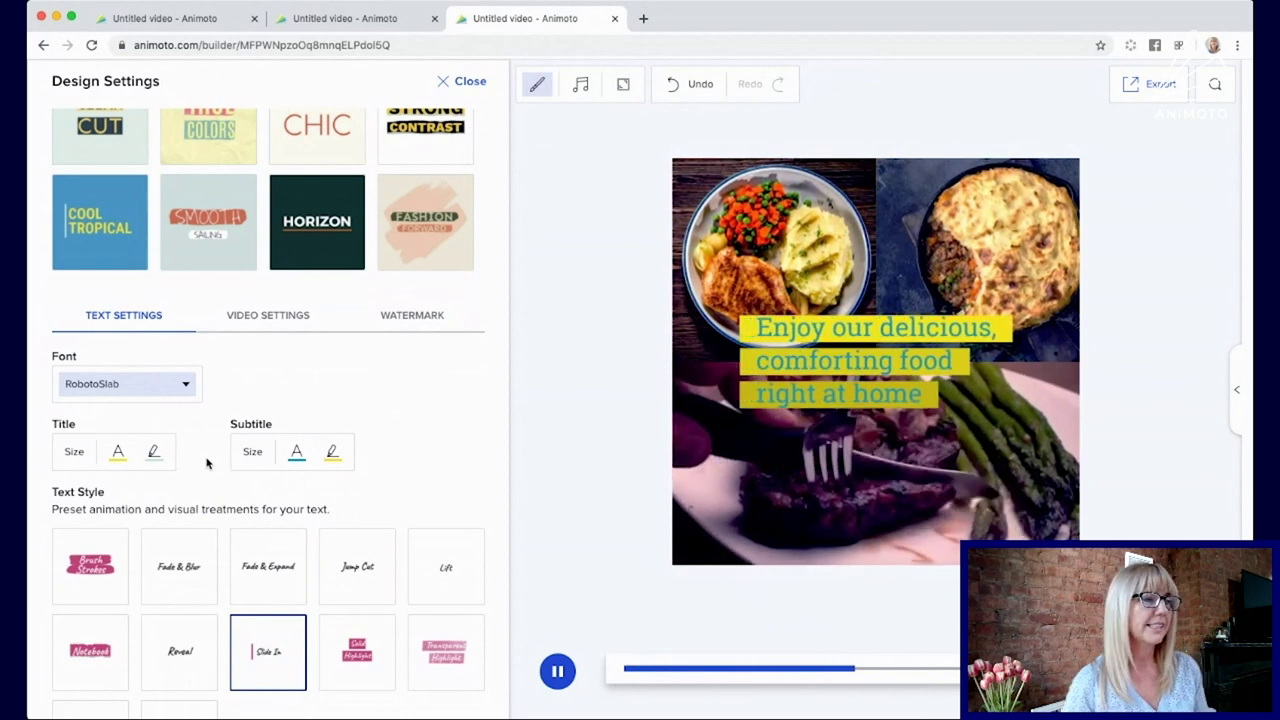
Step: Set both the title accent colour and the subtitle text colour to dark navy
click(154, 454)
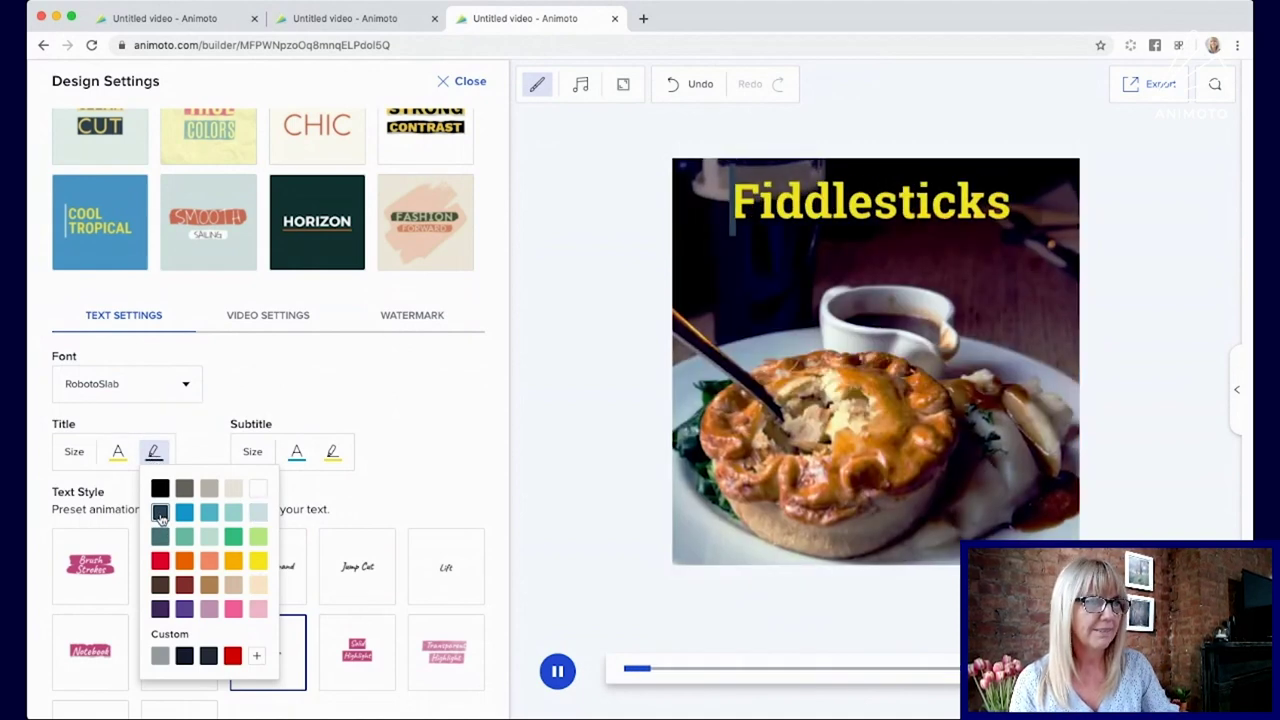
click(160, 513)
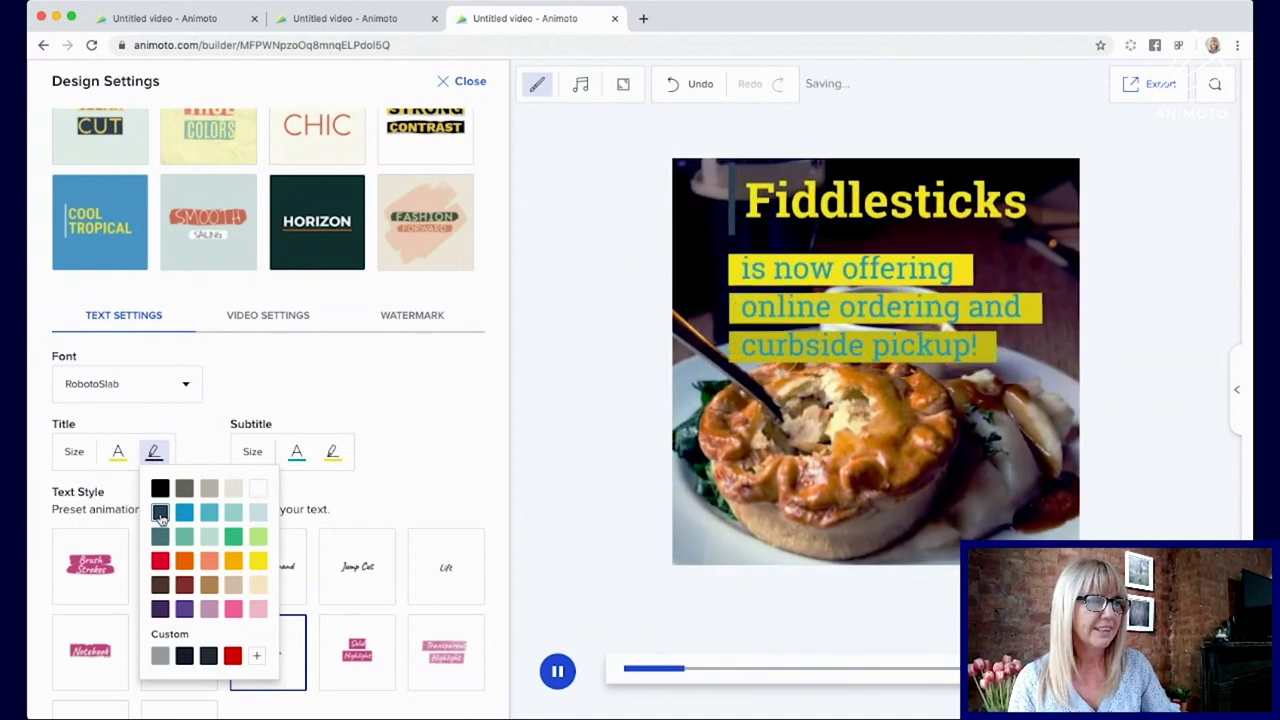
click(358, 398)
click(297, 453)
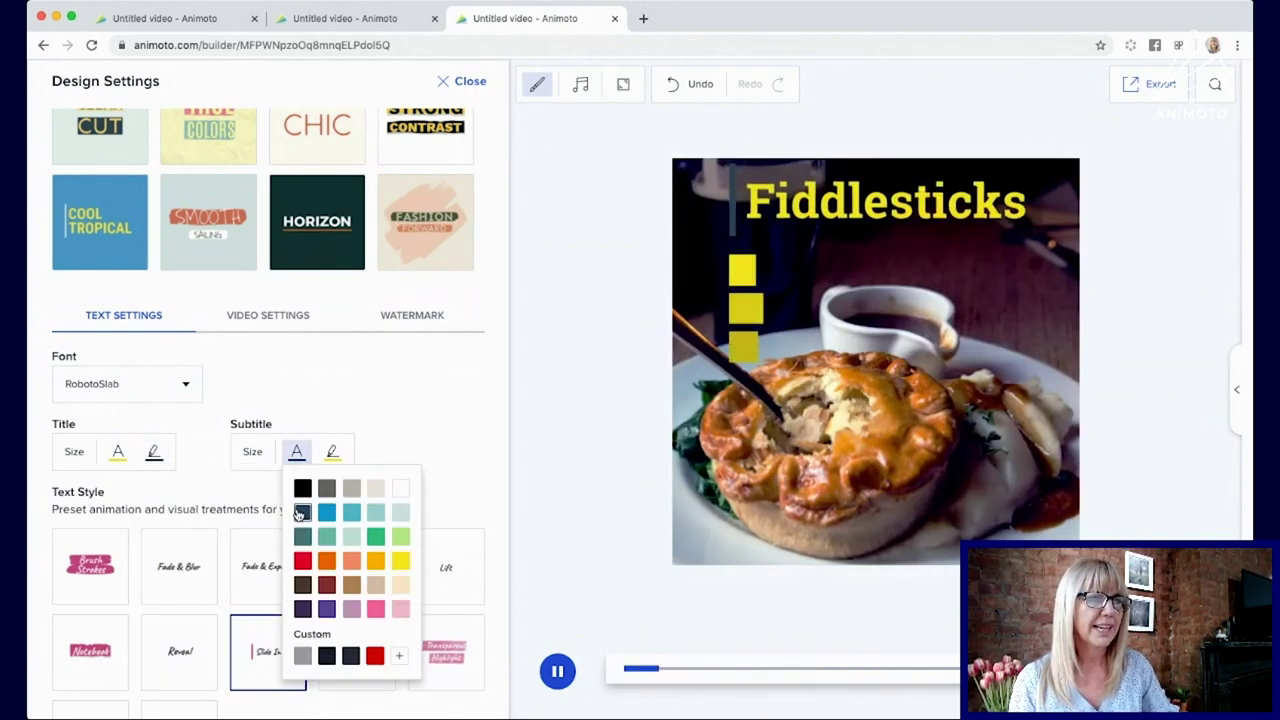
click(300, 513)
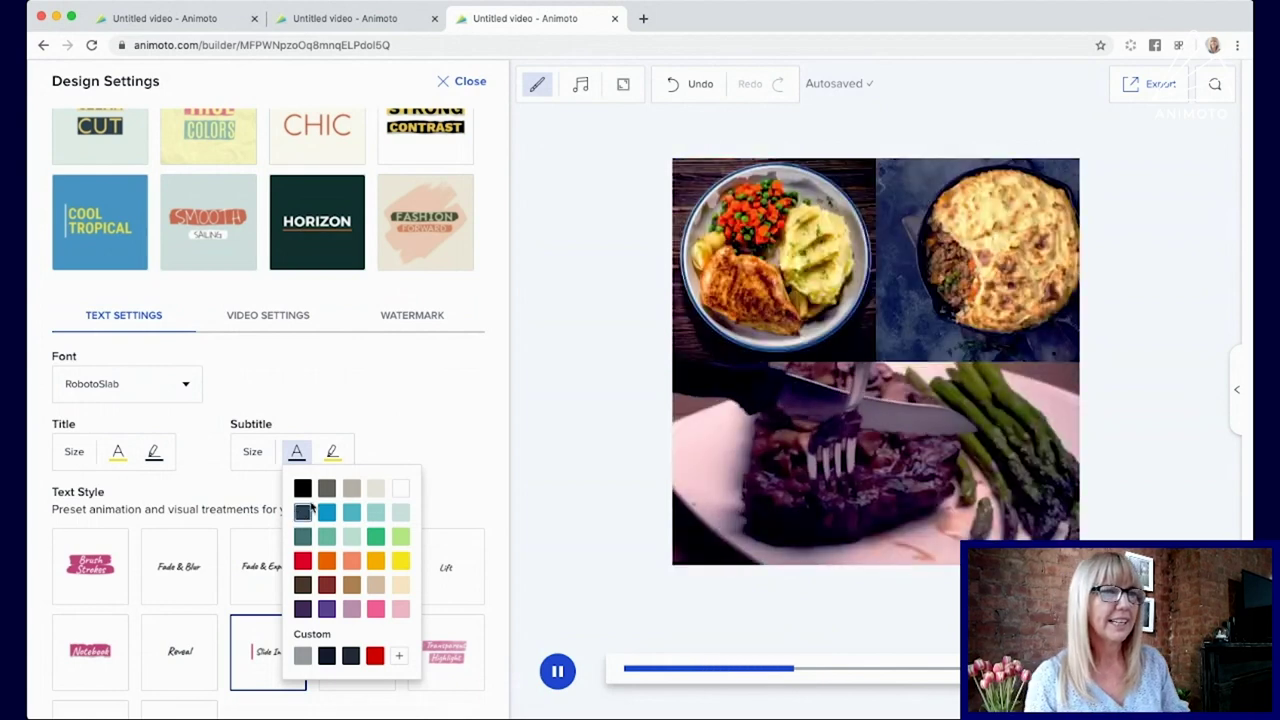
click(424, 430)
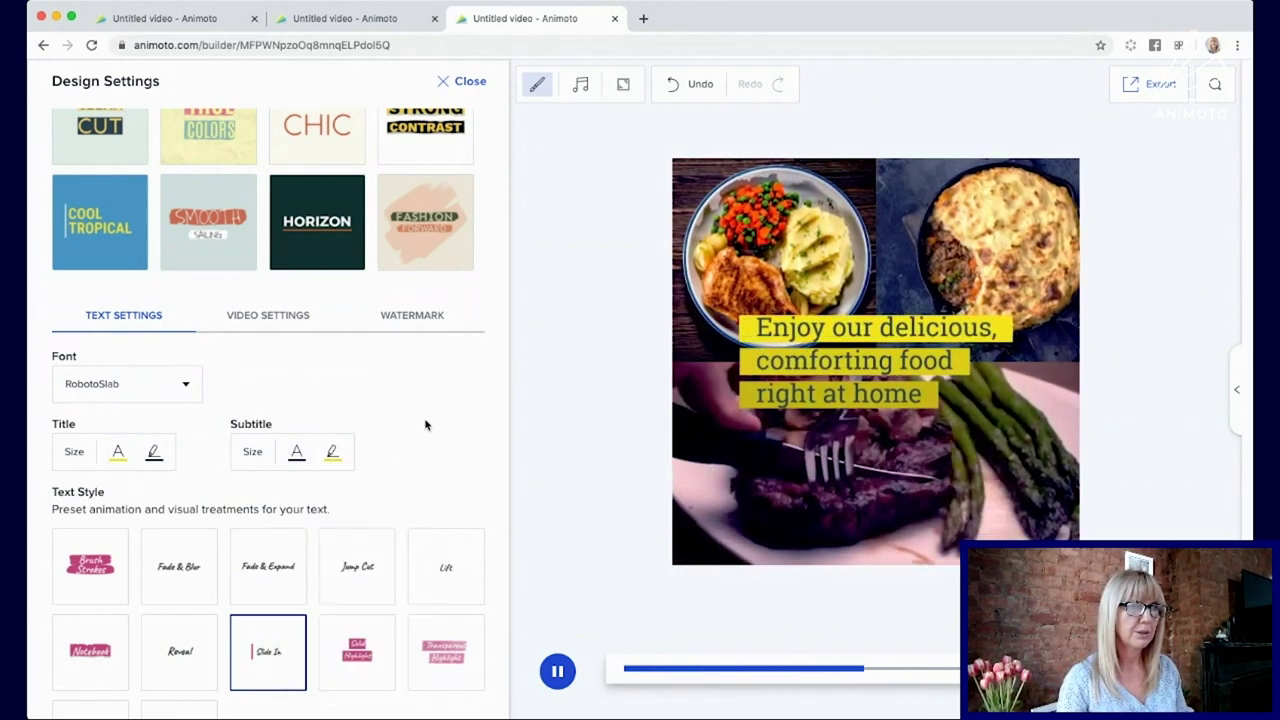
Step: Try Brush Strokes with pale and navy title accents, then apply the Fade & Blur text style
scroll(233, 560, down, 1)
scroll(233, 562, down, 2)
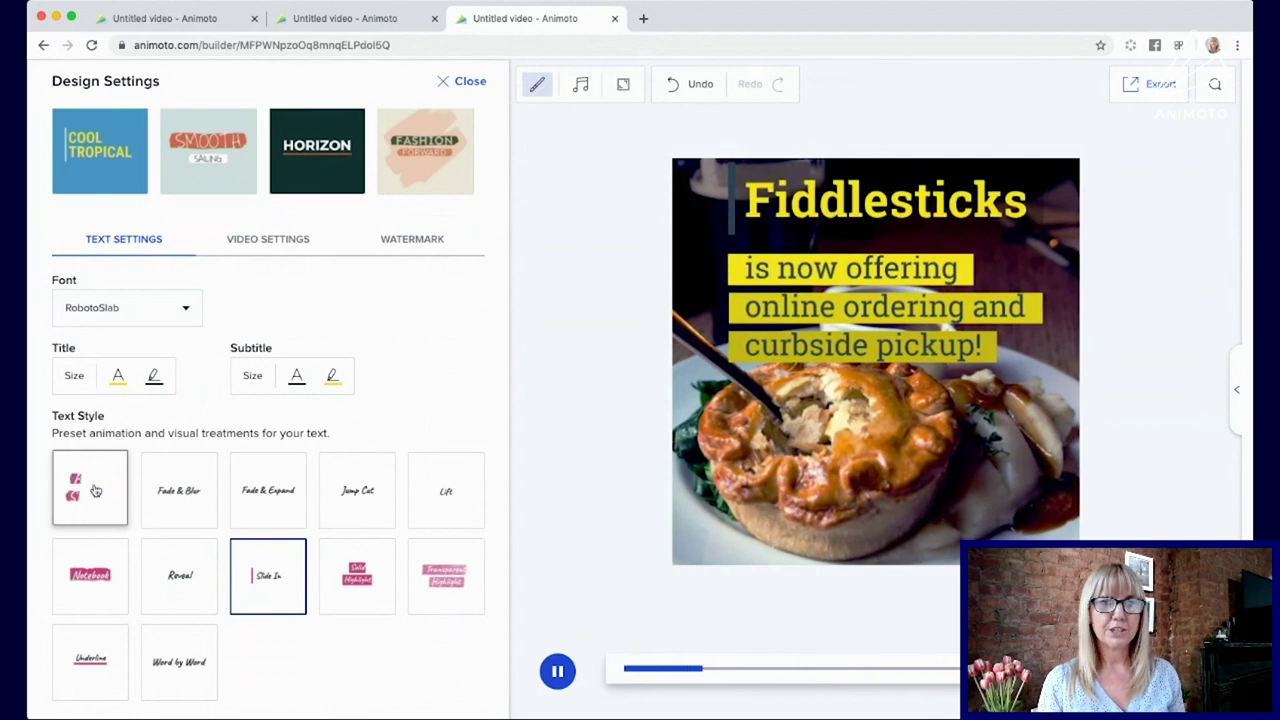
click(95, 488)
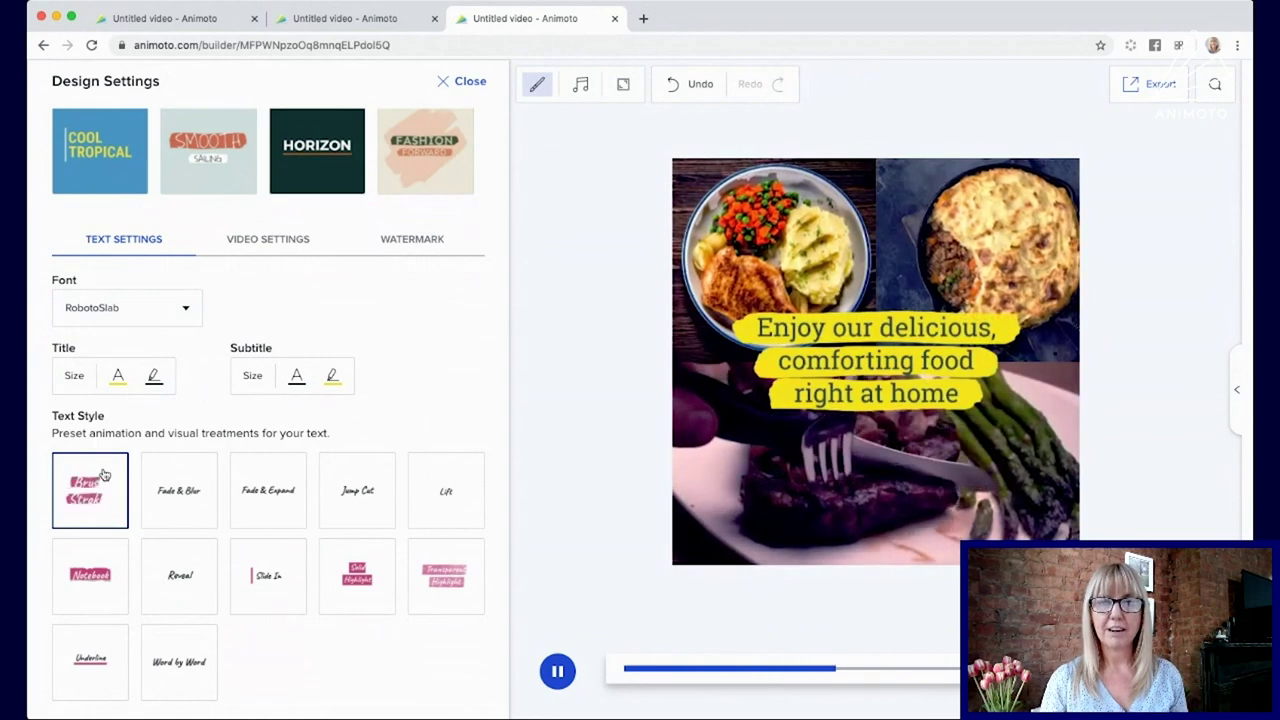
click(153, 375)
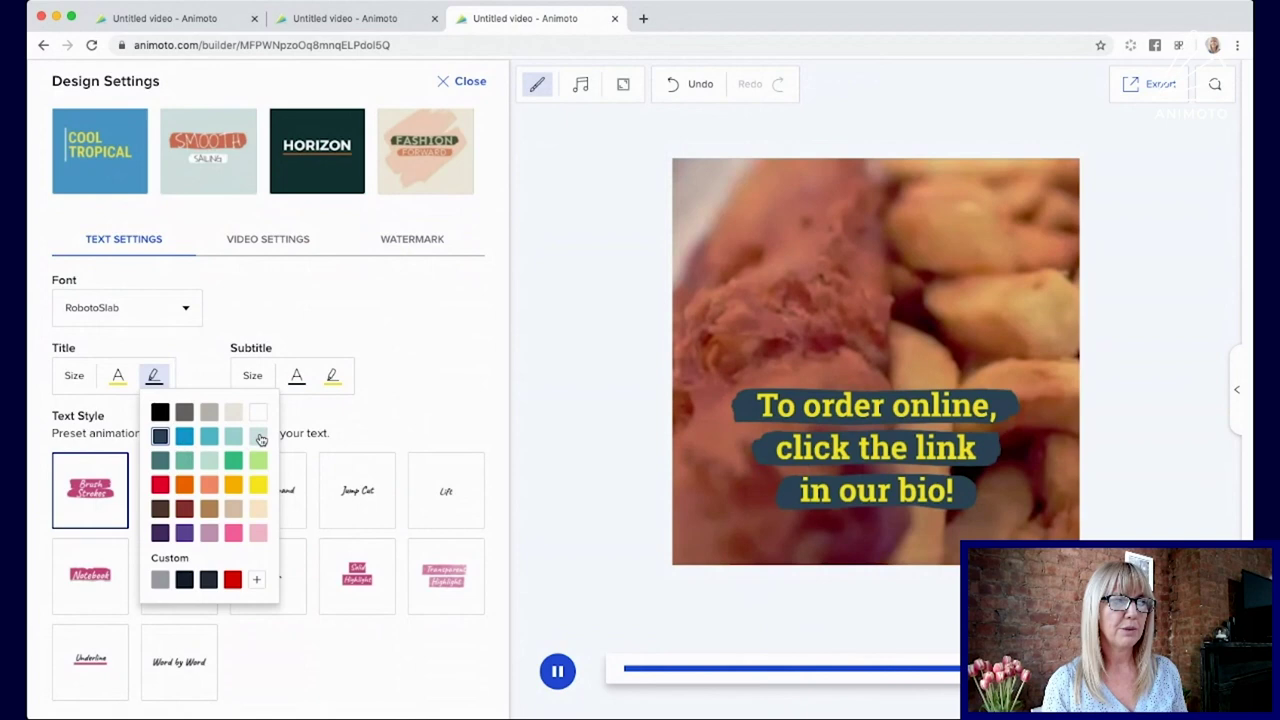
click(258, 437)
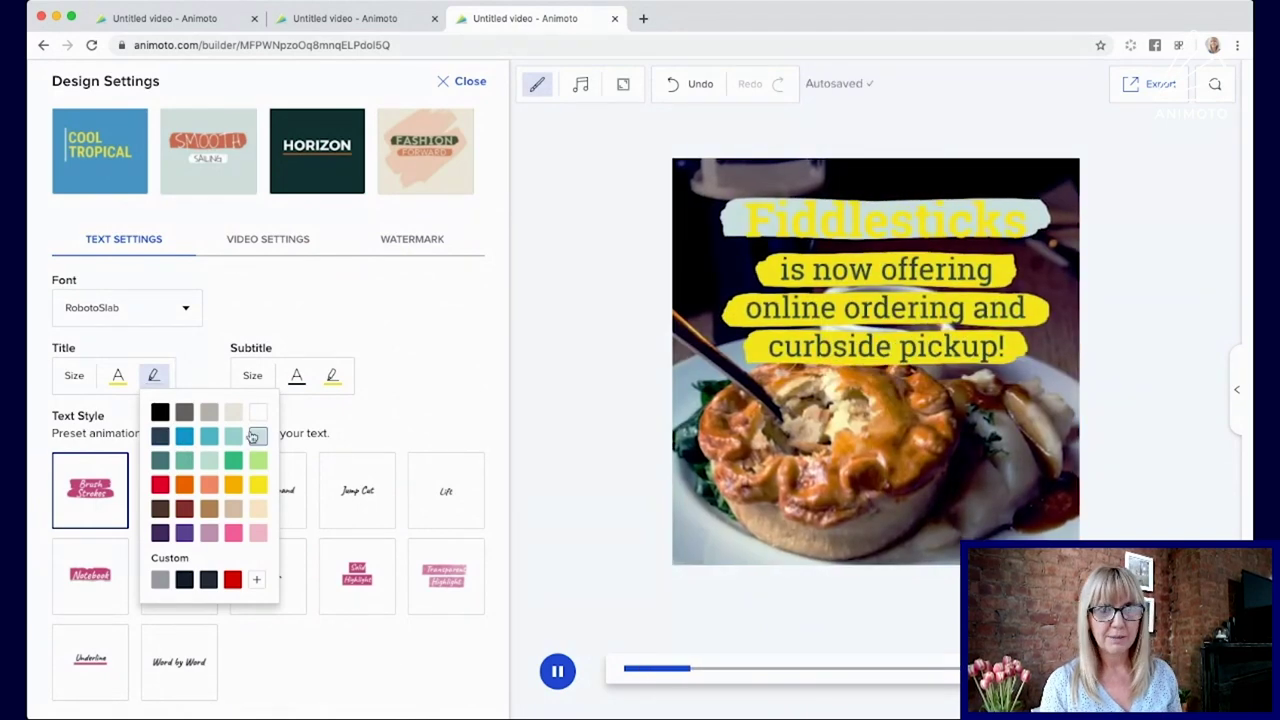
click(159, 438)
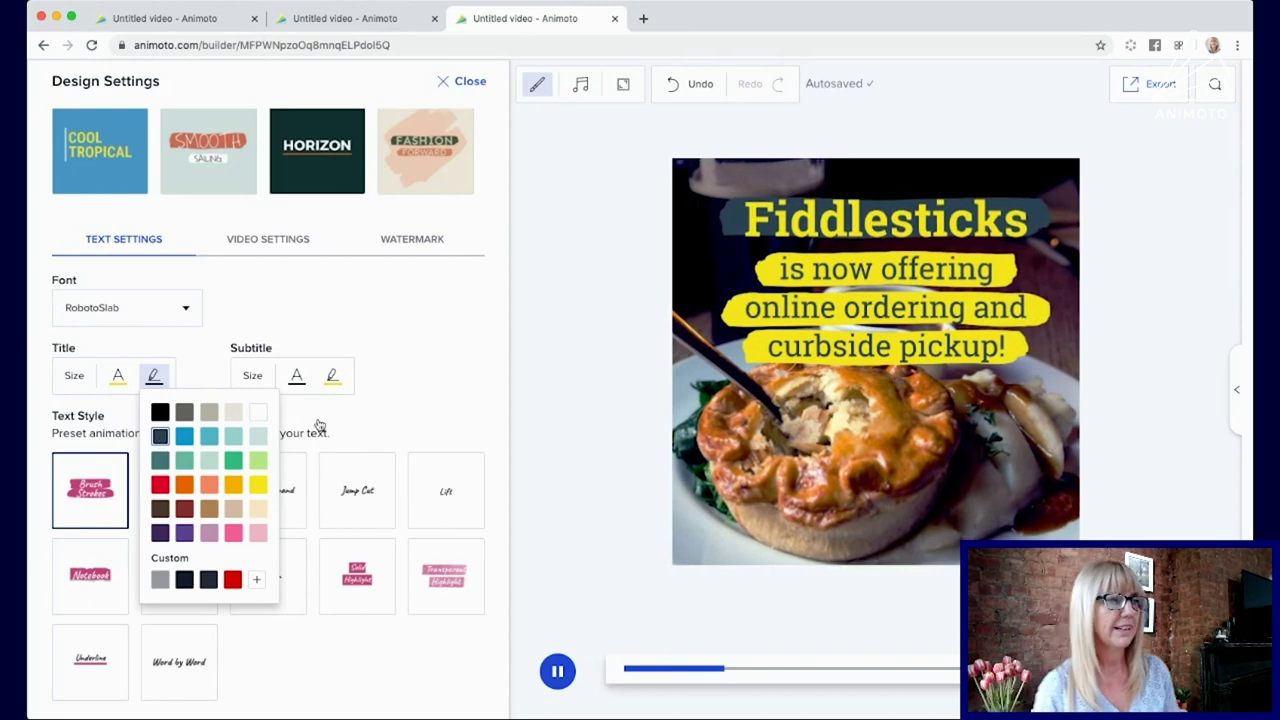
click(424, 419)
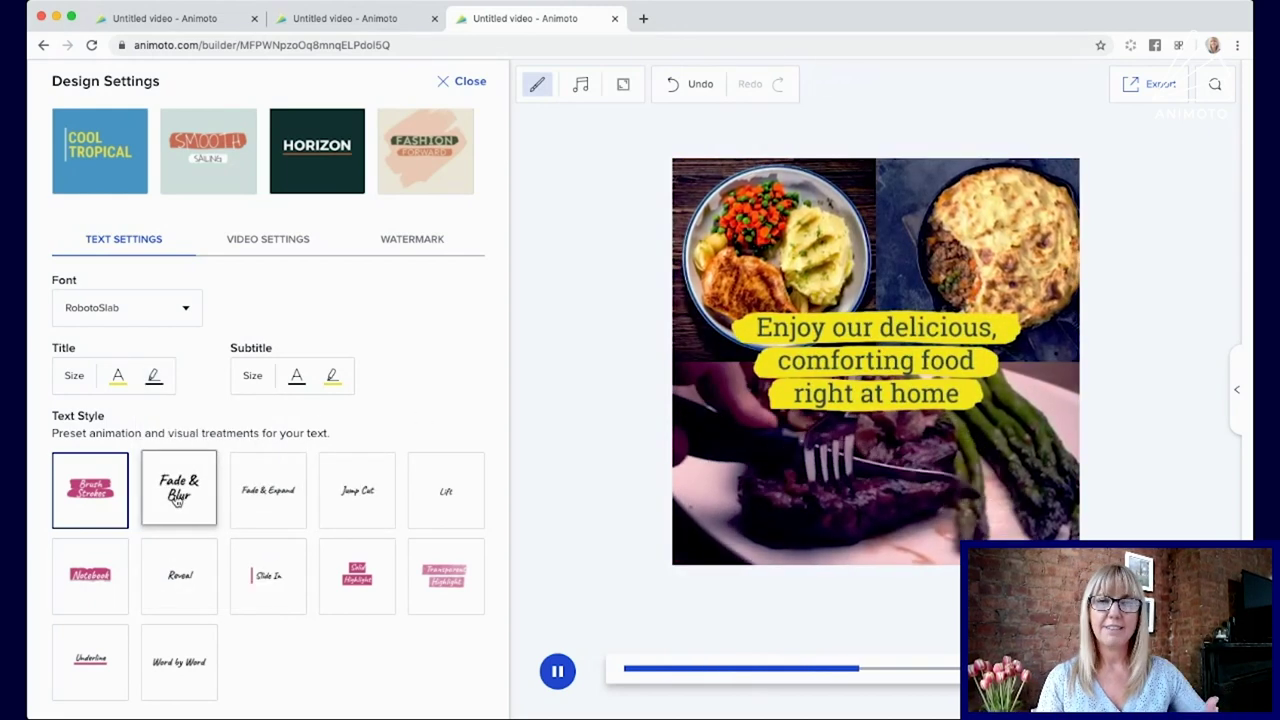
click(176, 500)
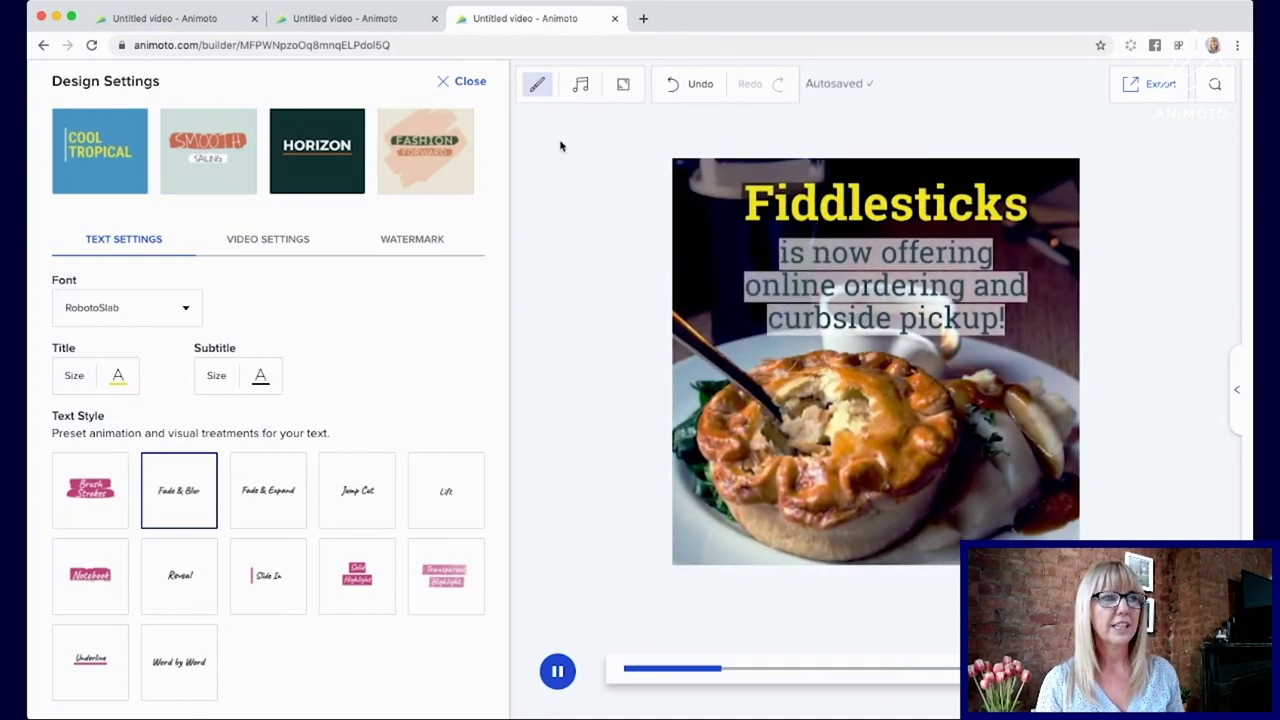
Step: On the storyboard, turn off the subtitle's dark text backing
click(470, 84)
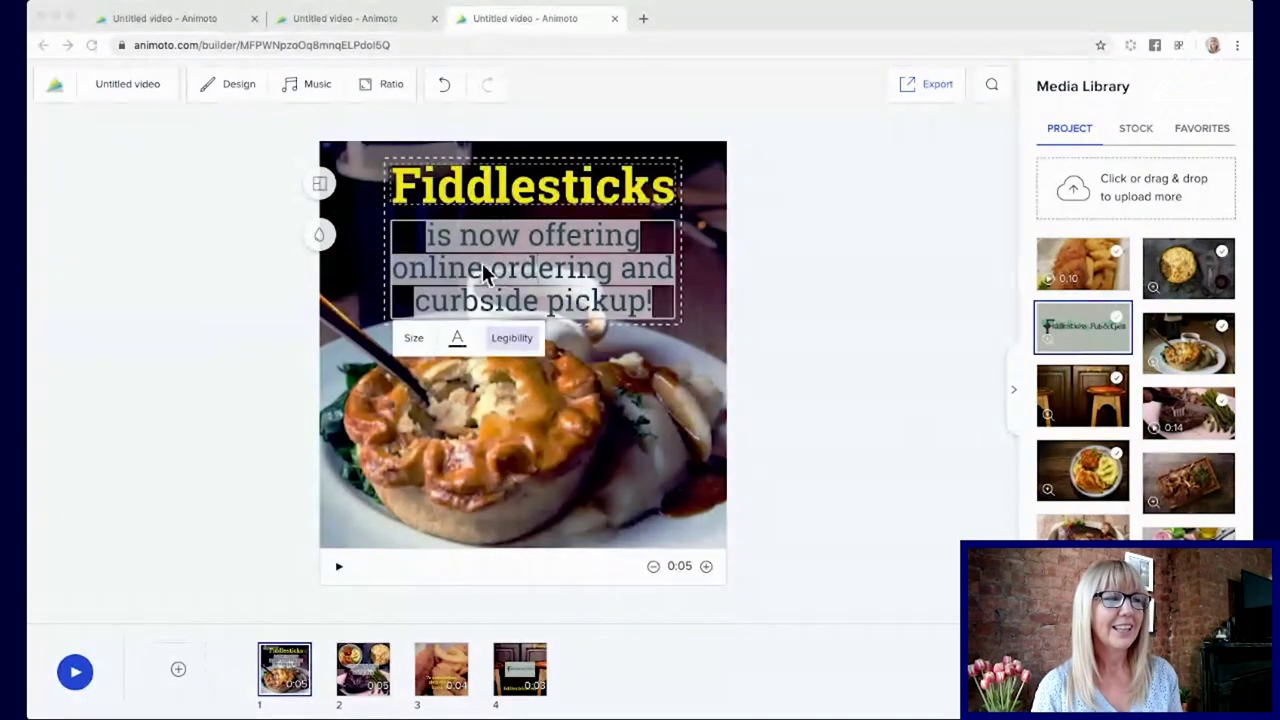
click(513, 338)
click(508, 340)
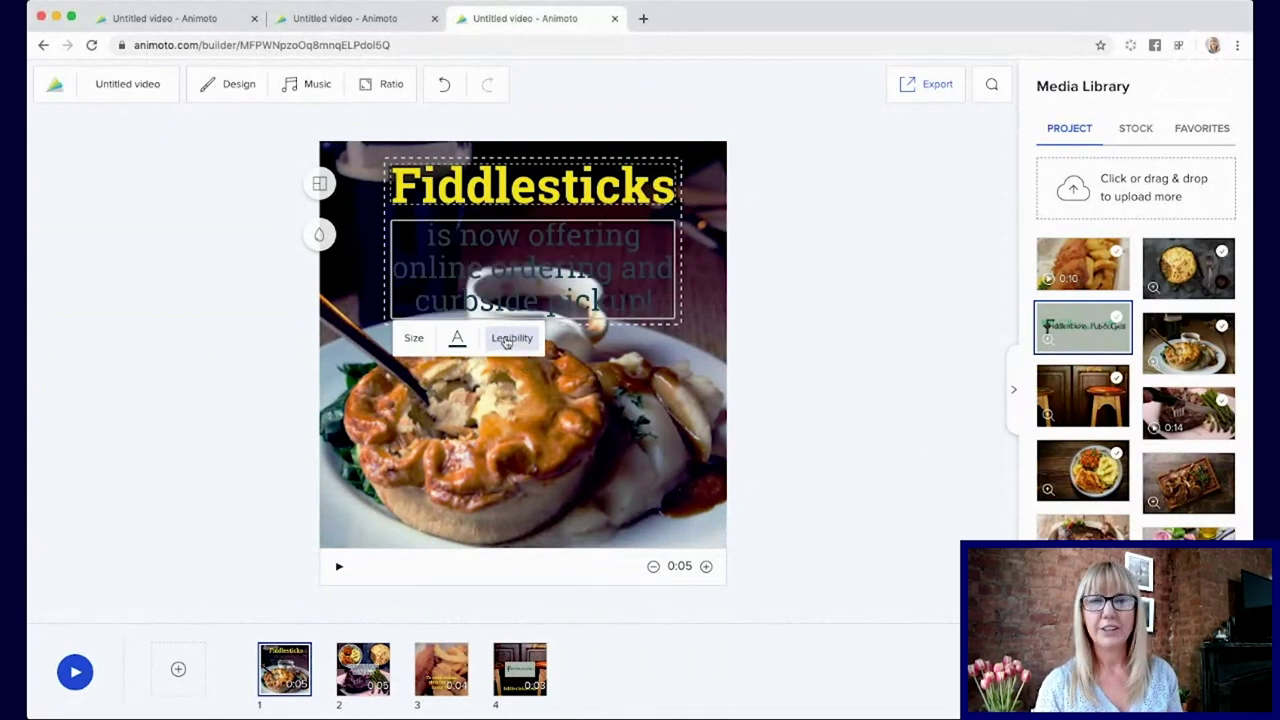
click(507, 340)
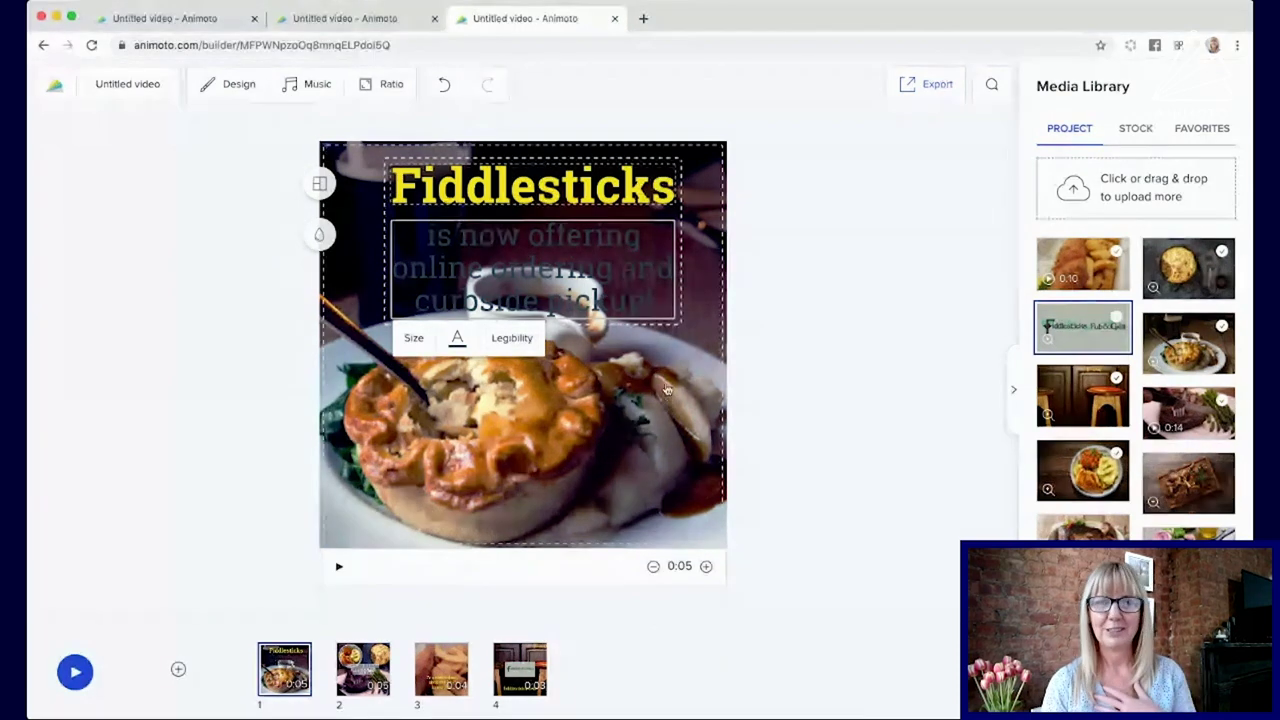
click(200, 250)
Step: Apply the Slide In text style in Design Settings
click(214, 94)
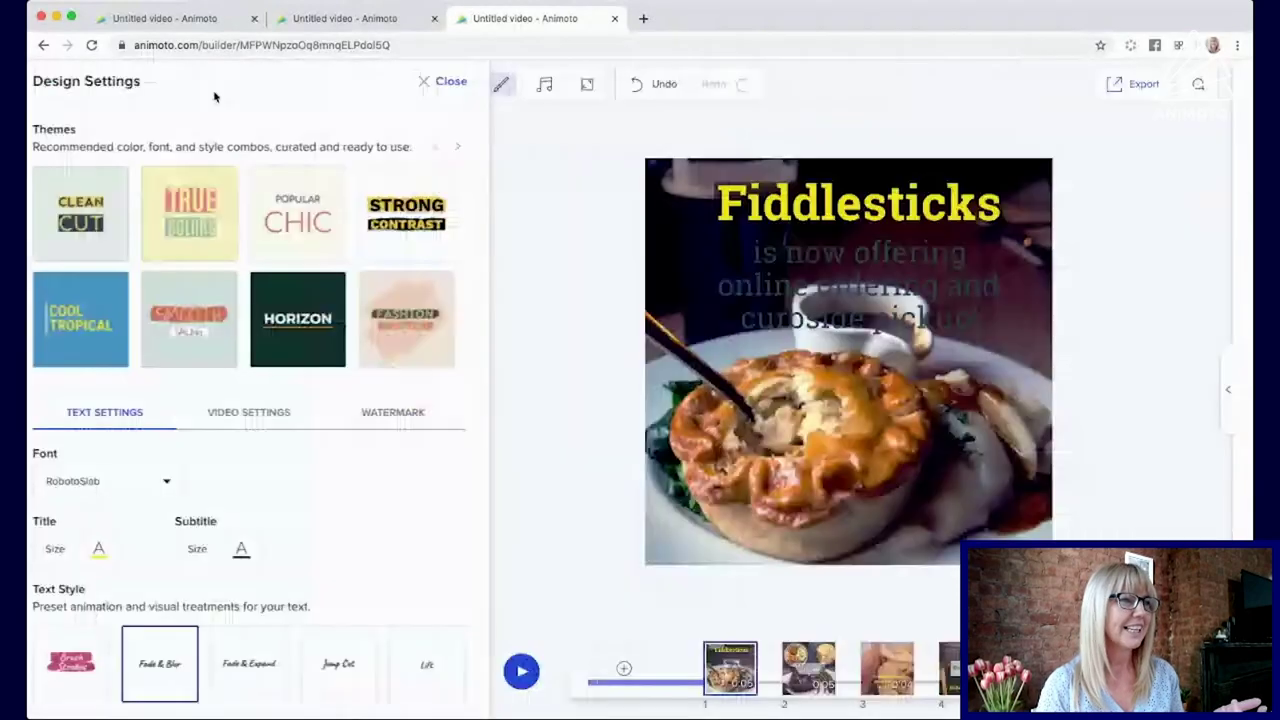
scroll(341, 434, down, 4)
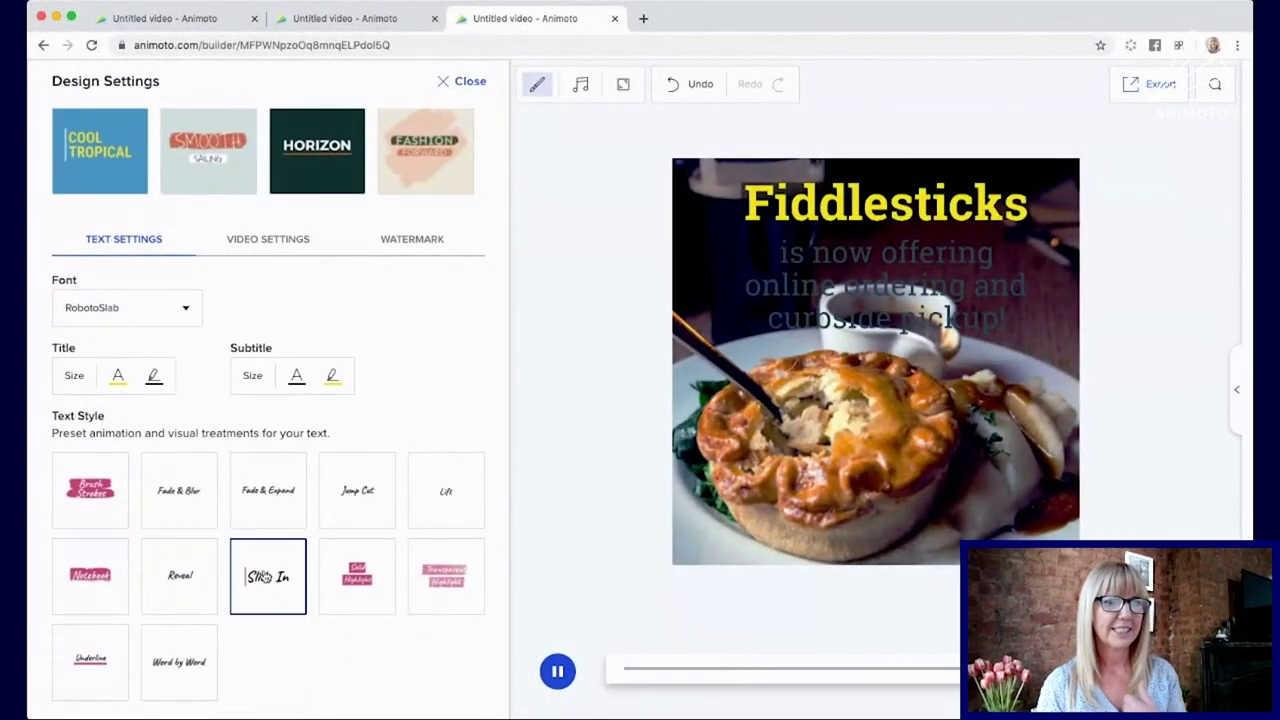
click(265, 576)
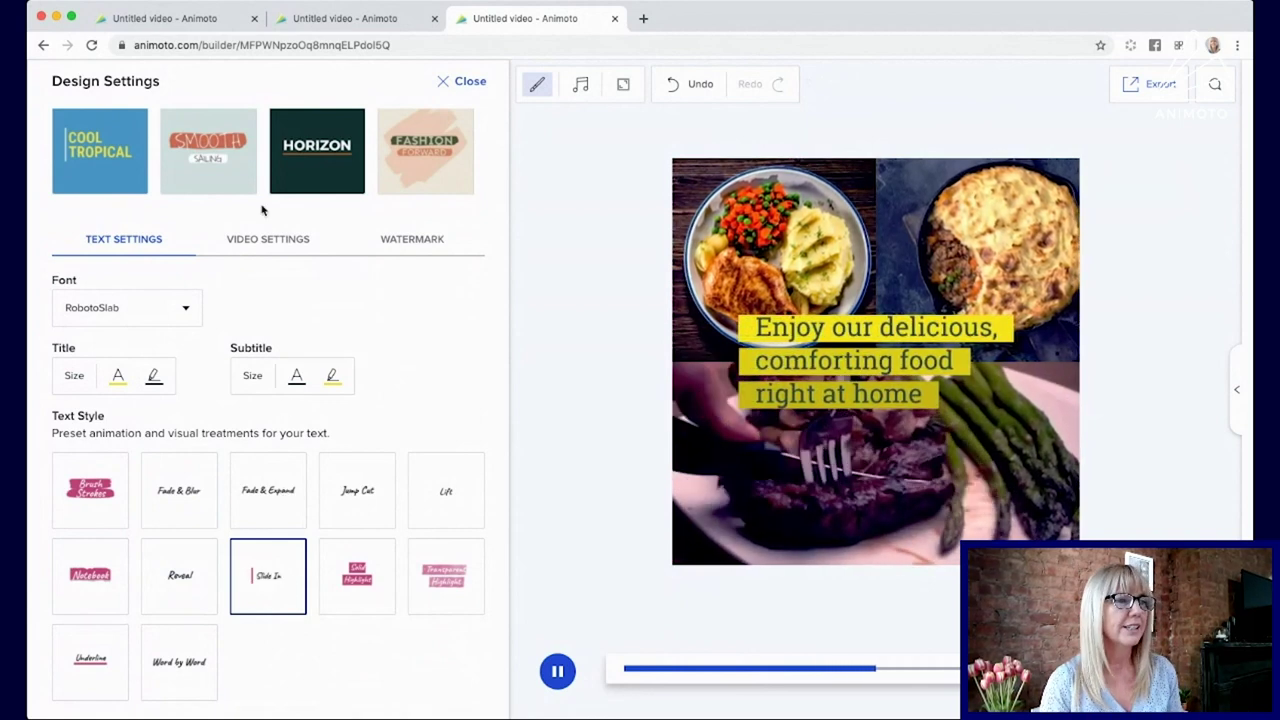
Step: In Video Settings, remove the Cool filter, preview B&W, then settle on no filter
click(268, 242)
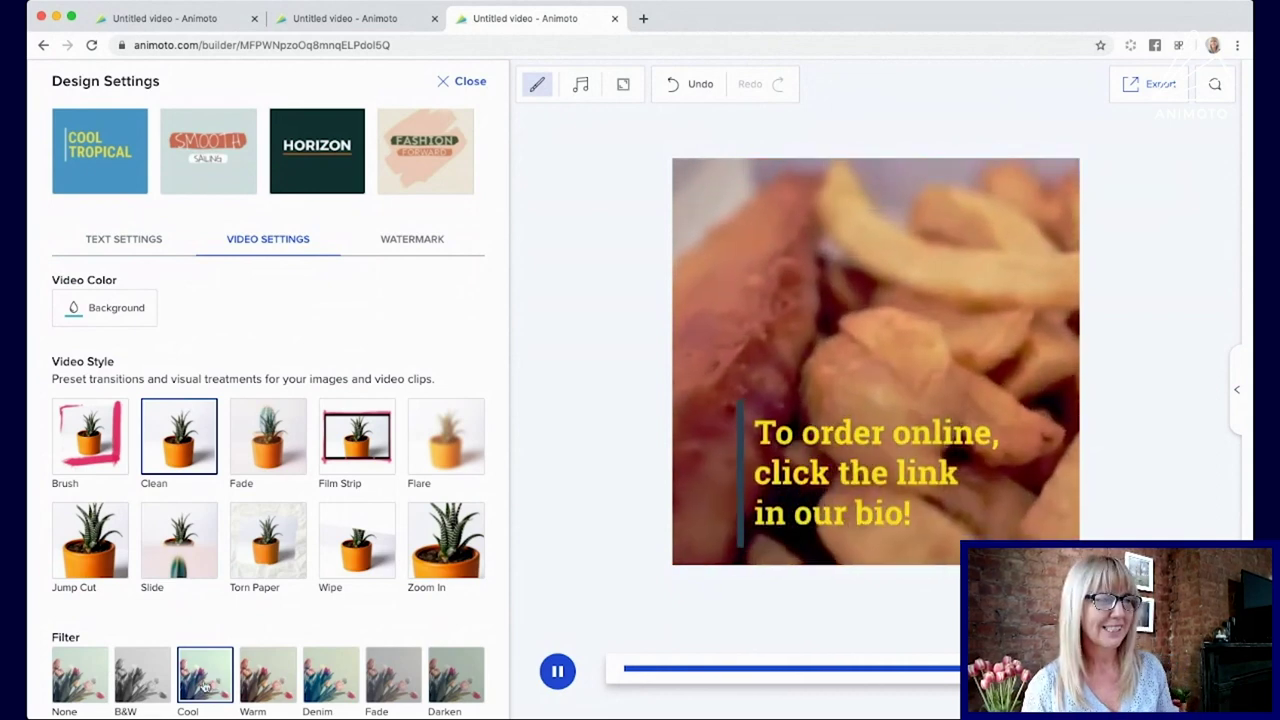
click(70, 684)
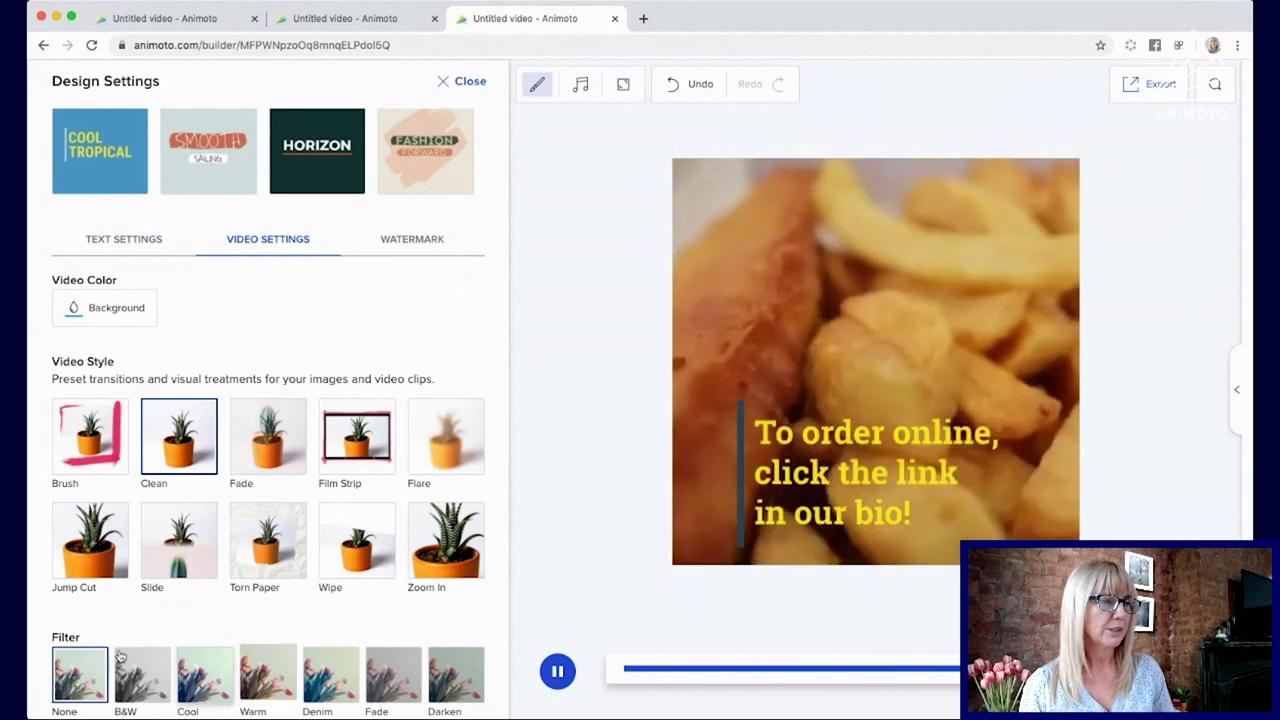
click(119, 678)
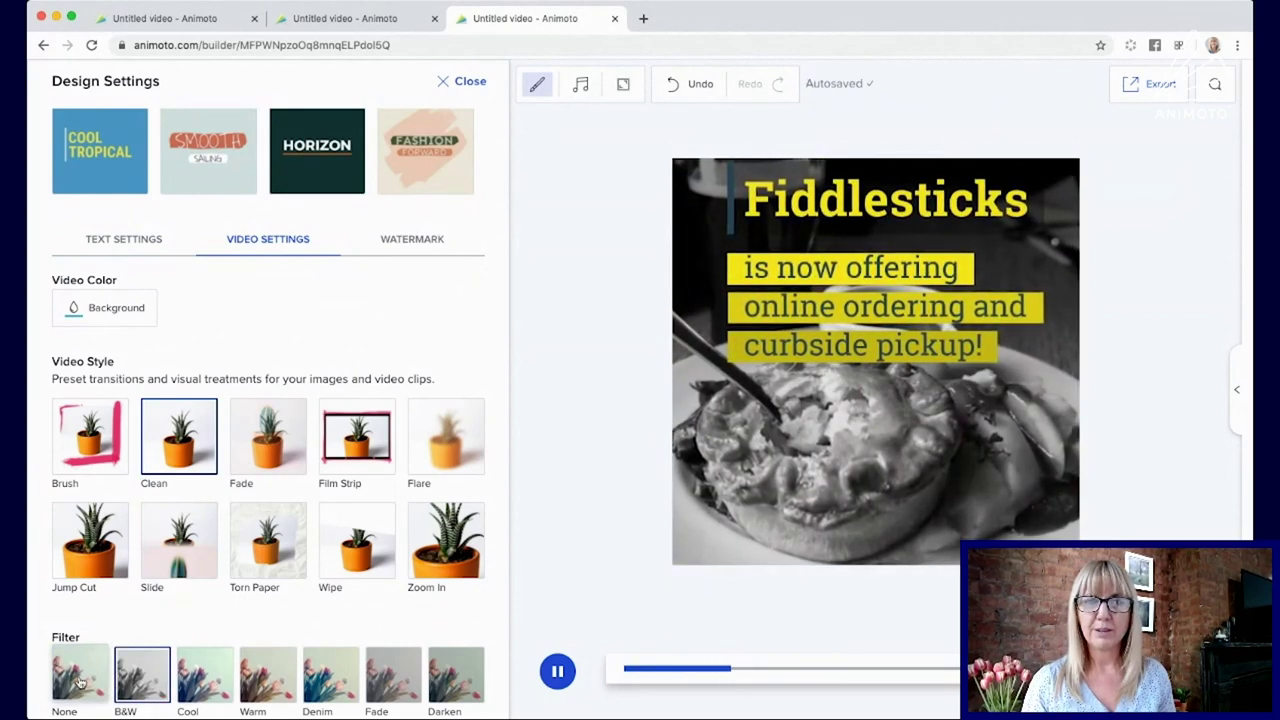
click(76, 680)
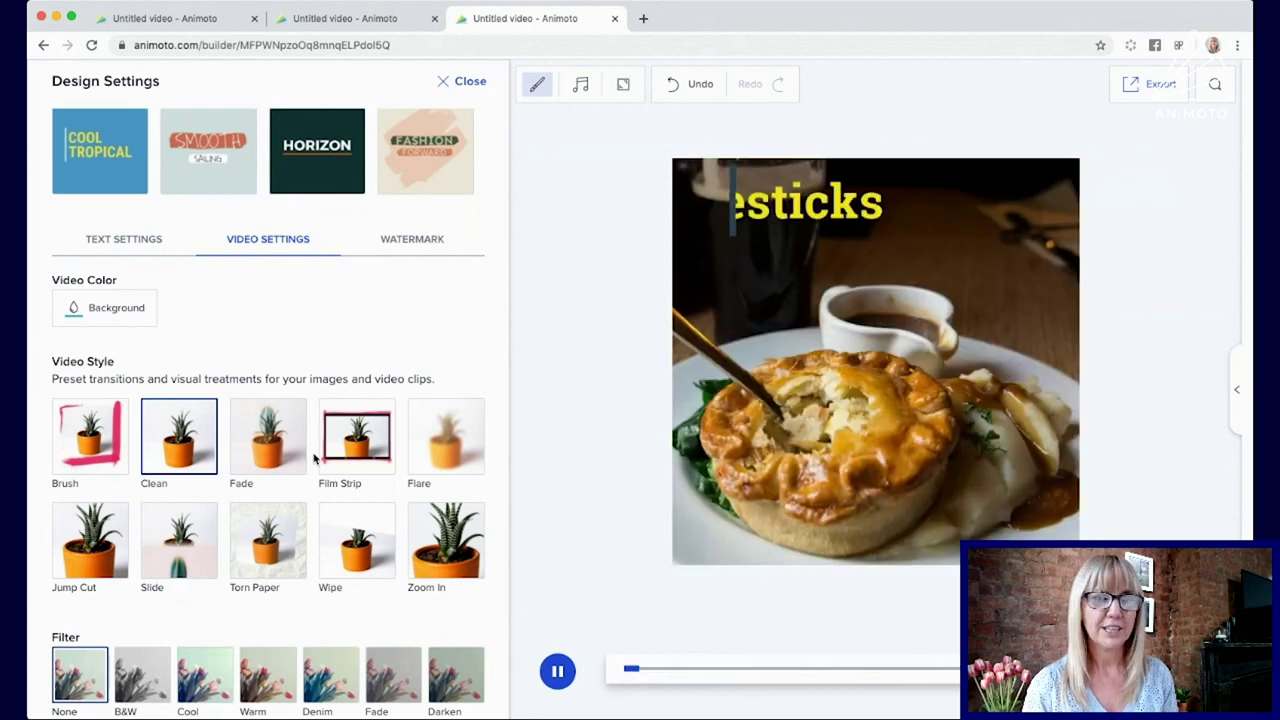
Step: Try the Brush video style and set the video background to dark slate
click(100, 432)
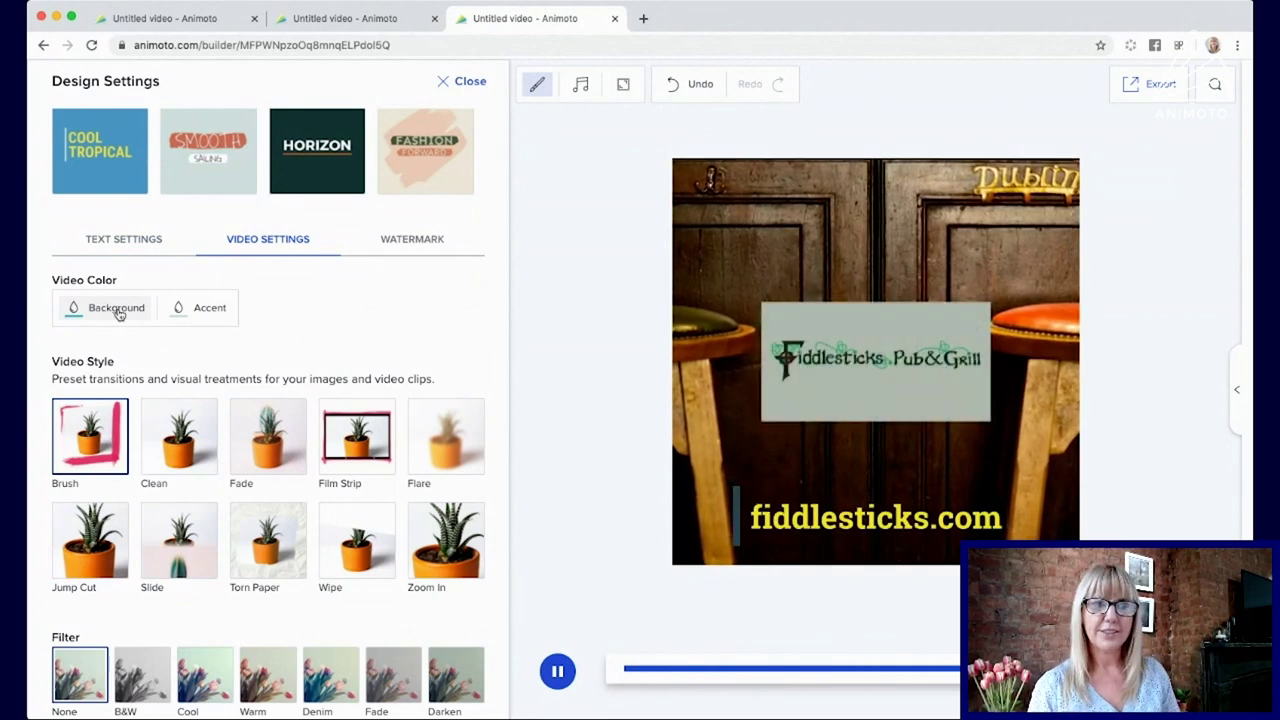
click(116, 310)
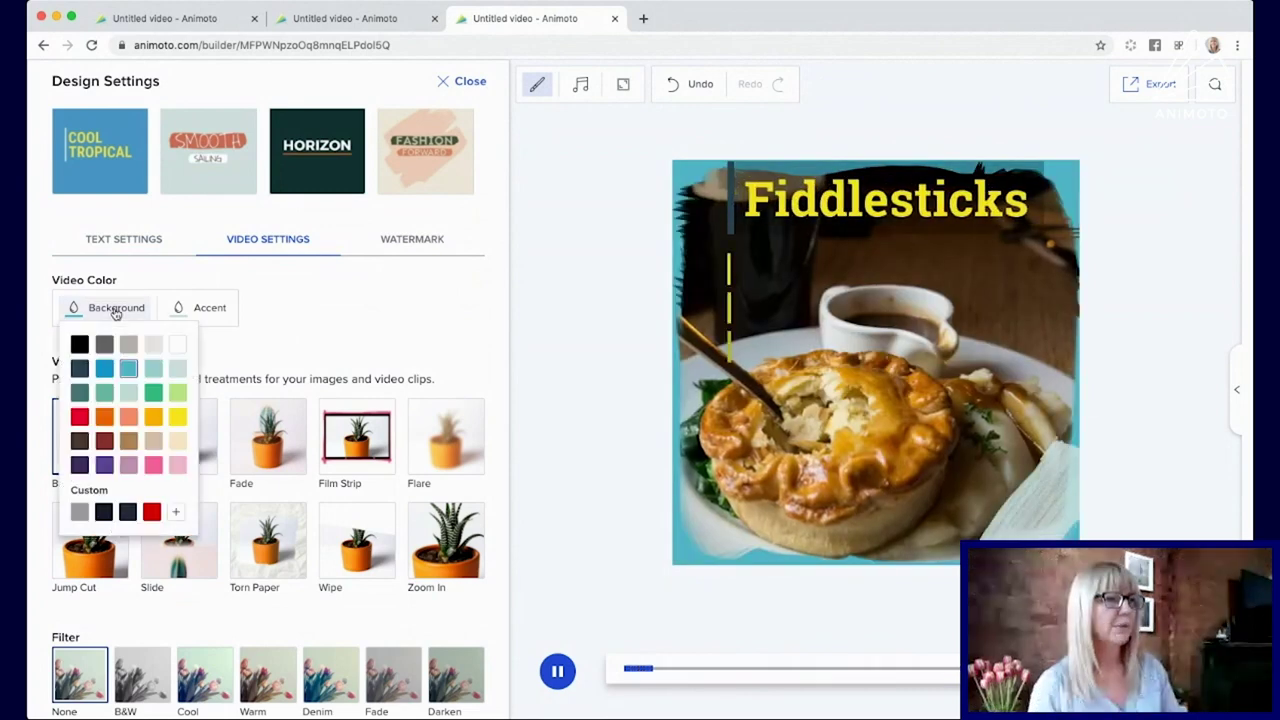
click(80, 372)
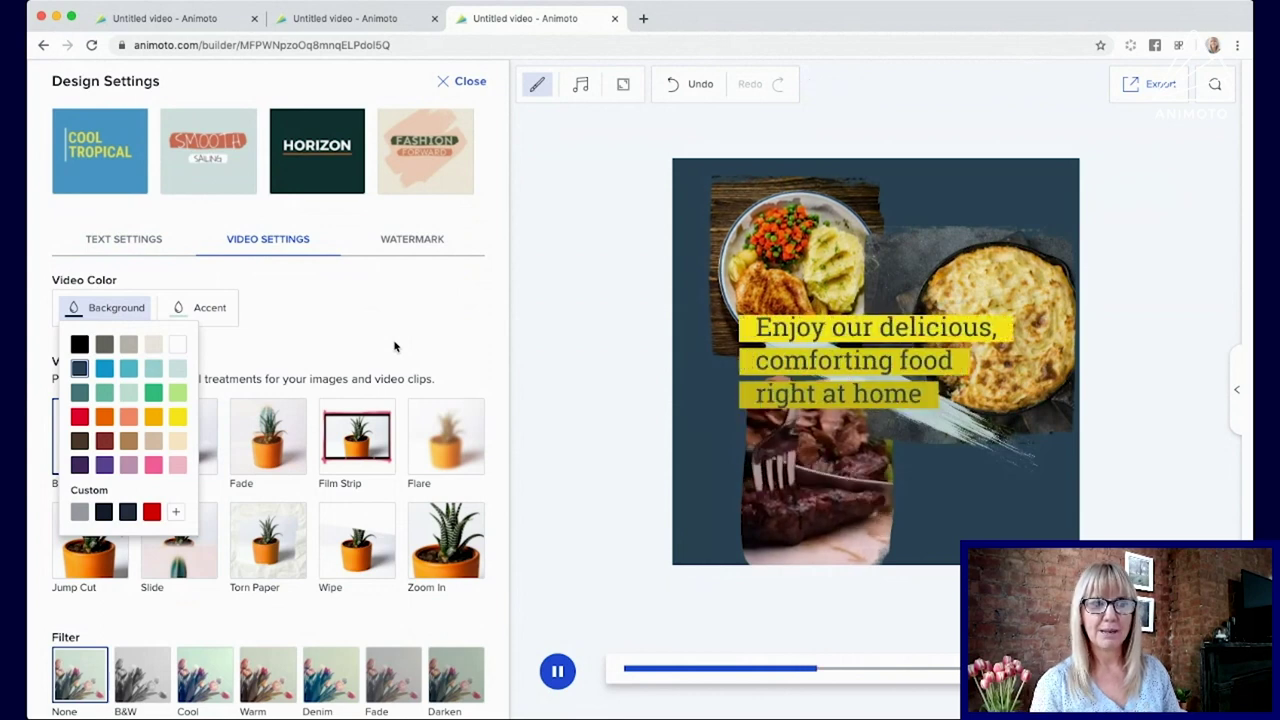
scroll(394, 346, down, 1)
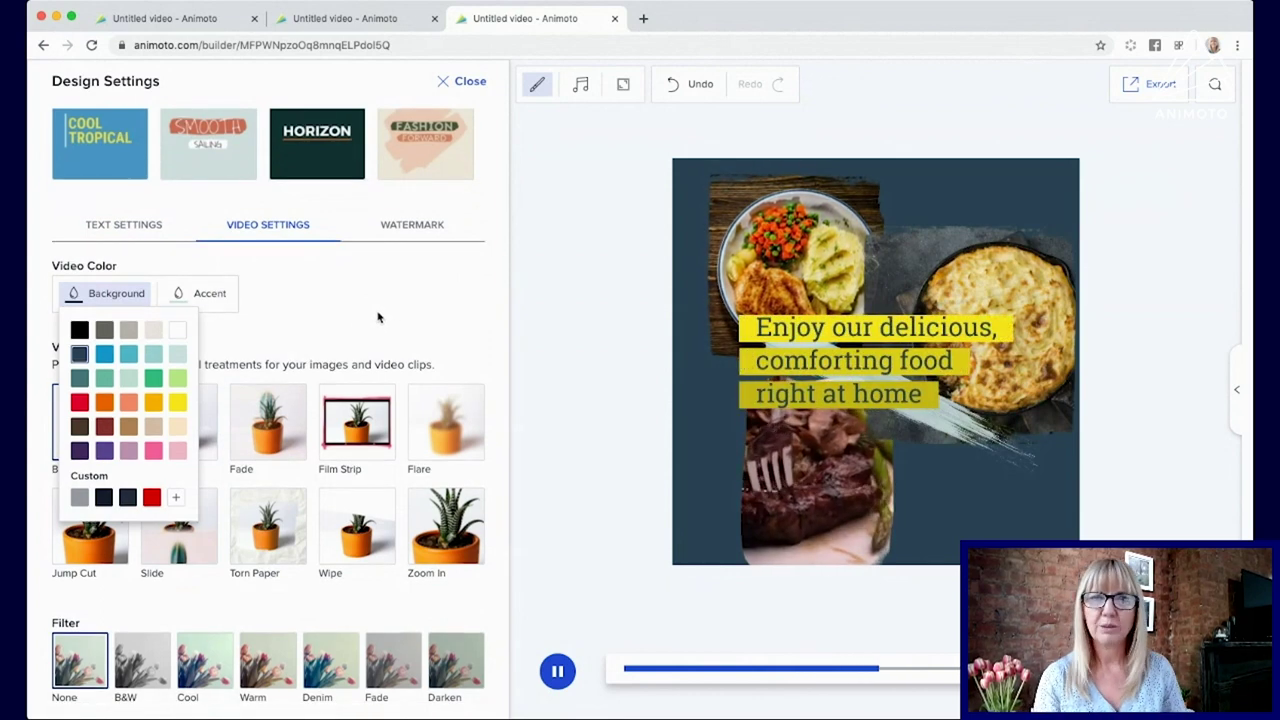
click(378, 317)
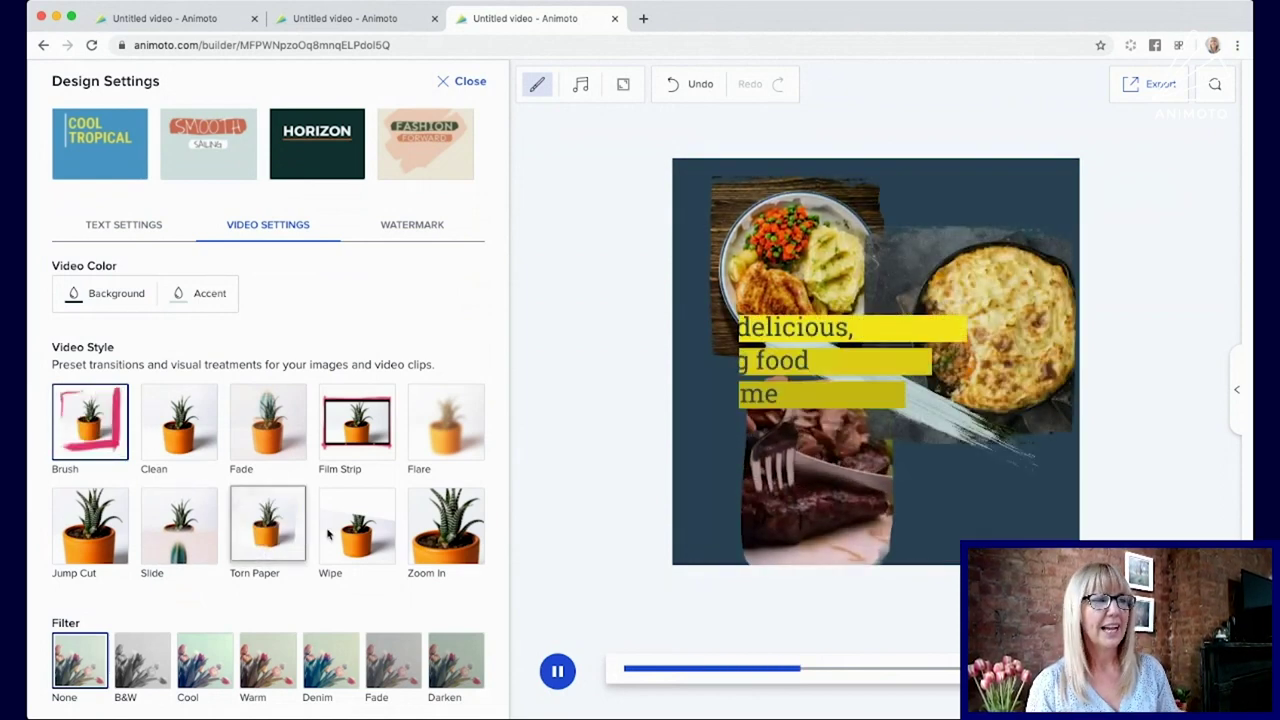
Step: Try the Zoom In and Film Strip video styles, then return to Clean
click(460, 522)
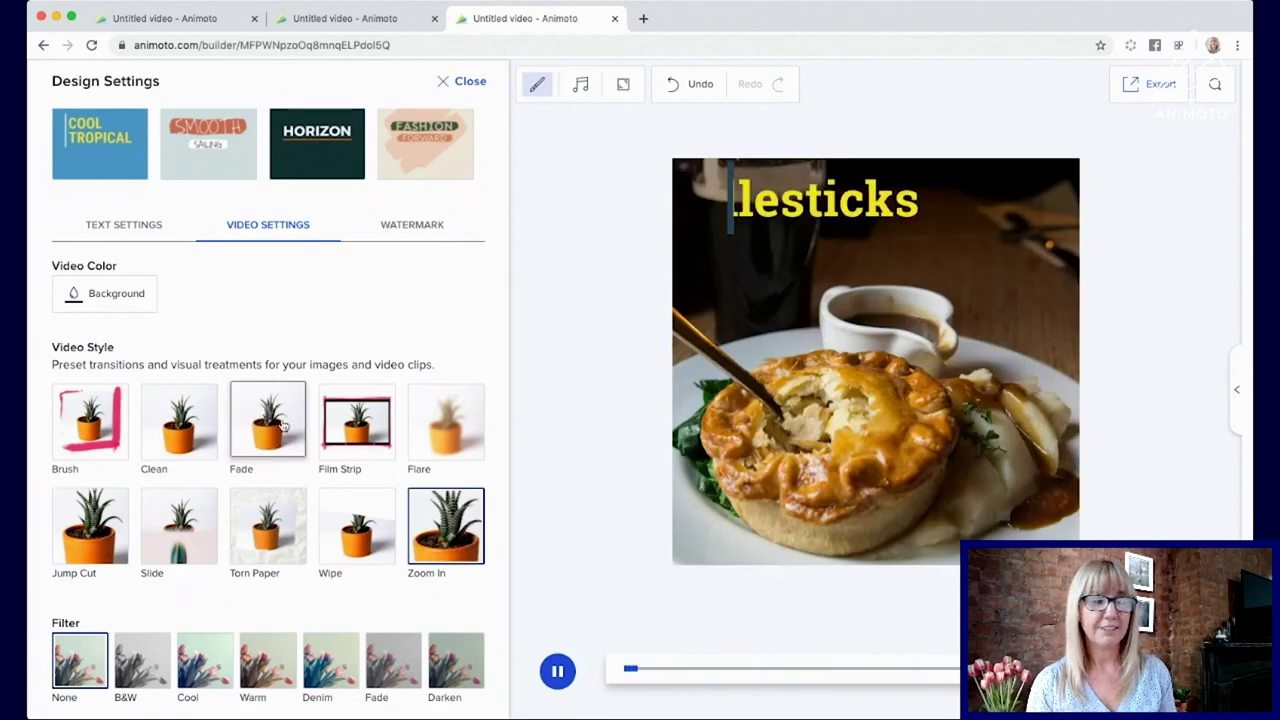
click(355, 425)
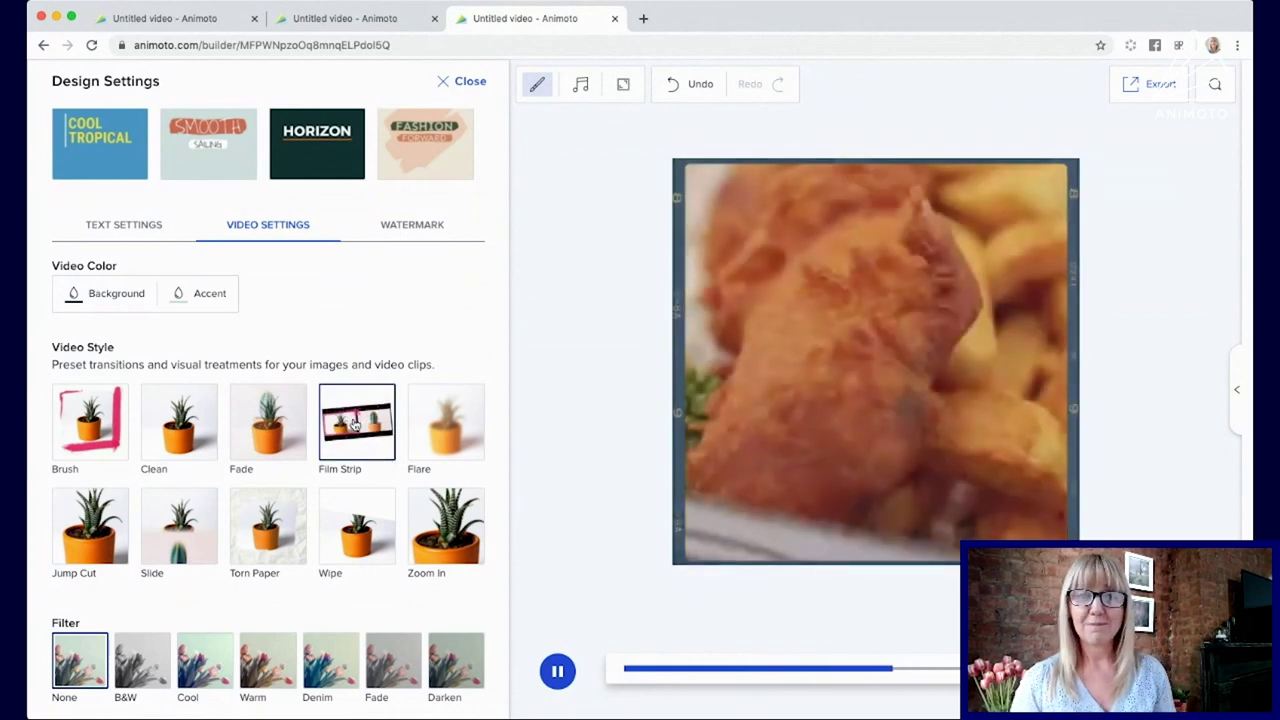
click(166, 416)
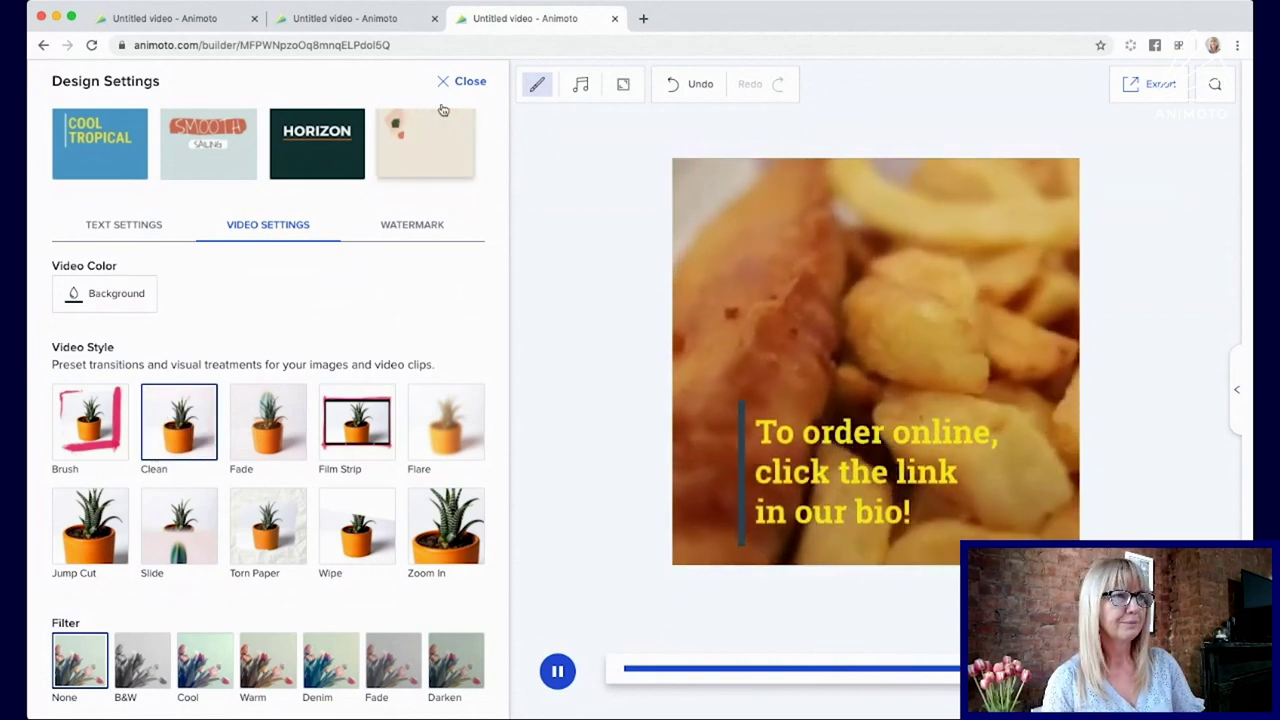
Step: Upload a logo image as the video watermark
click(417, 228)
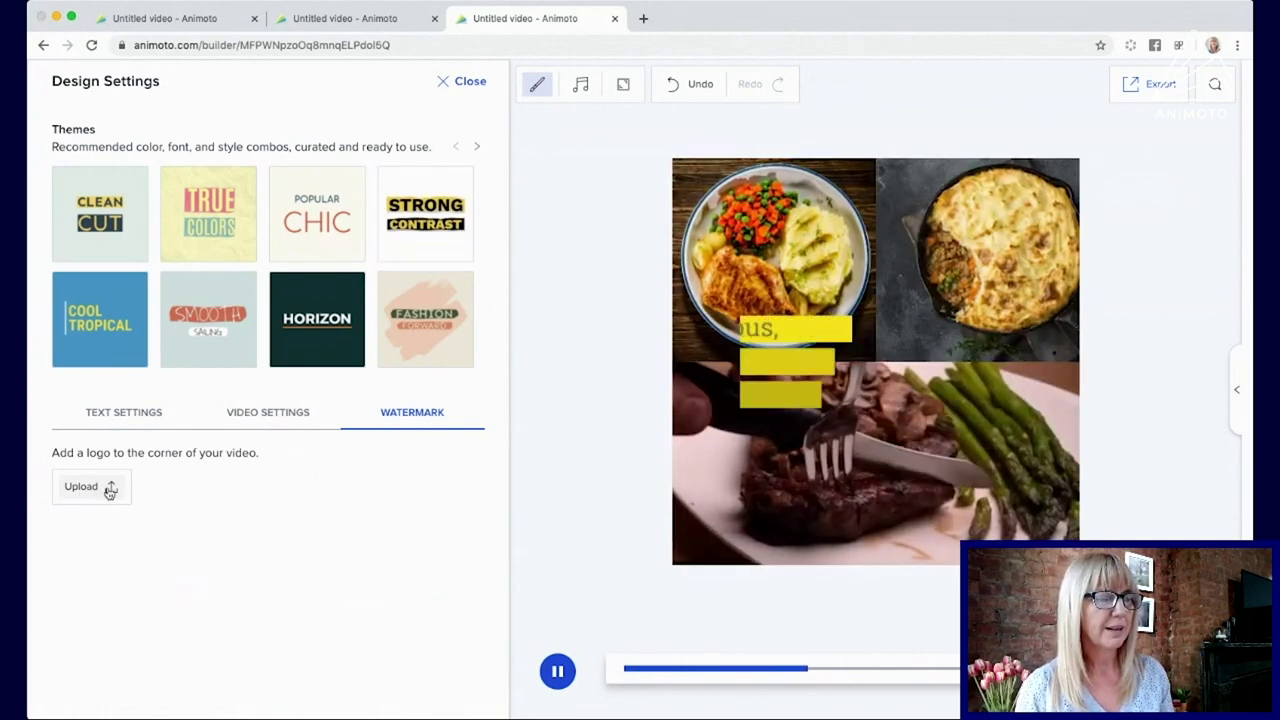
click(110, 490)
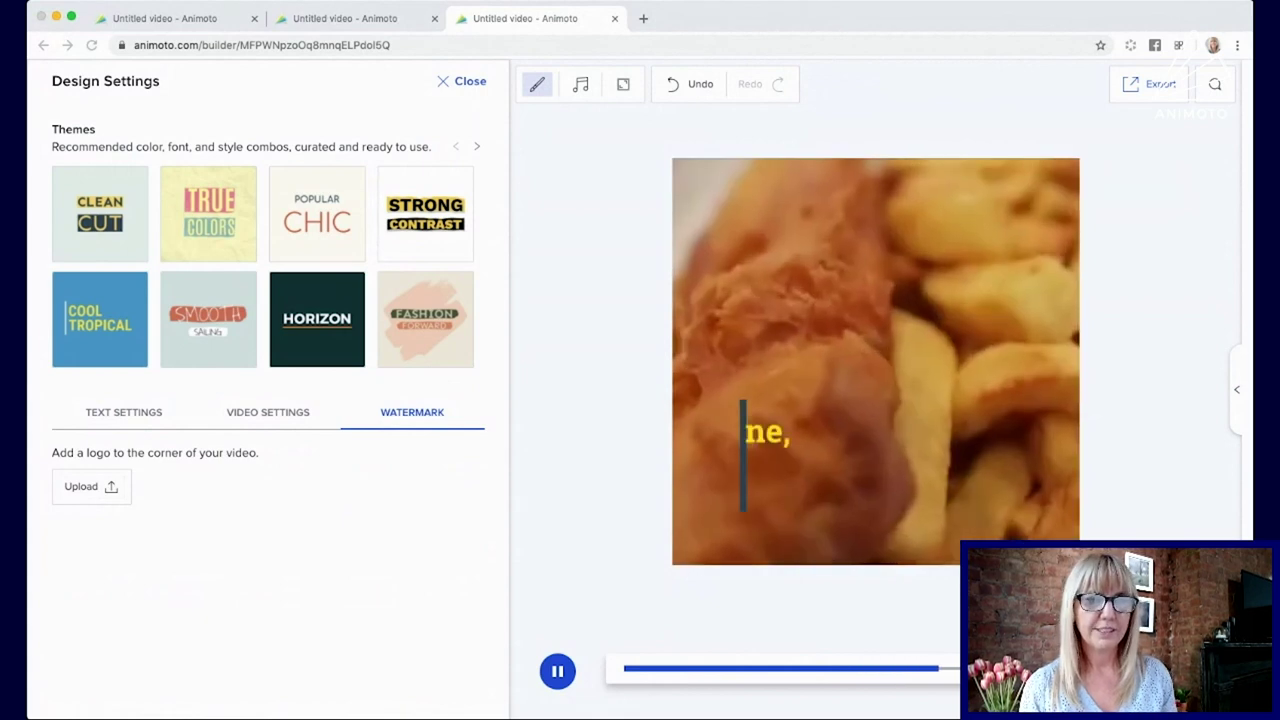
key(Return)
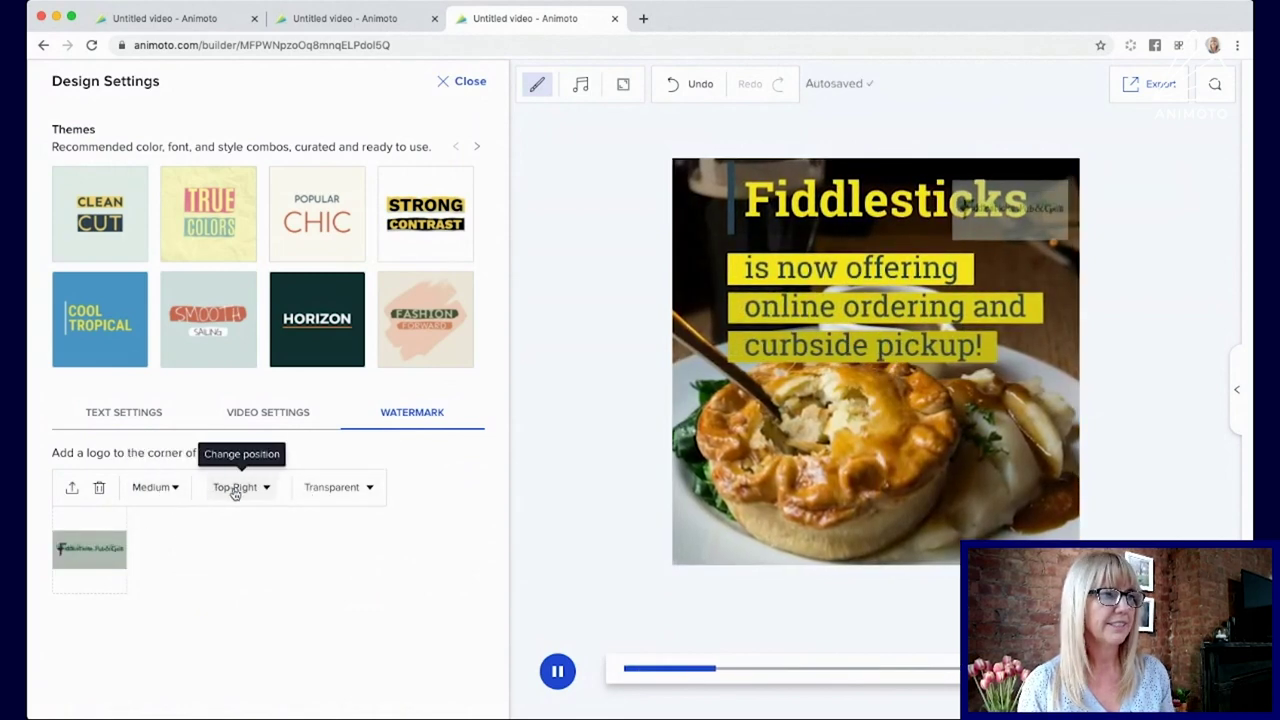
Step: Set the watermark to bottom-right, small and transparent, then delete the logo
click(230, 488)
click(266, 570)
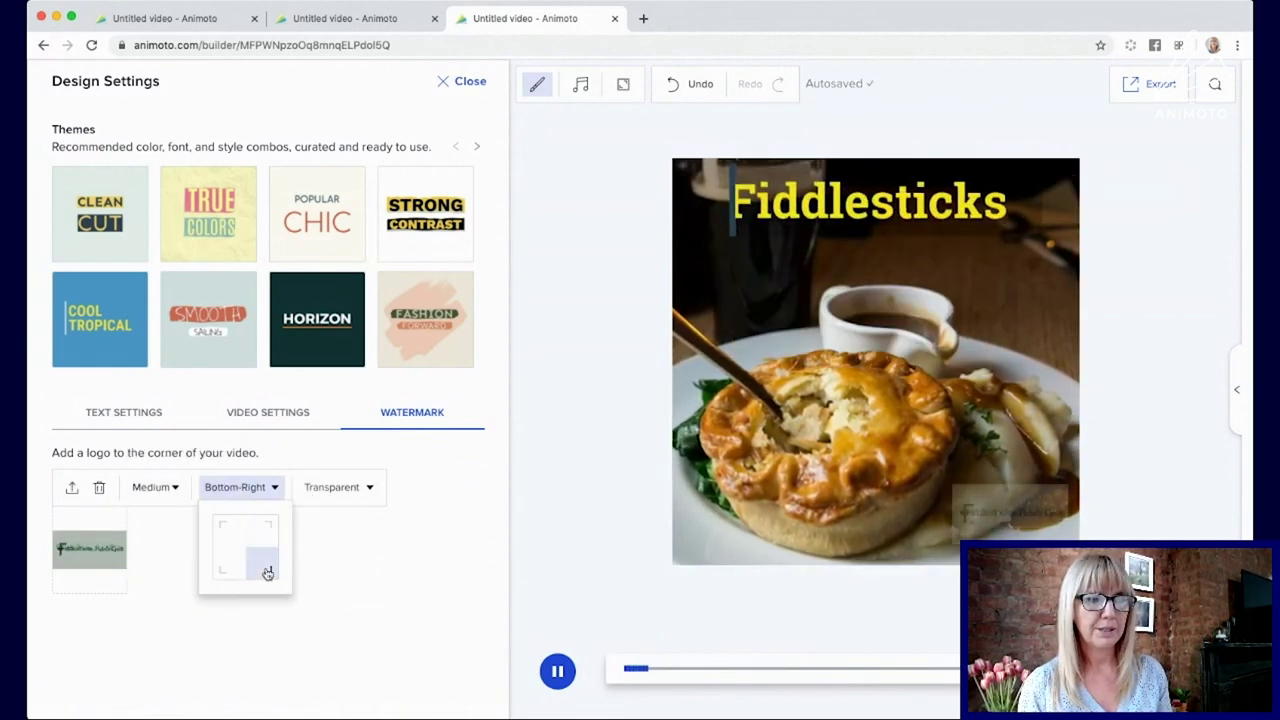
click(160, 488)
click(160, 518)
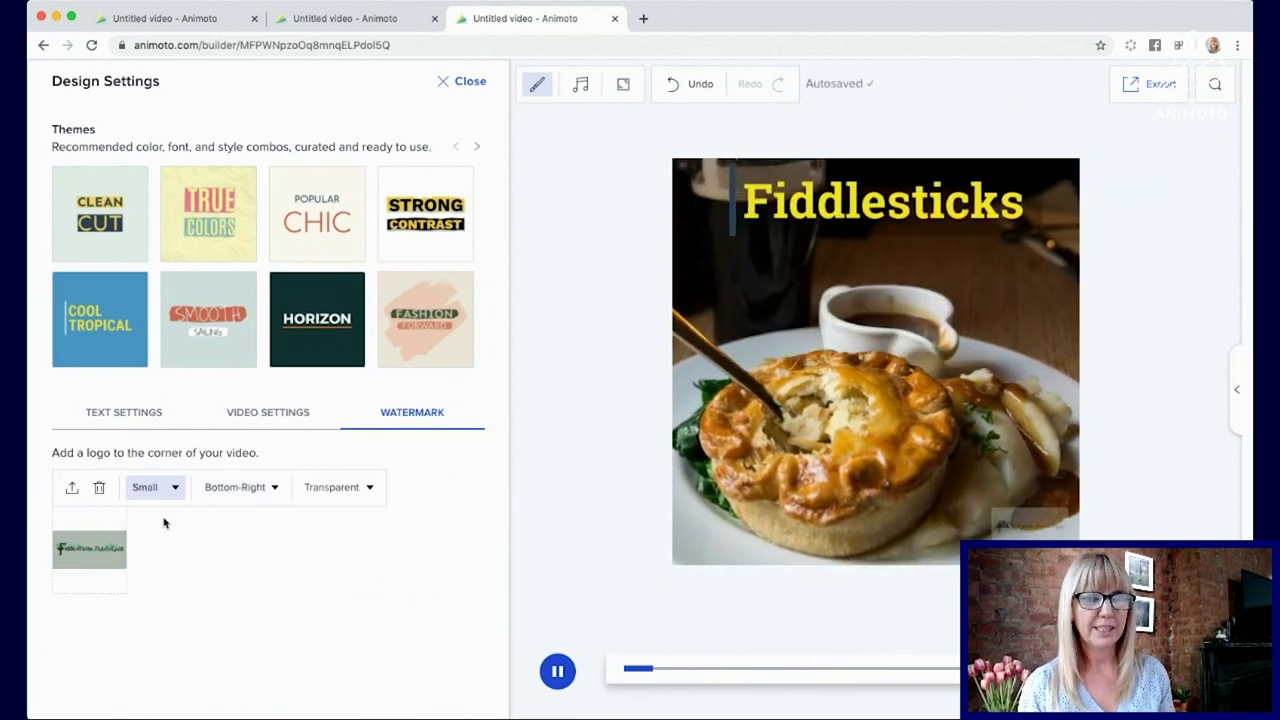
click(322, 490)
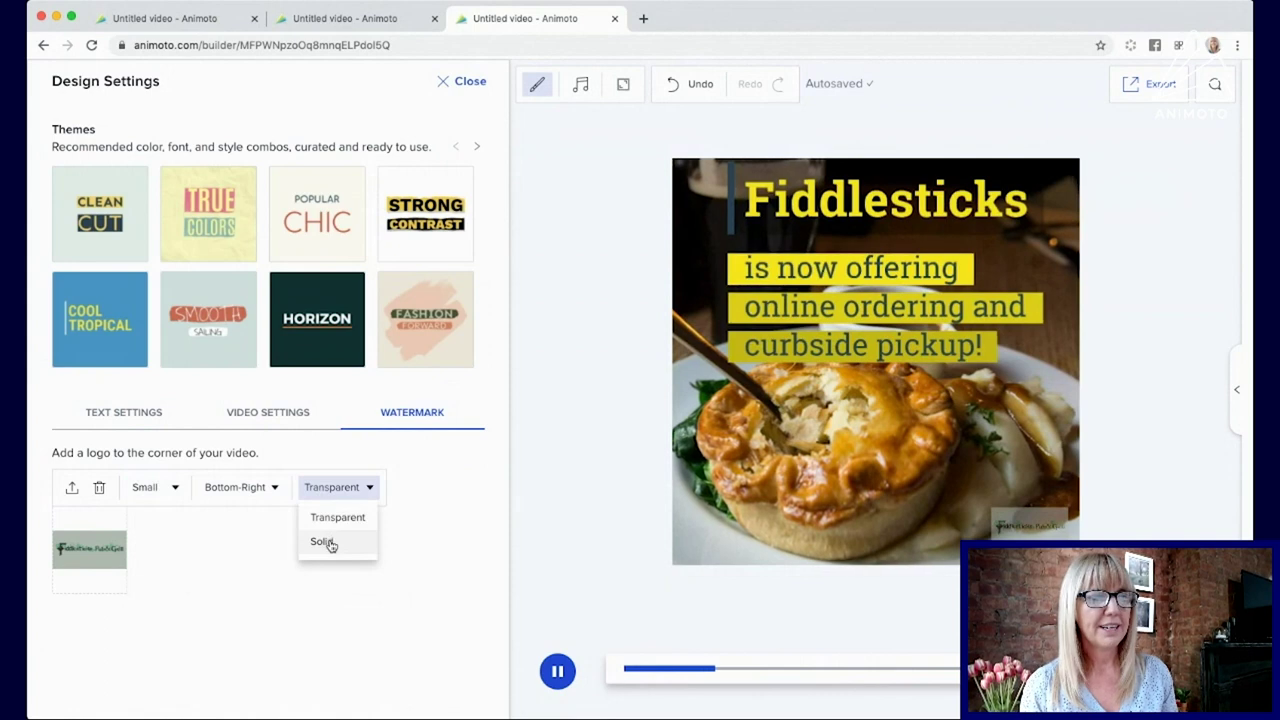
click(322, 541)
click(346, 489)
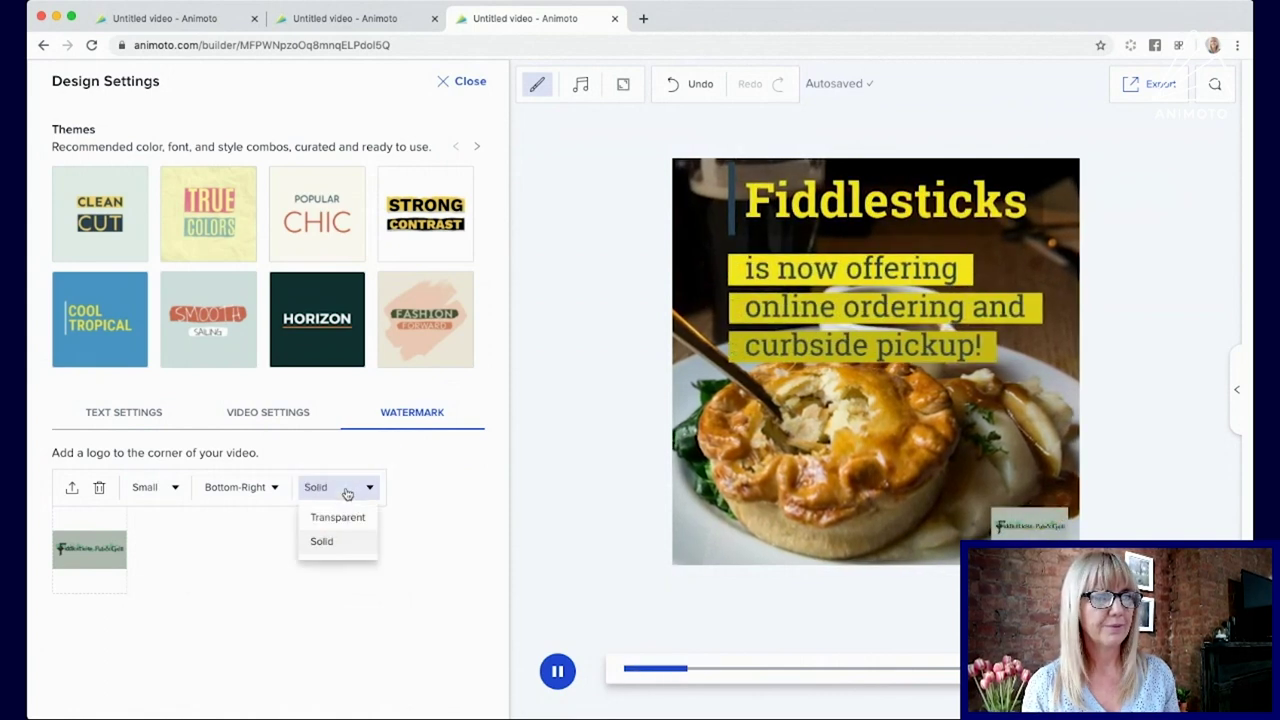
click(342, 527)
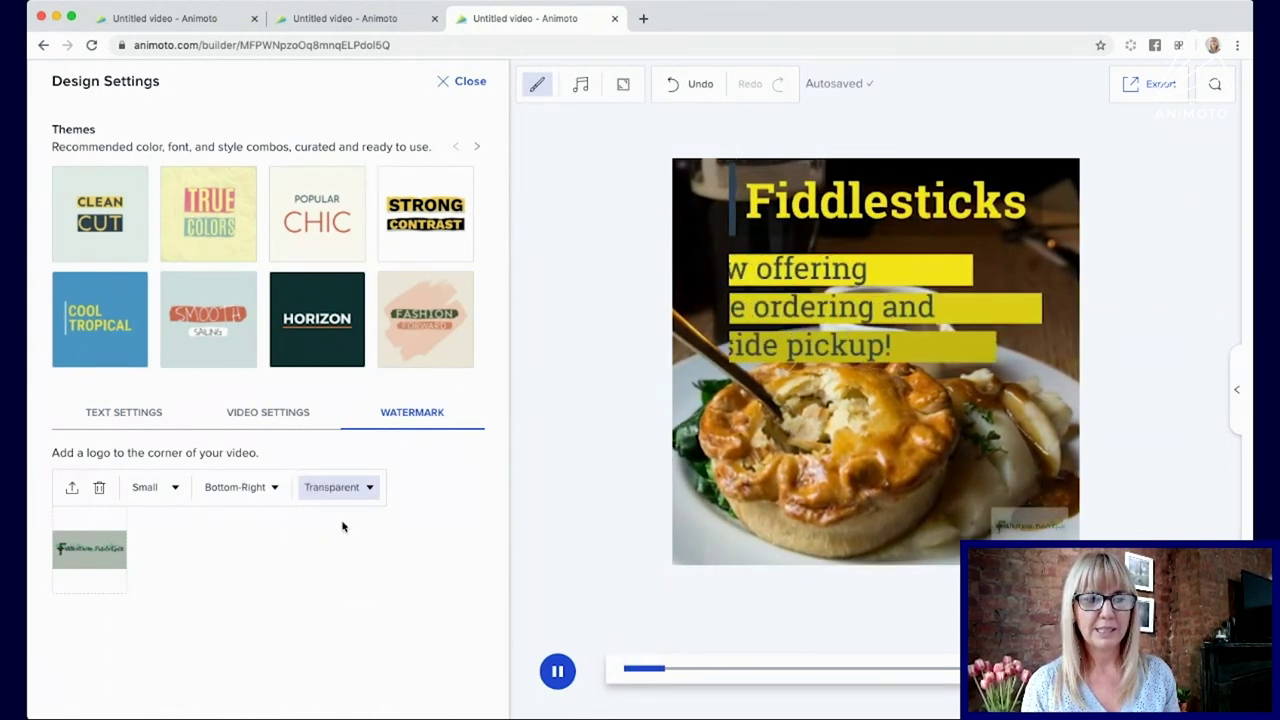
click(99, 487)
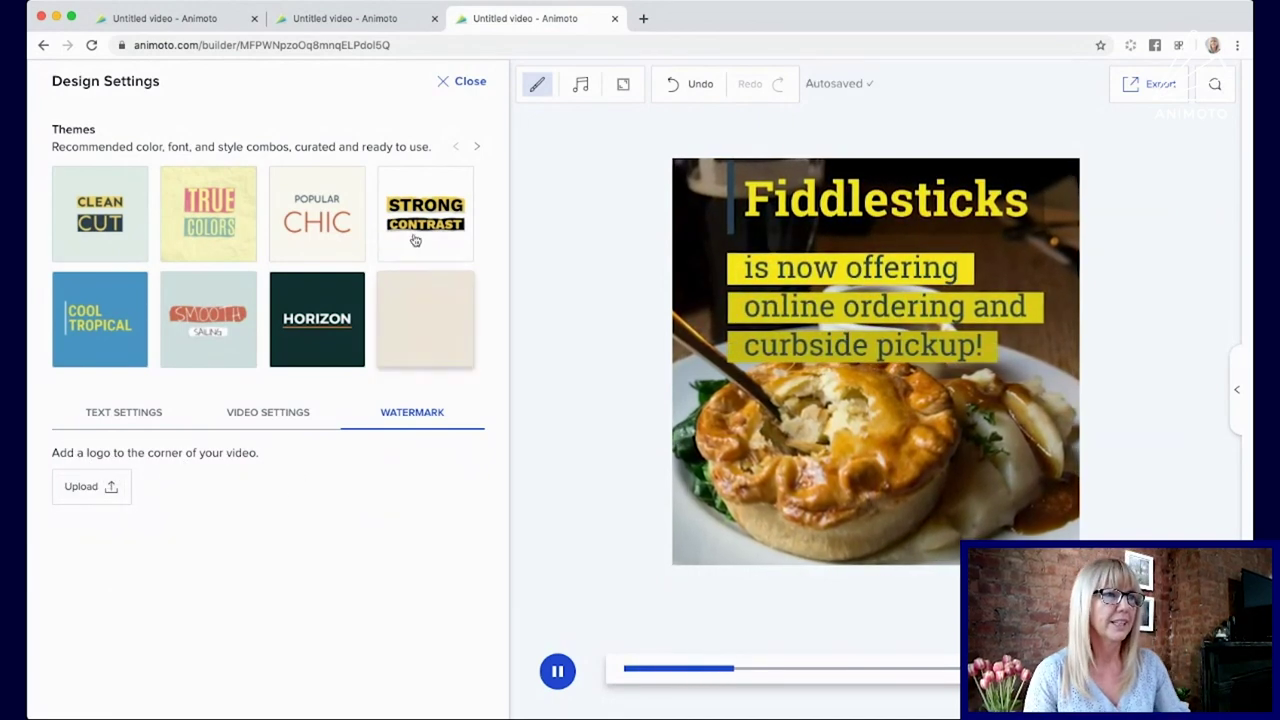
Step: Leave design settings and make the first scene's body text slightly smaller
click(462, 85)
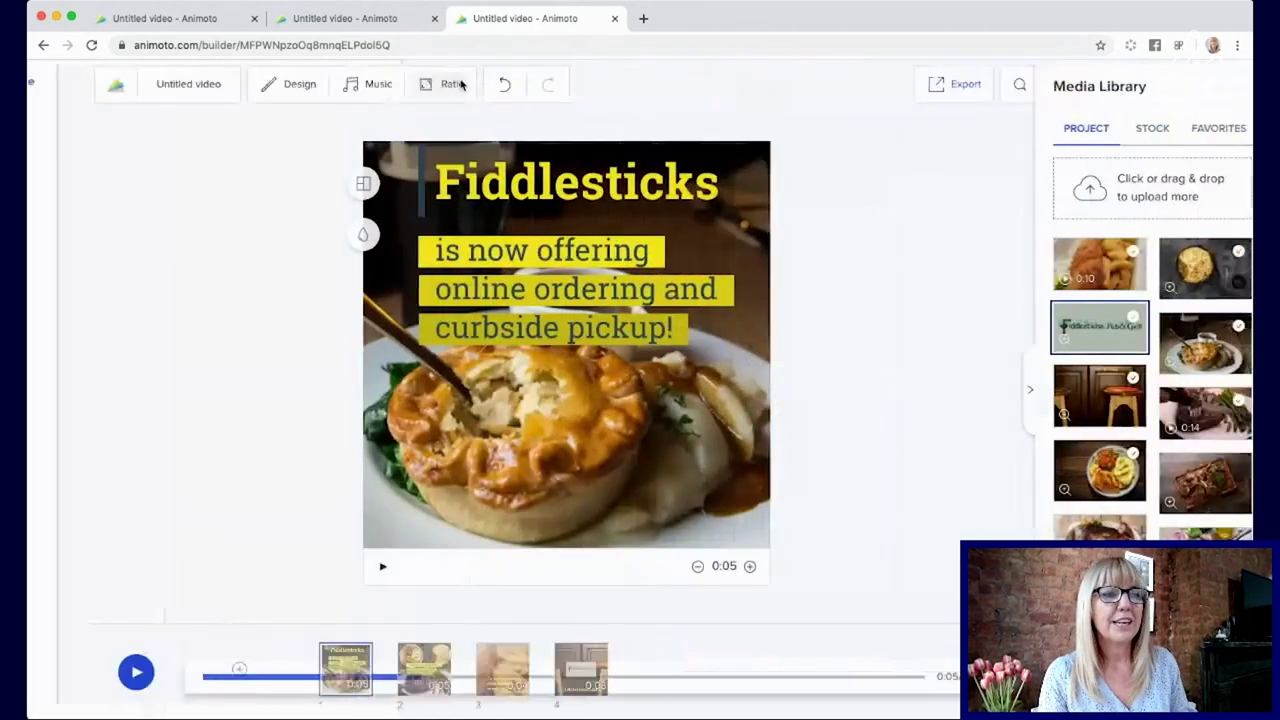
click(505, 290)
click(418, 365)
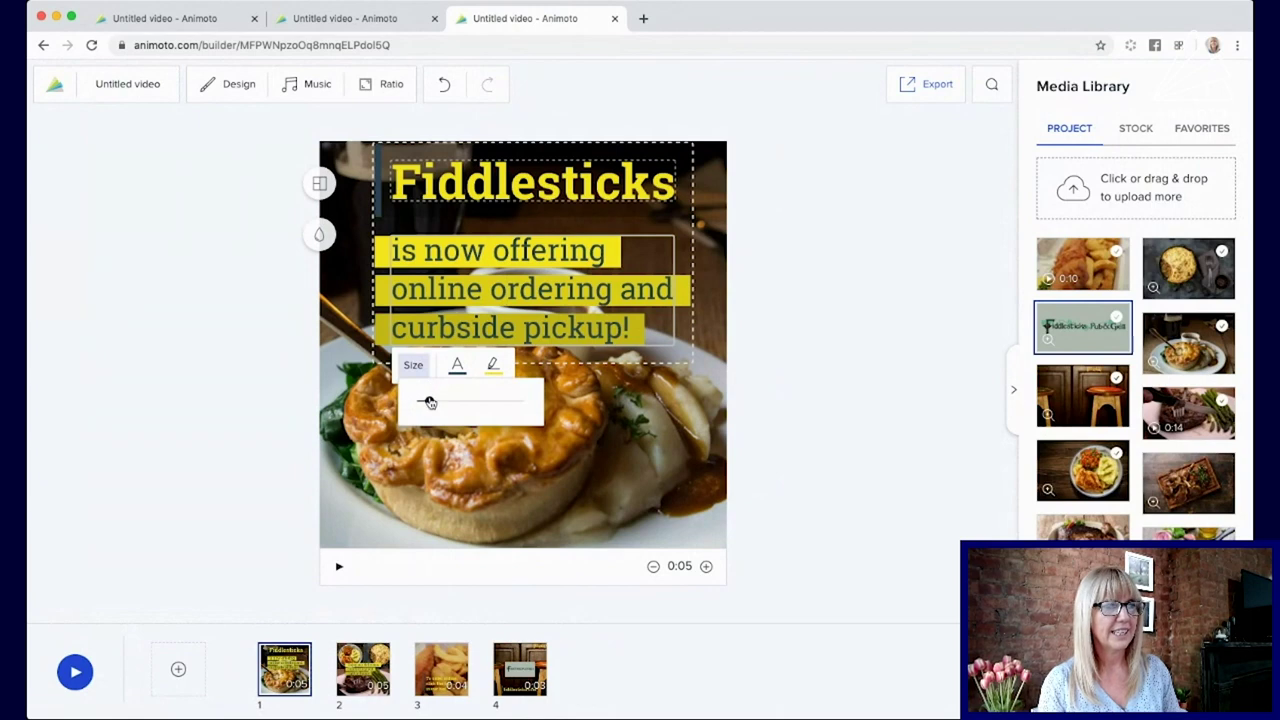
drag(428, 401, 426, 400)
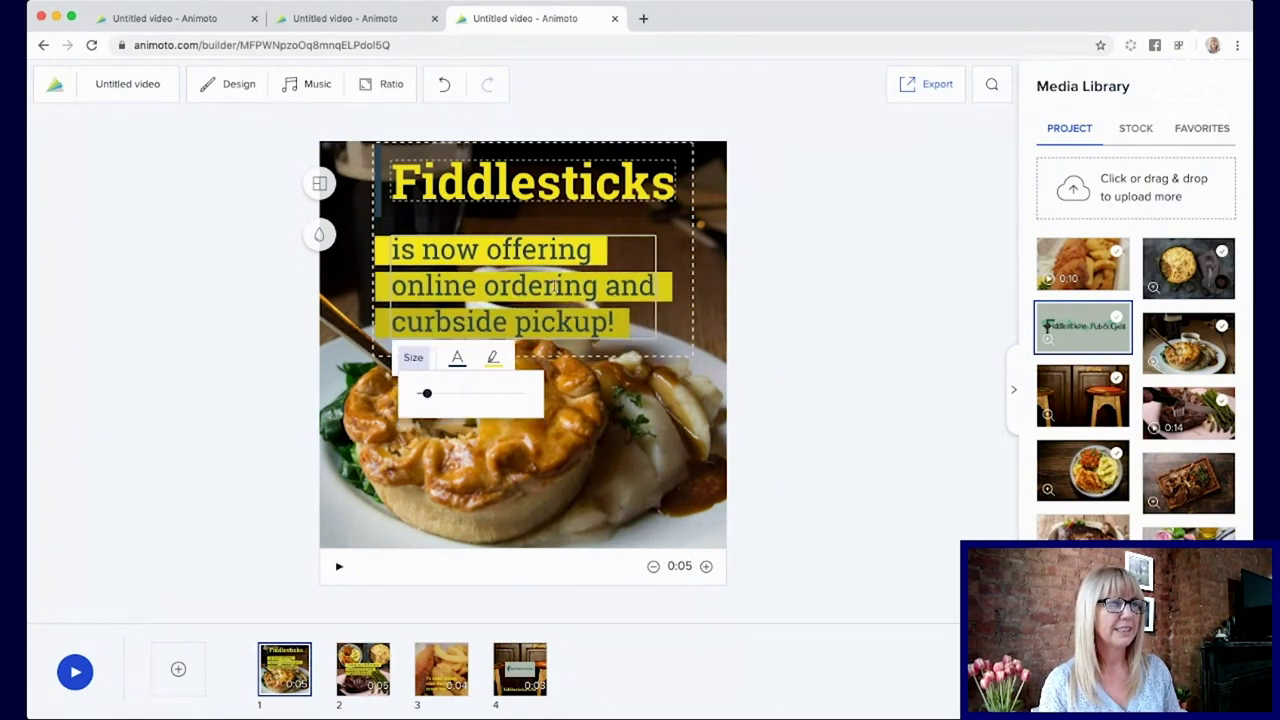
Step: Shift scene 2's 'Enjoy our delicious' headline slightly left and increase its size
click(372, 665)
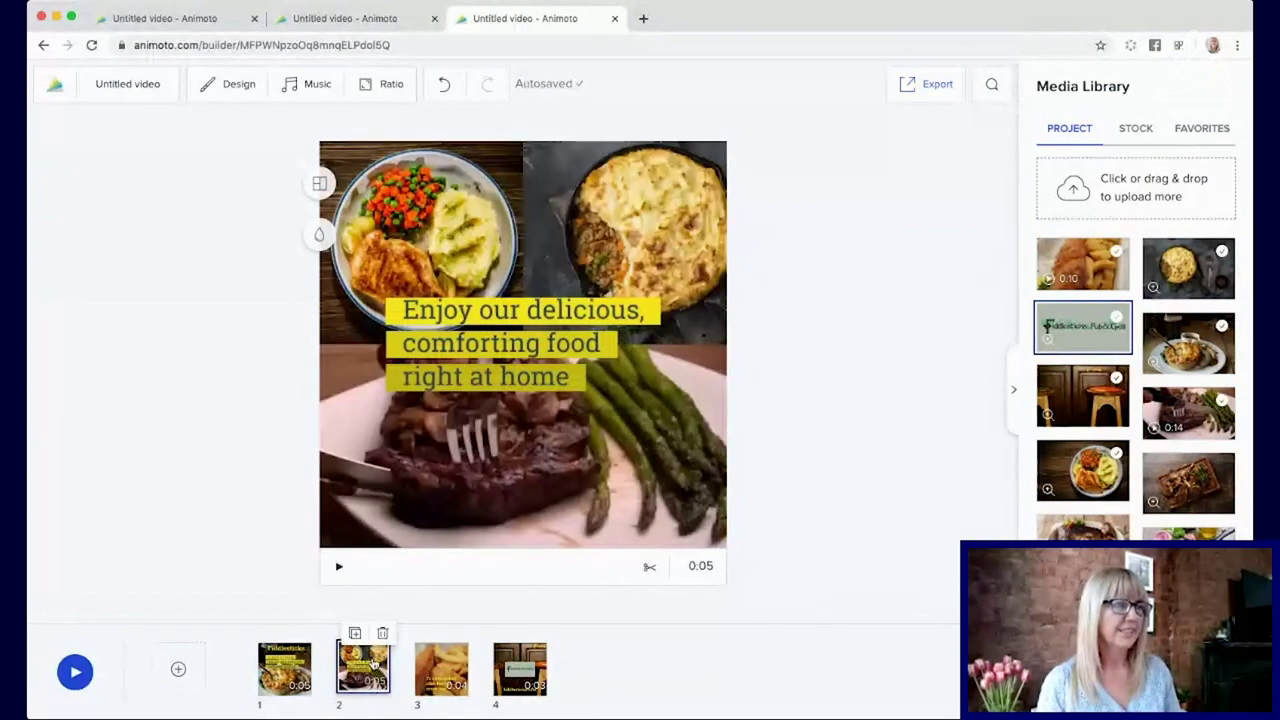
click(510, 343)
click(515, 292)
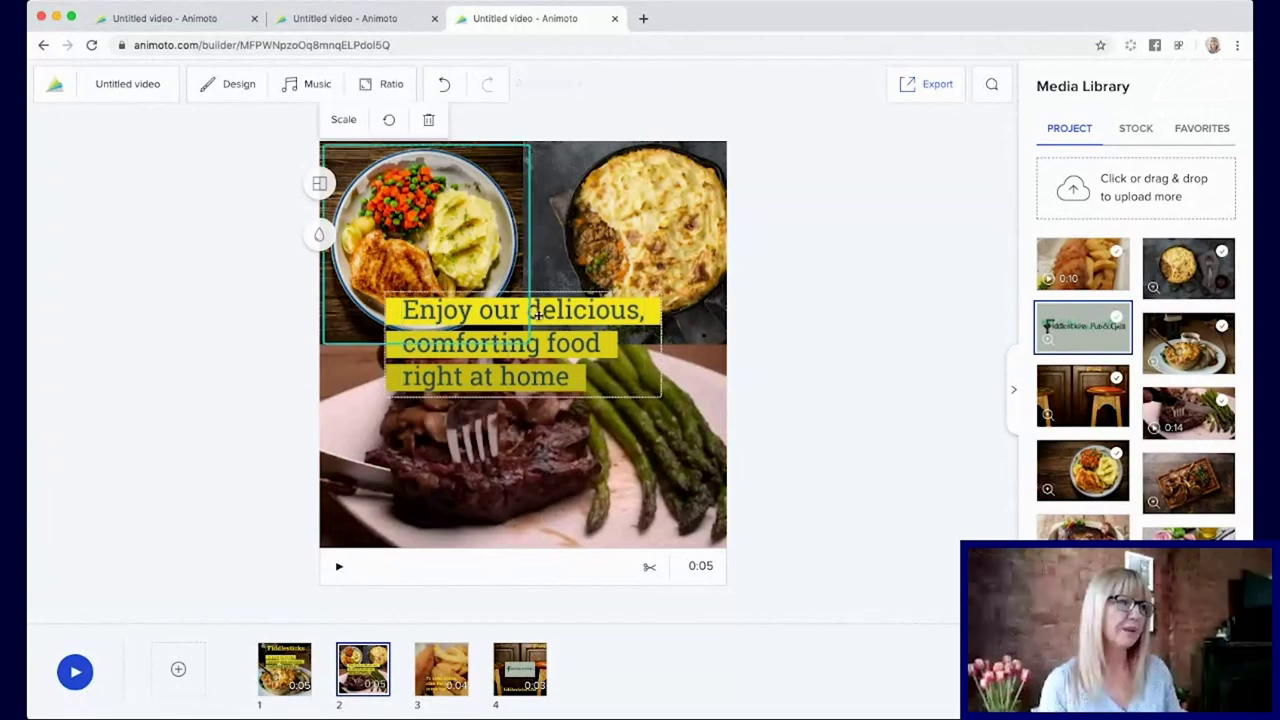
click(538, 315)
click(543, 256)
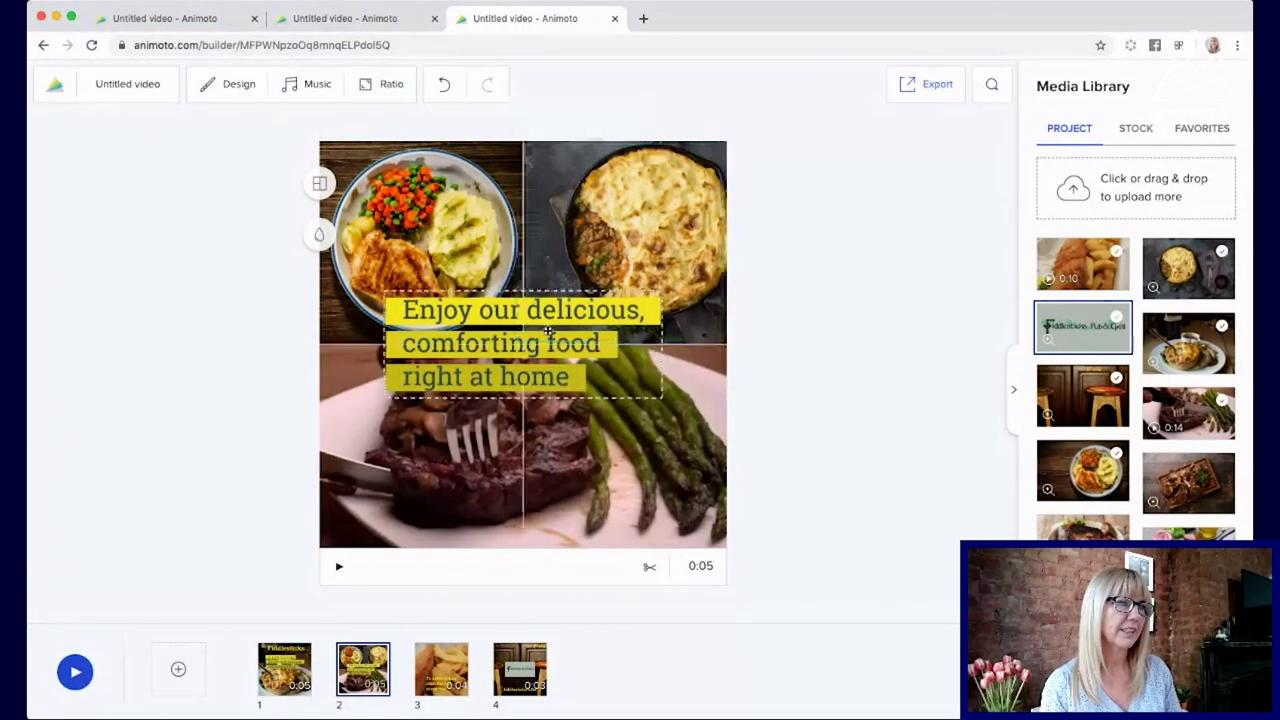
drag(569, 326, 500, 326)
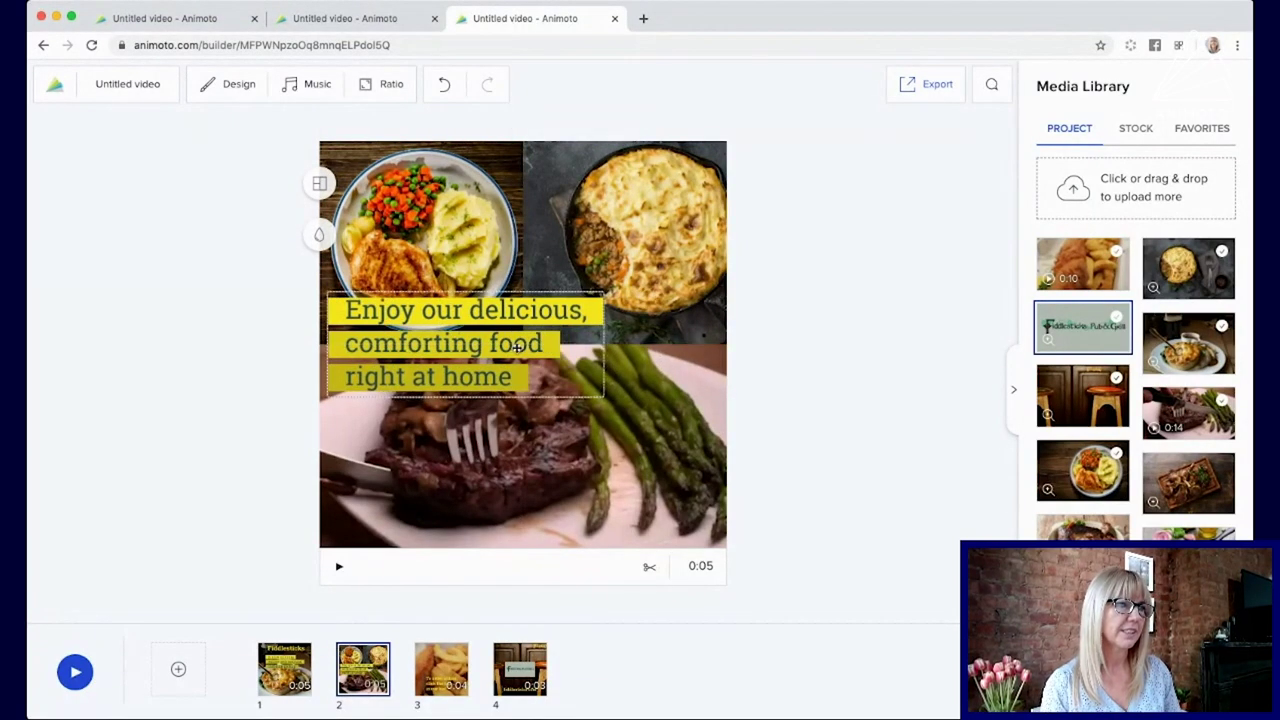
click(412, 313)
click(369, 414)
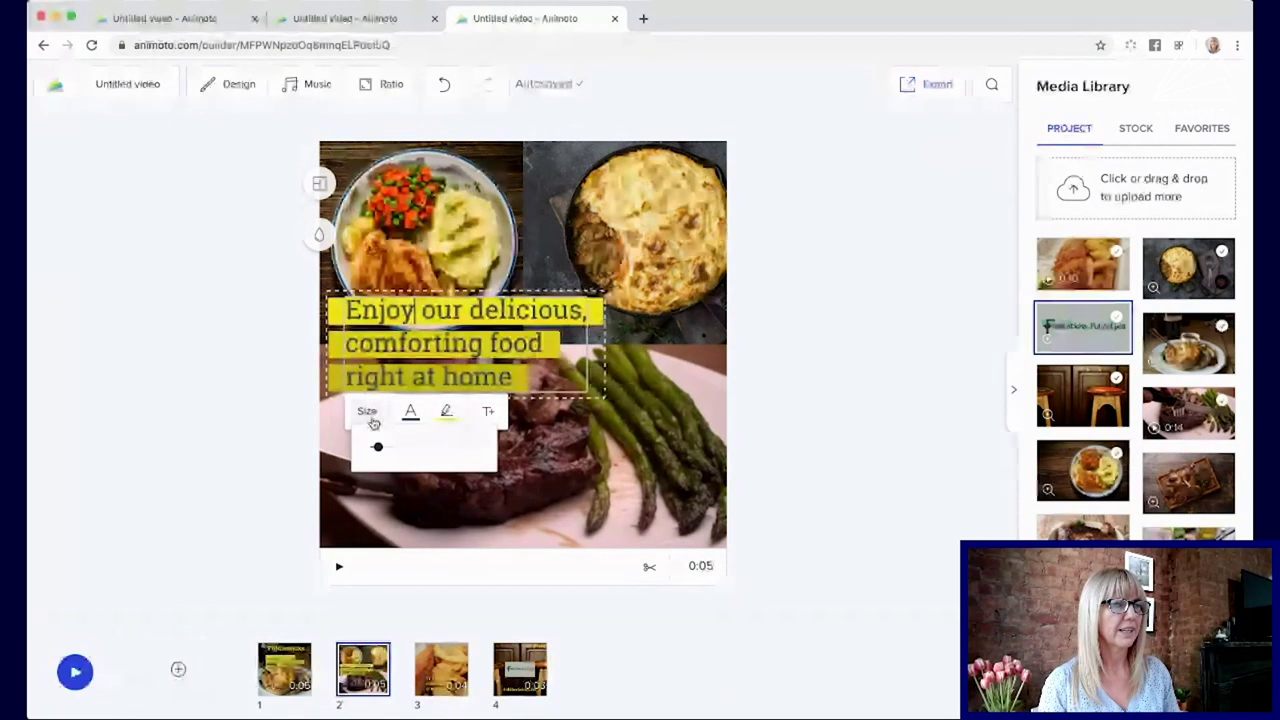
click(376, 448)
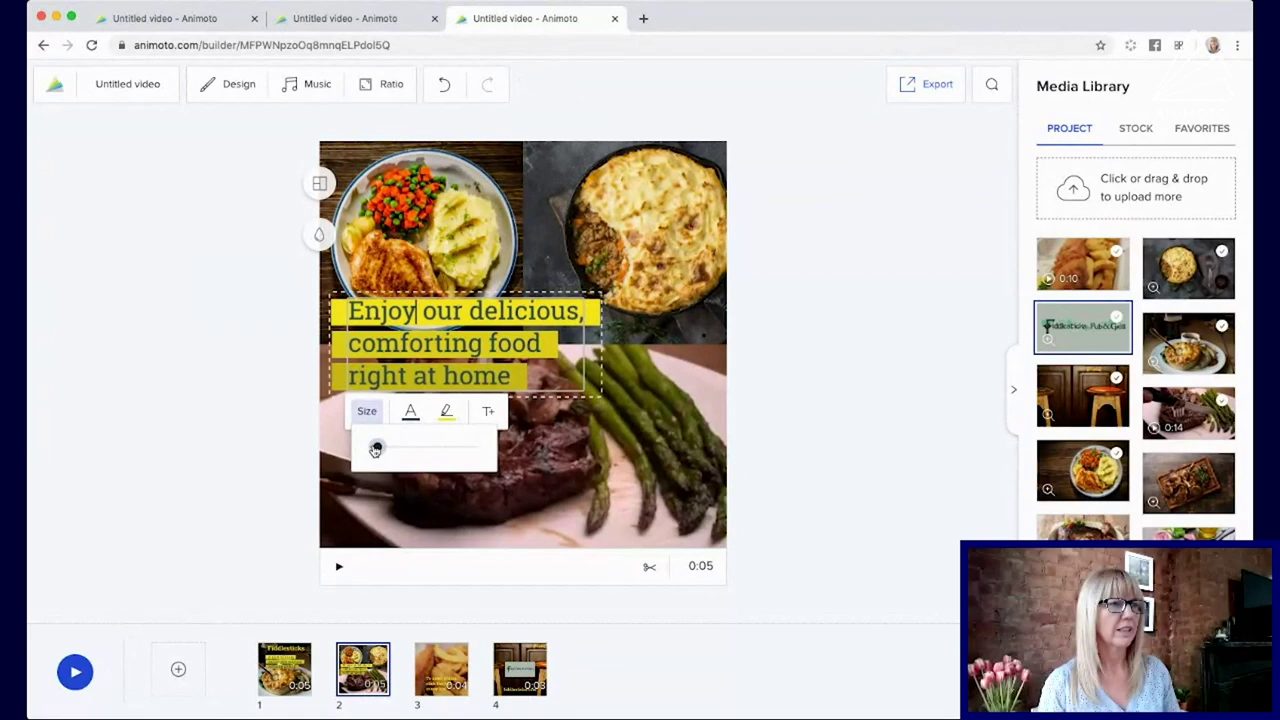
drag(376, 449, 377, 450)
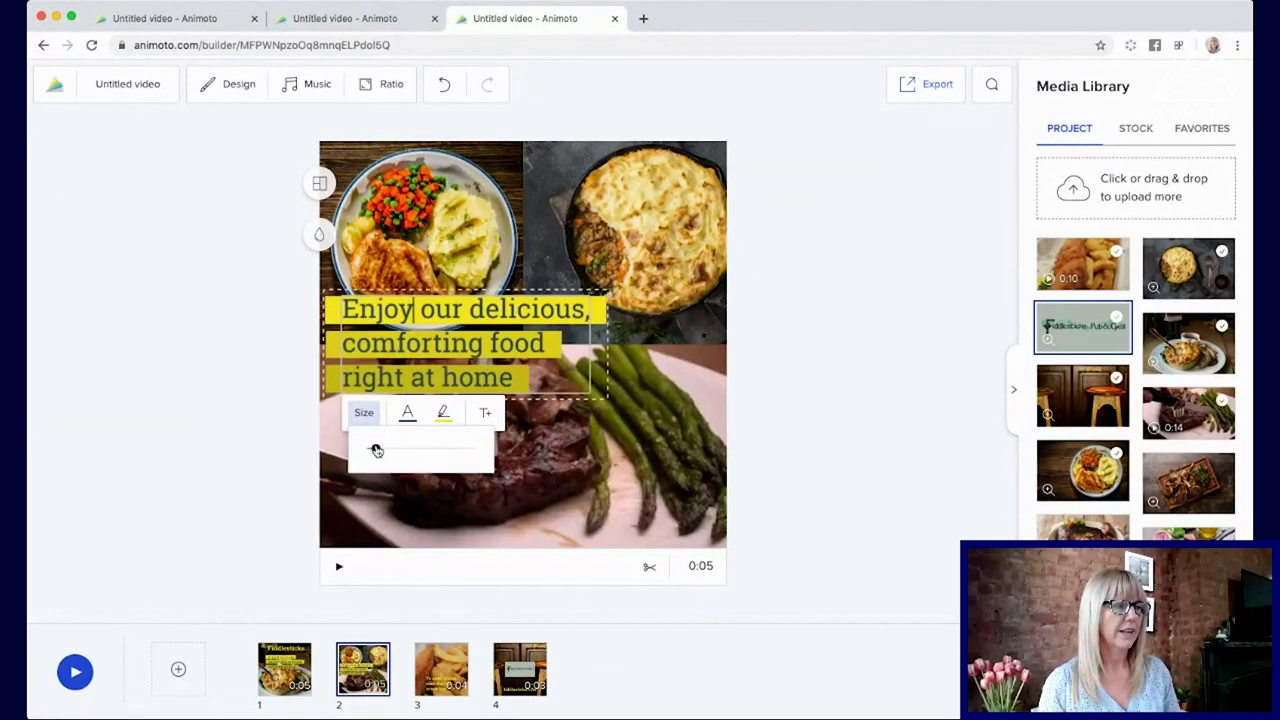
Step: Move scene 3's ordering text further right, shrink it slightly, then go to scene 4
click(441, 665)
click(452, 480)
drag(452, 480, 517, 476)
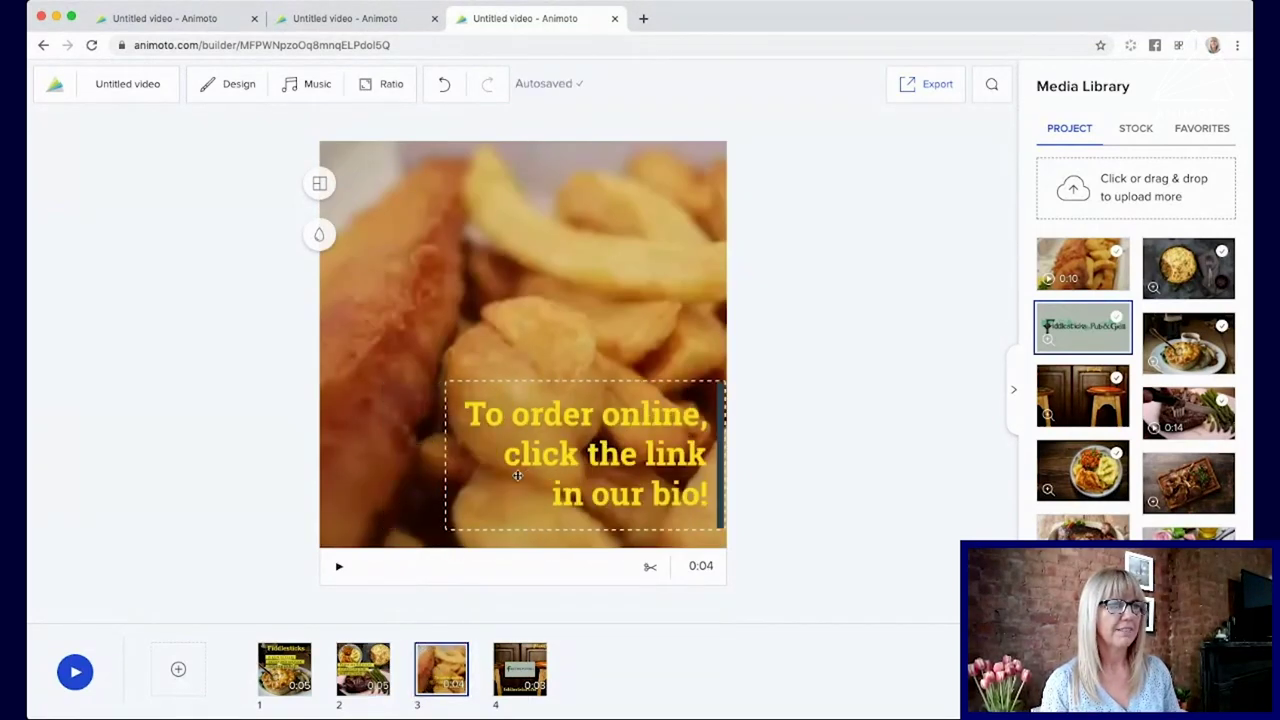
click(517, 476)
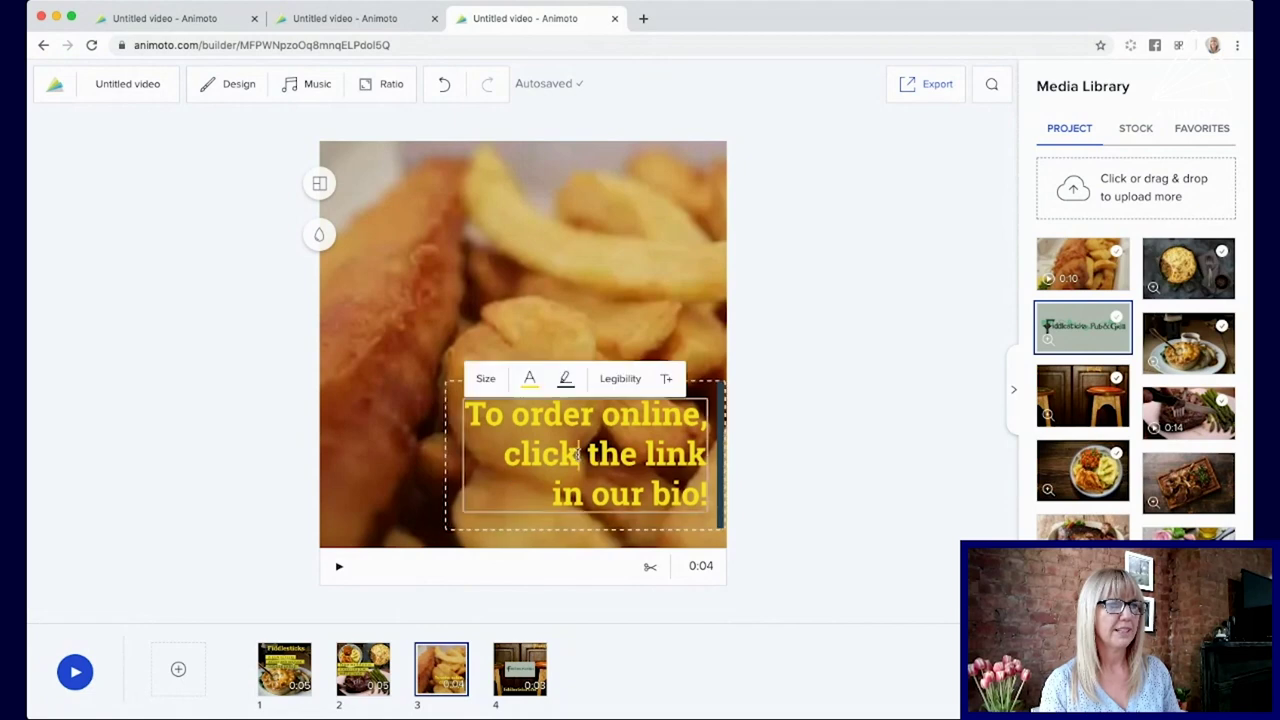
click(493, 380)
drag(502, 342, 499, 343)
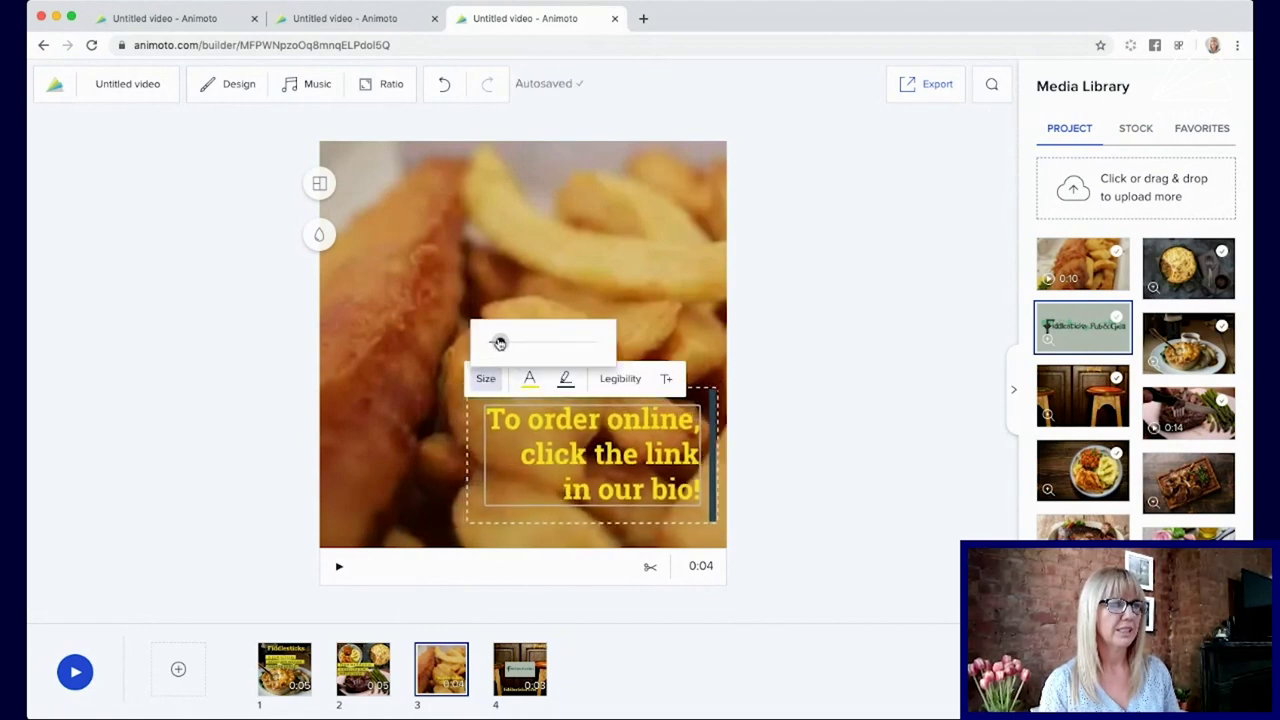
click(513, 667)
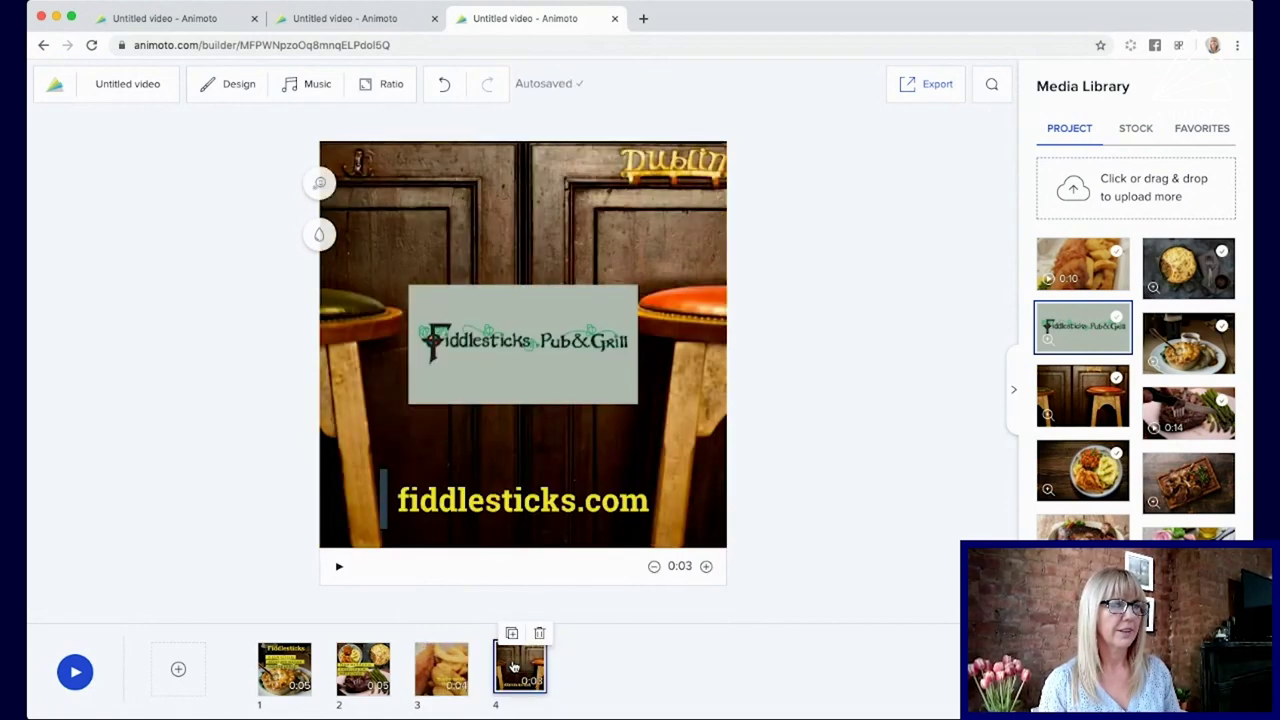
Step: Search the music library for 'ireland', then for 'jig'
click(310, 87)
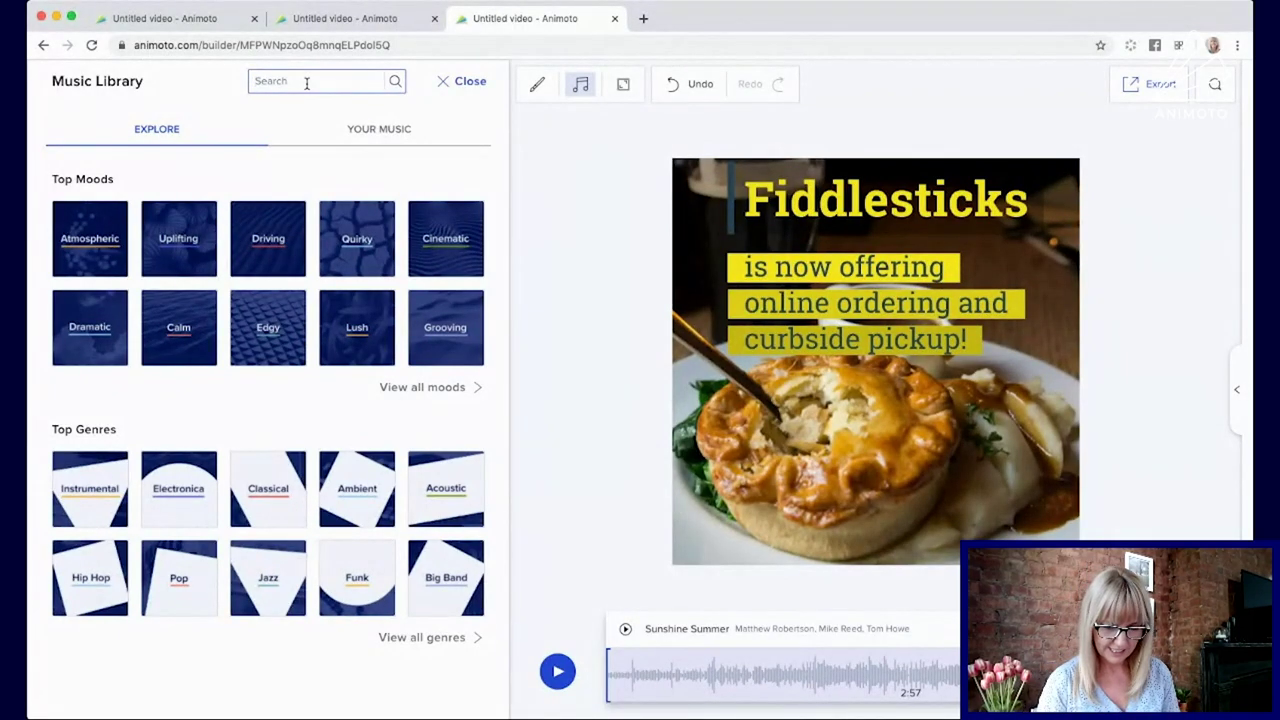
text(ireland)
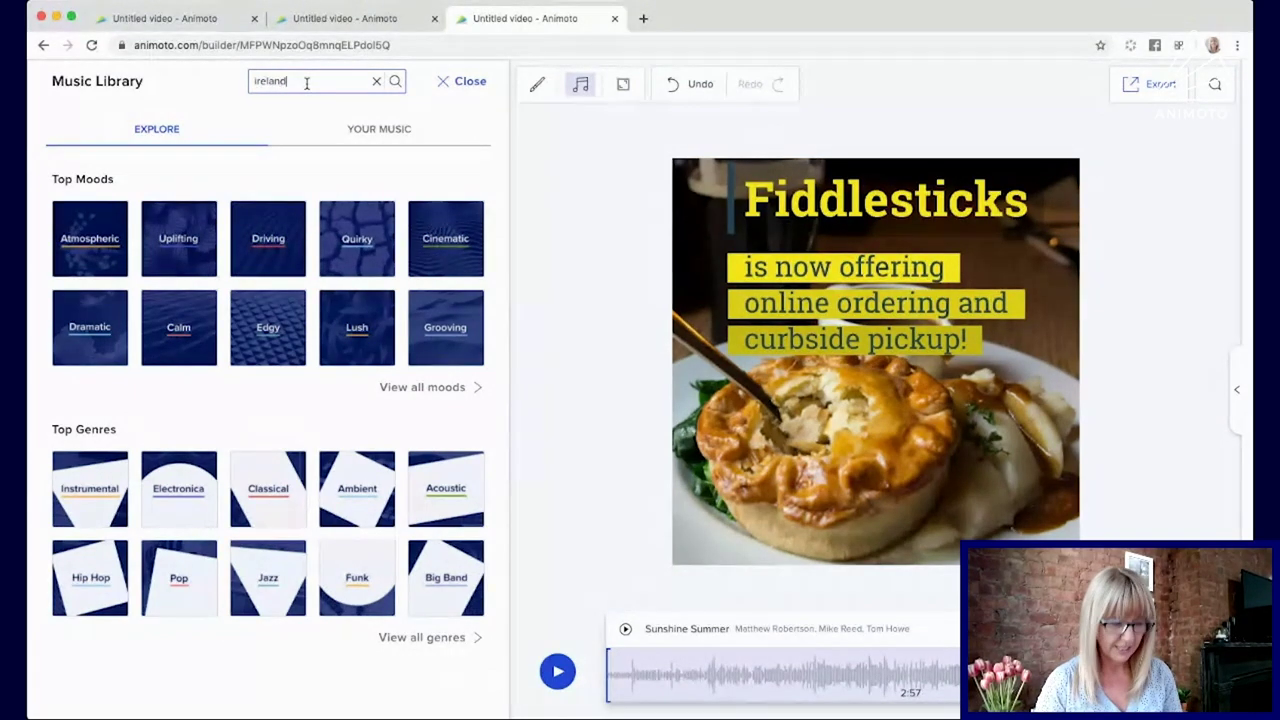
key(Return)
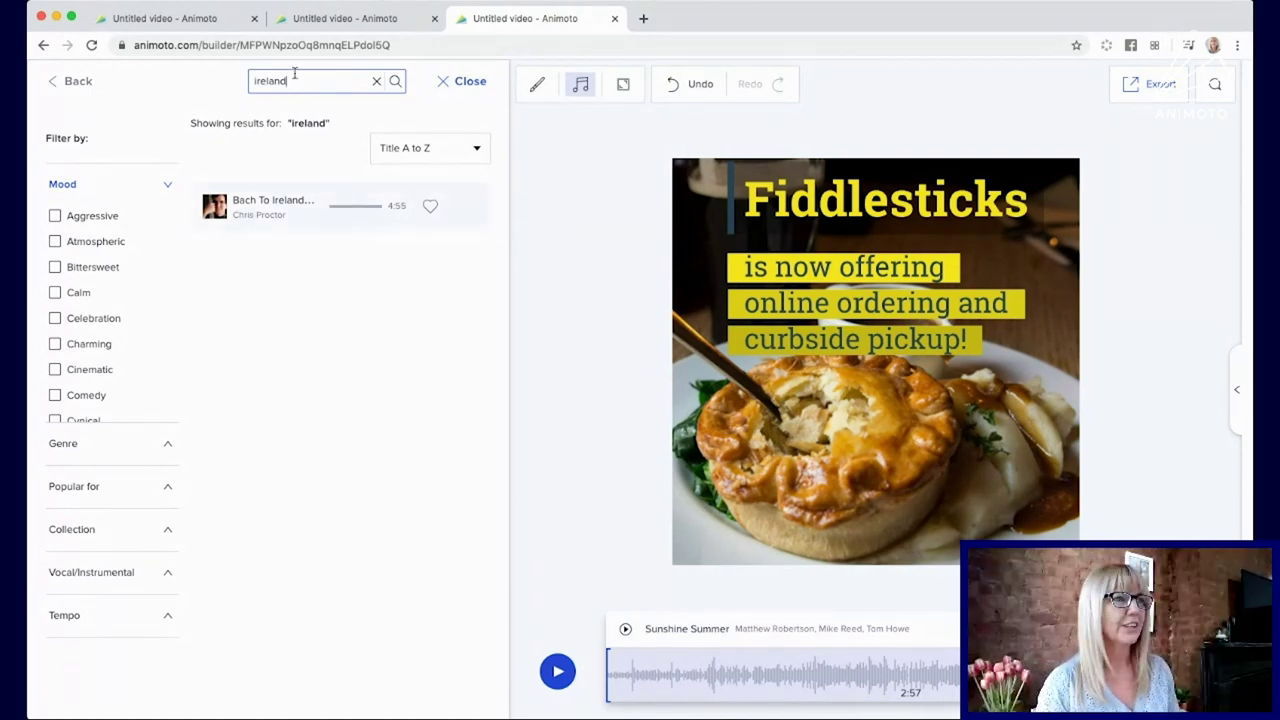
text(jig)
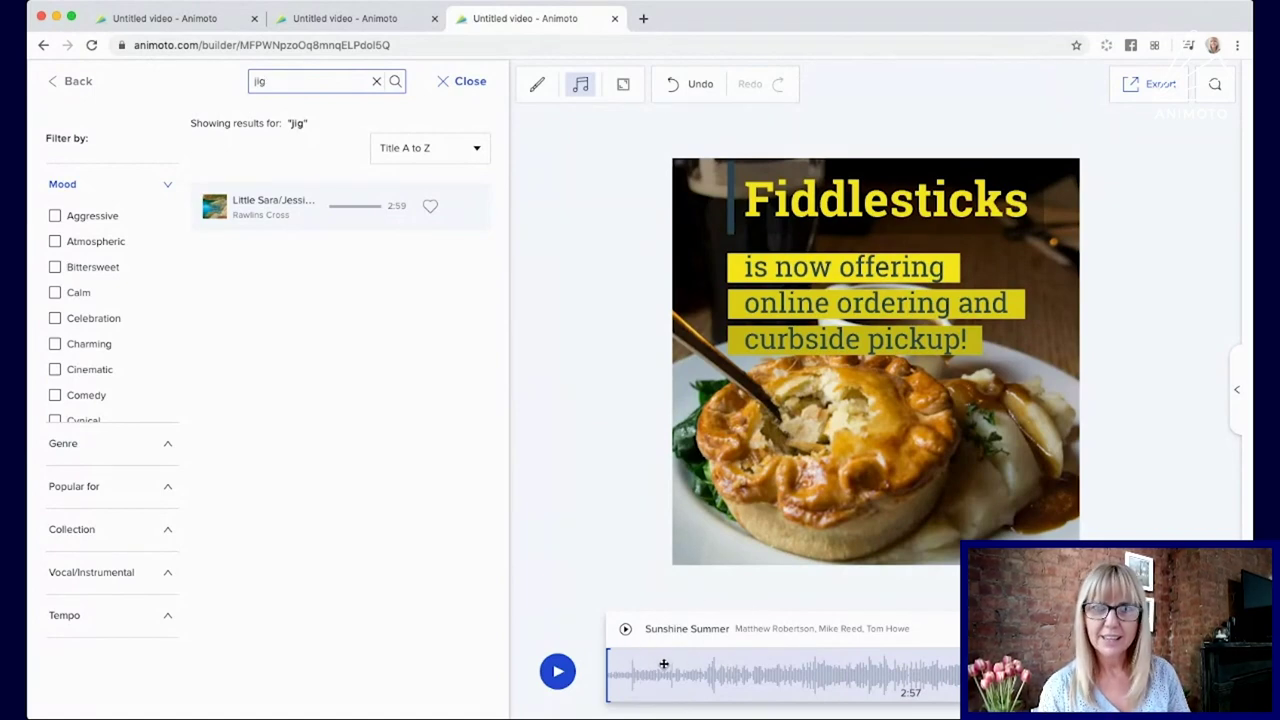
Step: Trim the Sunshine Summer soundtrack to start around 0:23 and preview the video
click(606, 677)
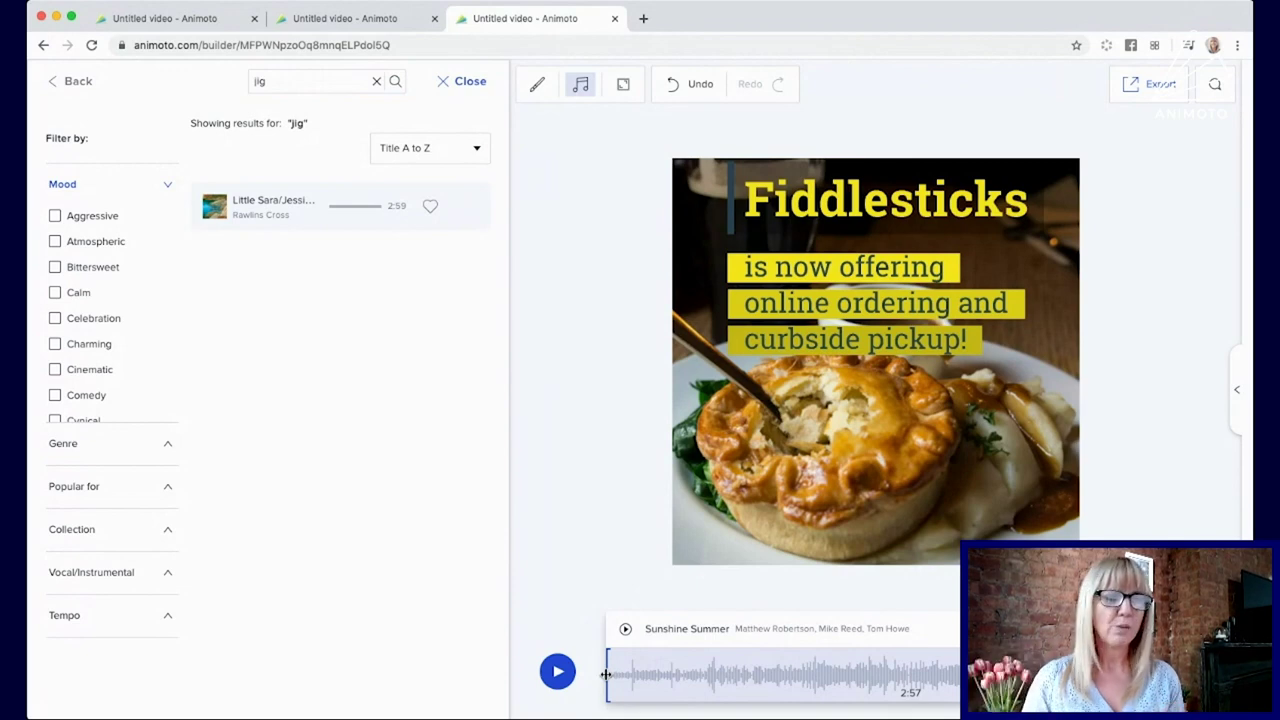
drag(606, 675, 679, 679)
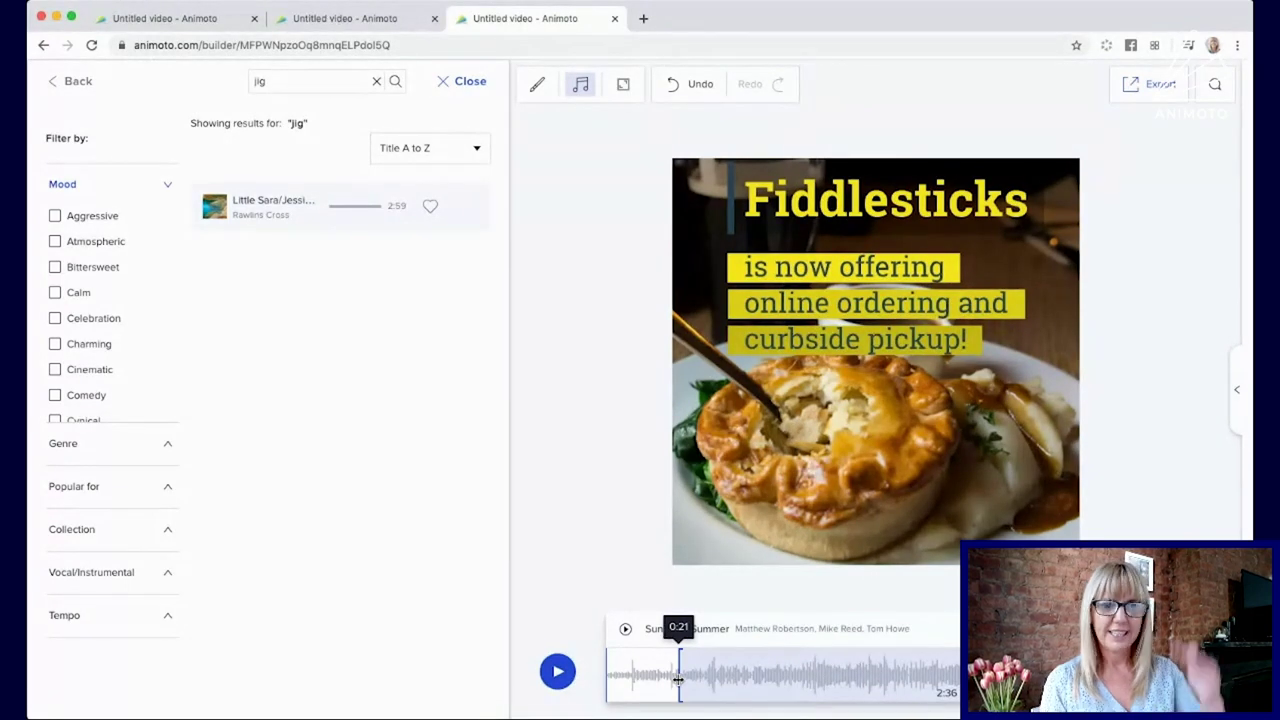
drag(680, 678, 686, 678)
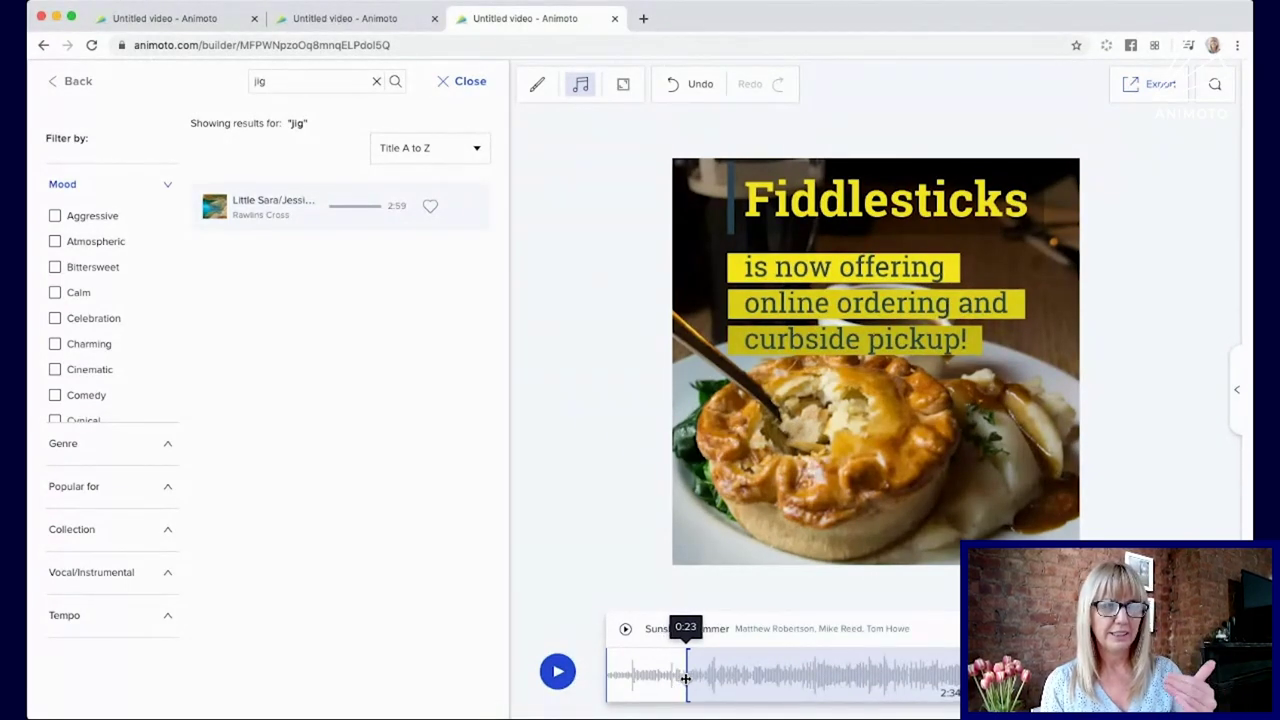
click(558, 672)
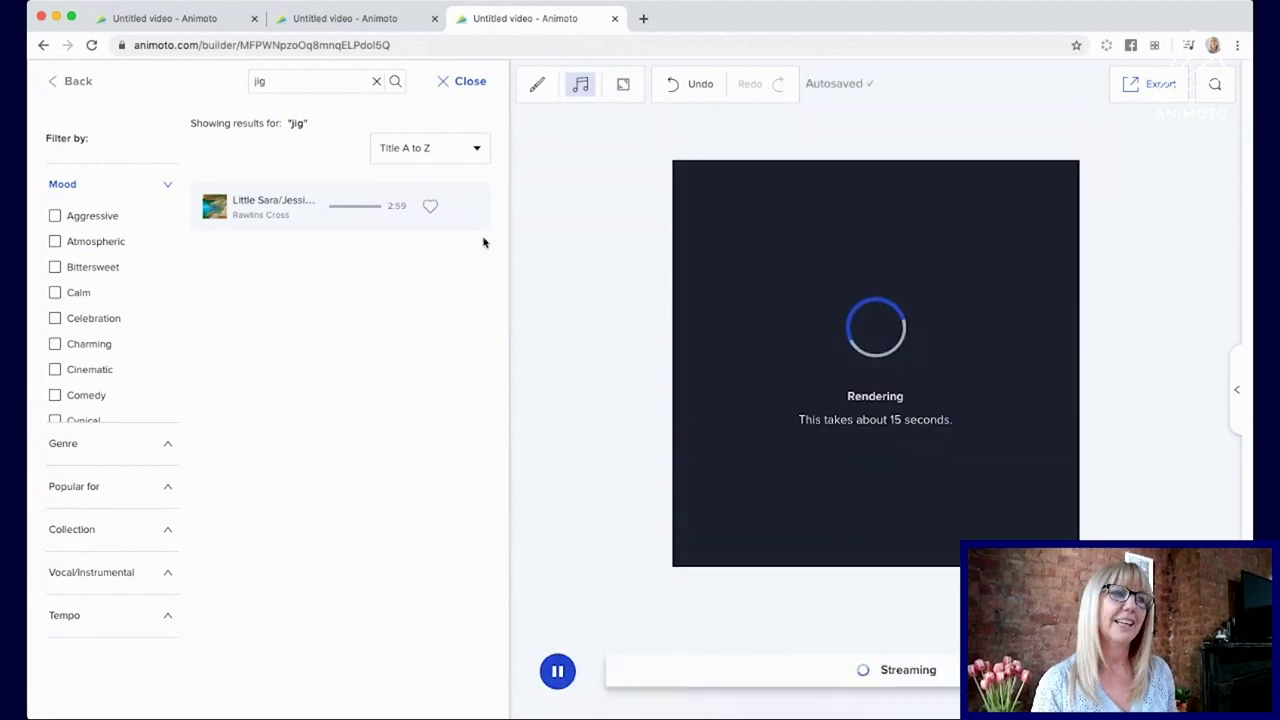
Step: Preview the whole video with the trimmed soundtrack
click(476, 91)
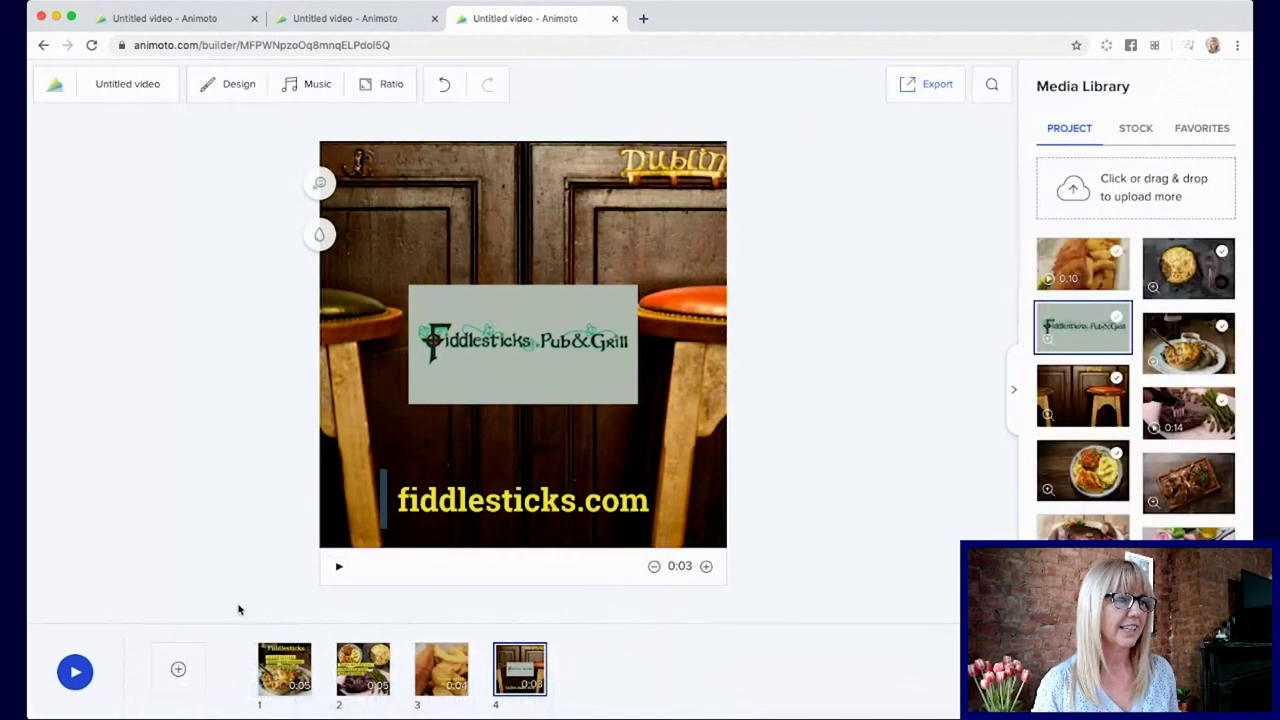
click(74, 674)
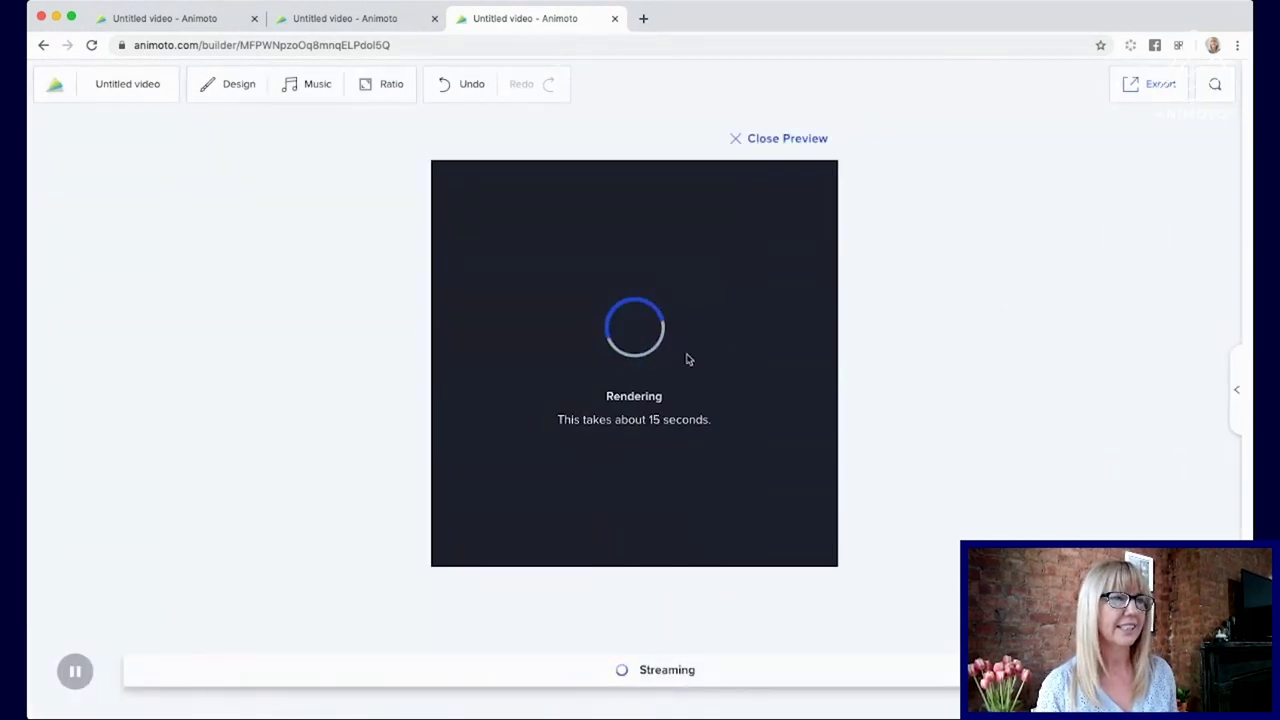
click(805, 141)
Step: Apply 'Little Sara/Jessie's Jig (Instrumental)' as the soundtrack, starting around 0:18, and close the library
click(317, 84)
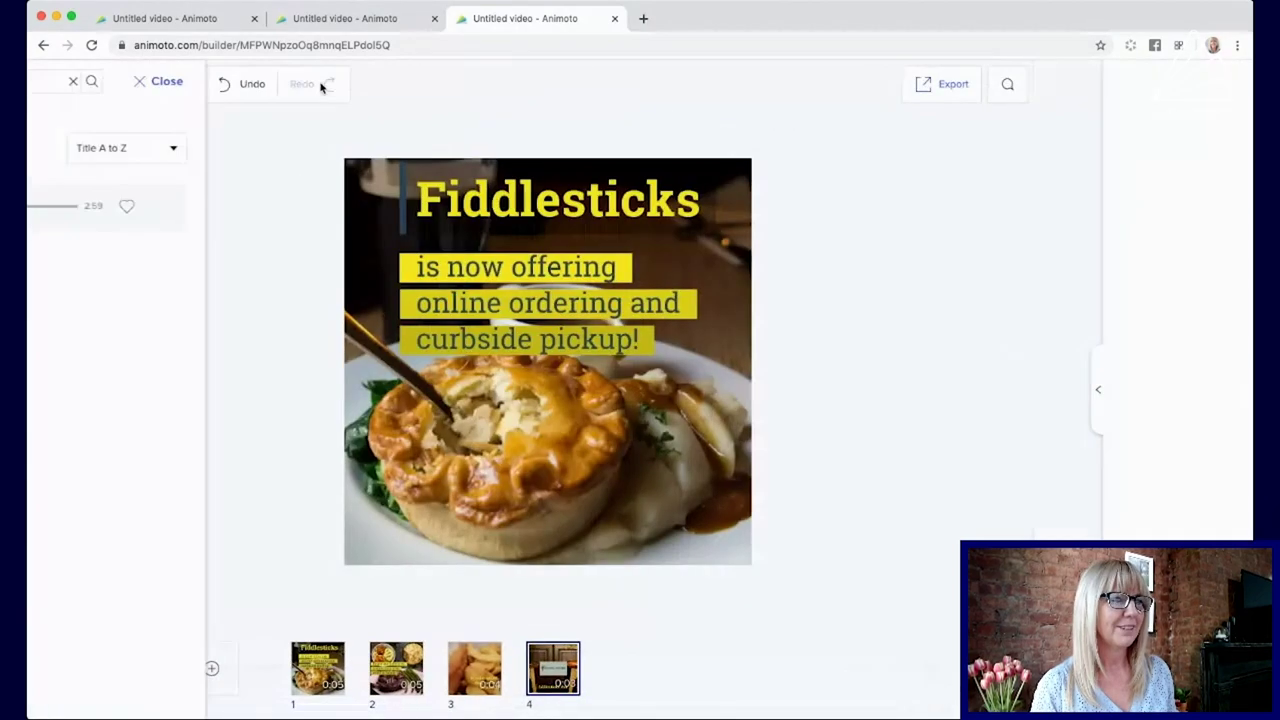
mouse_move(294, 223)
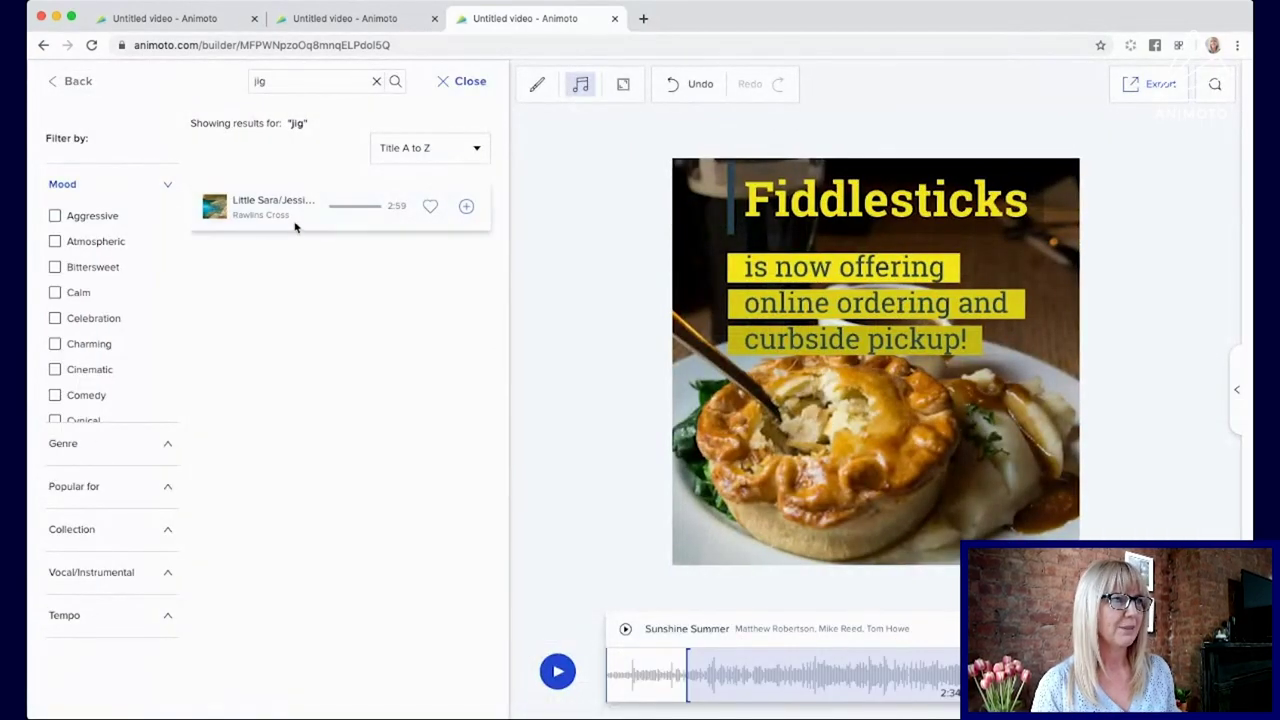
click(466, 207)
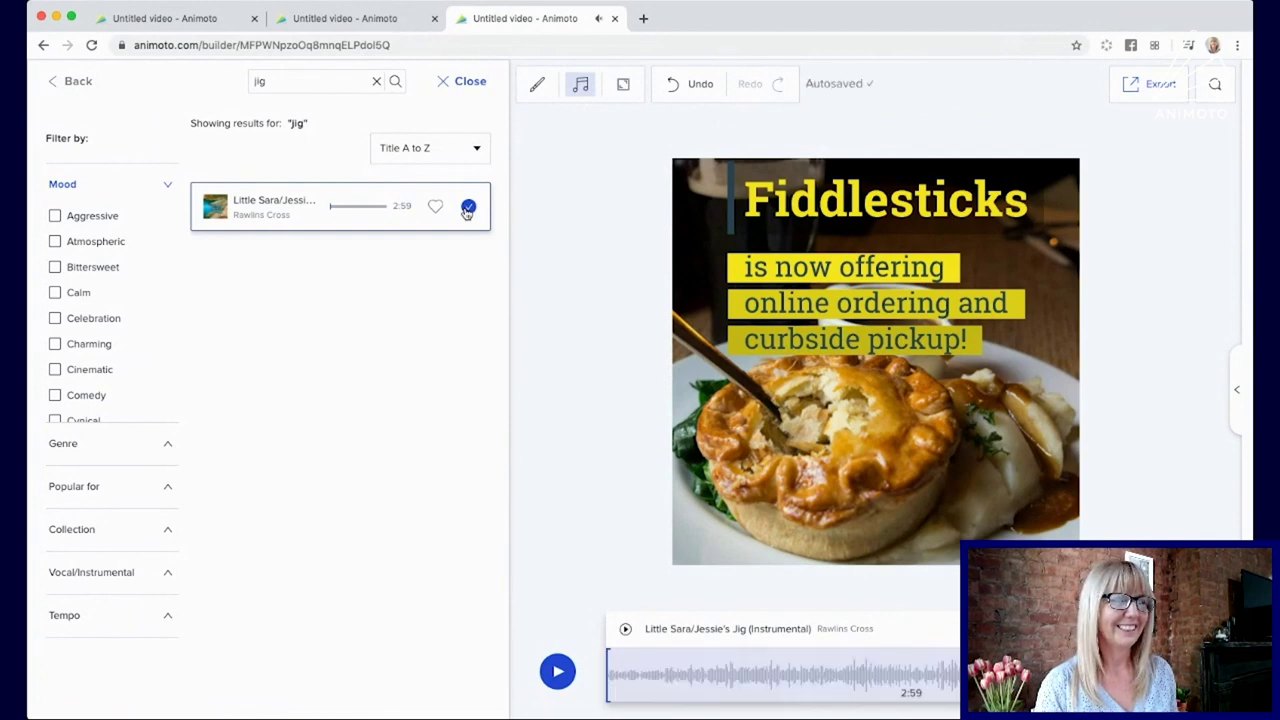
drag(607, 670, 686, 670)
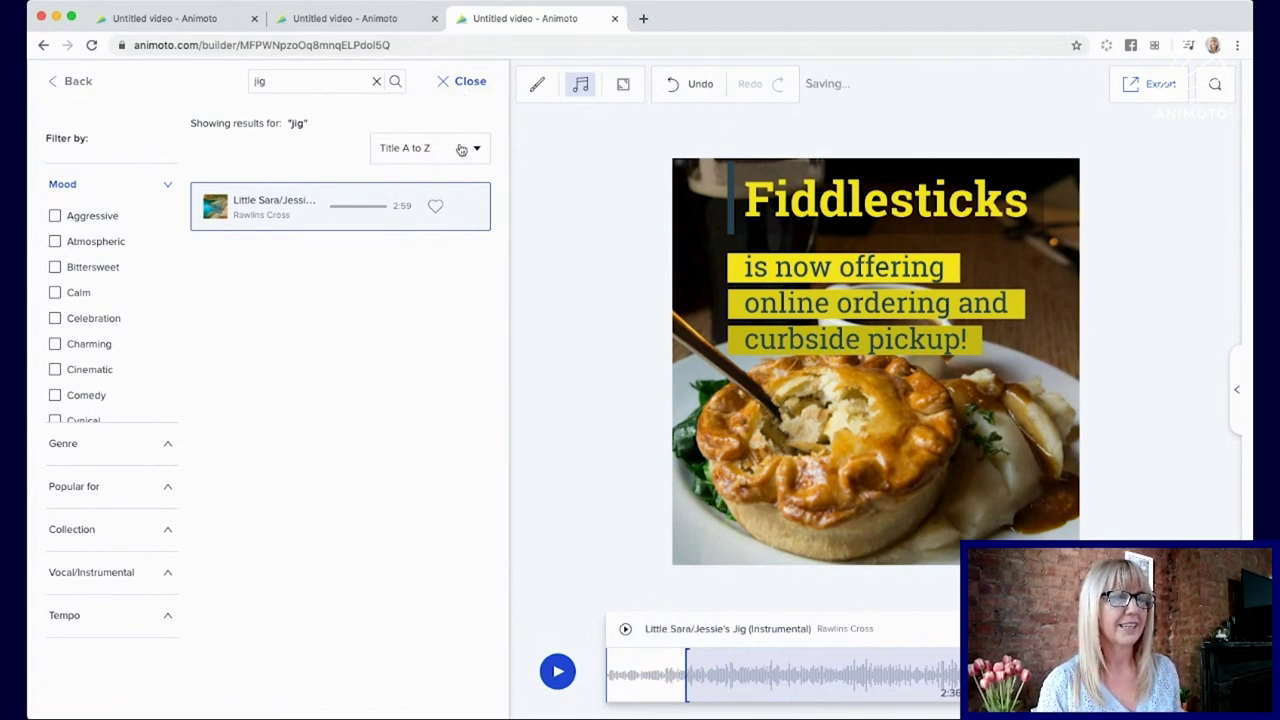
mouse_move(491, 217)
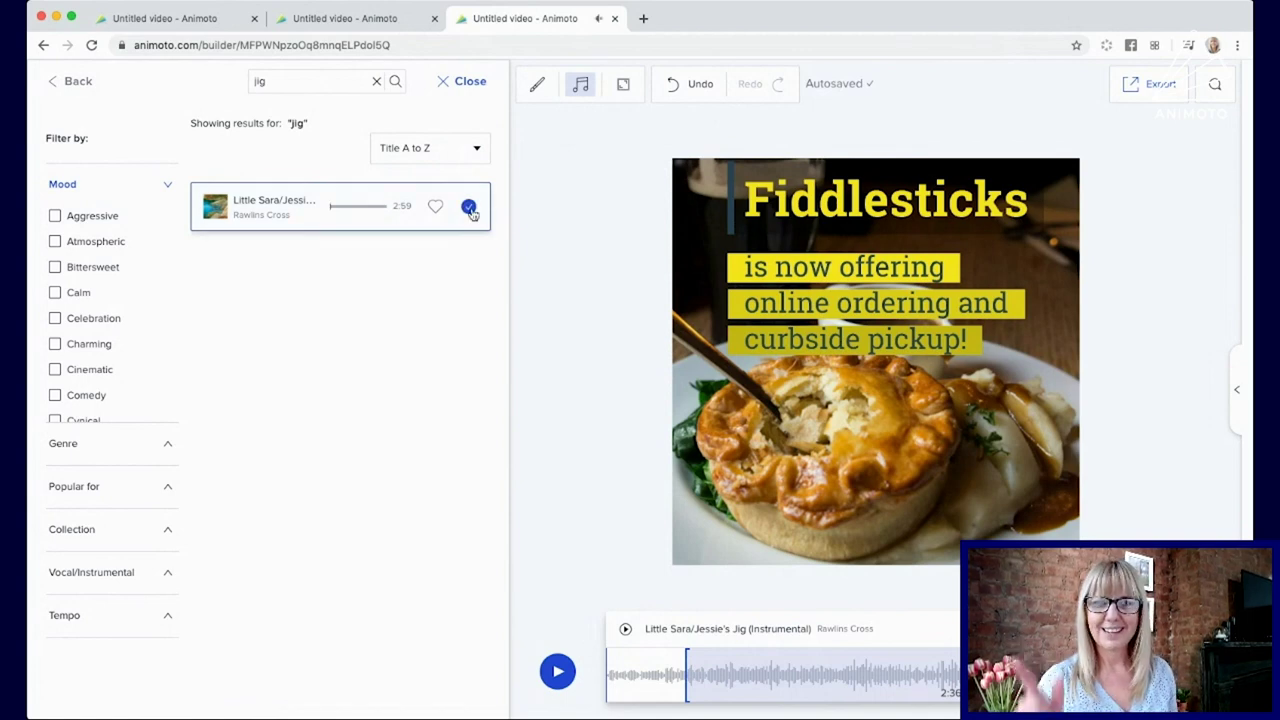
click(462, 81)
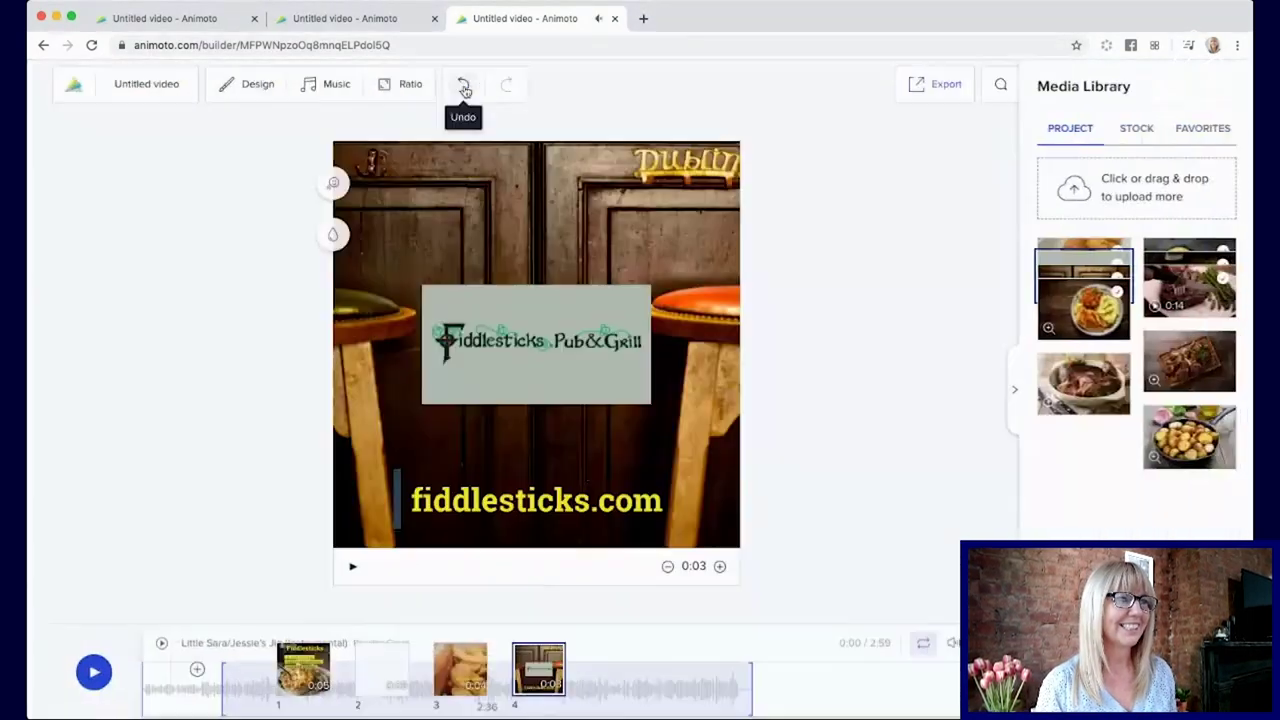
click(75, 673)
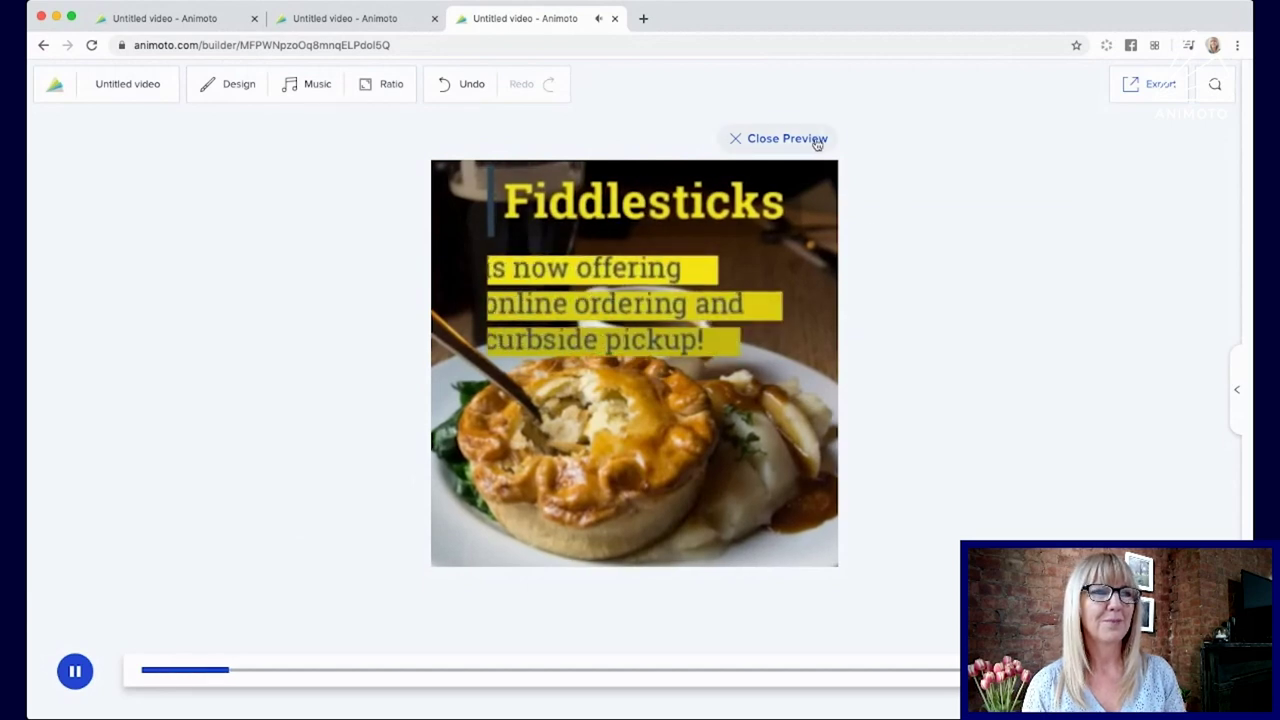
click(817, 142)
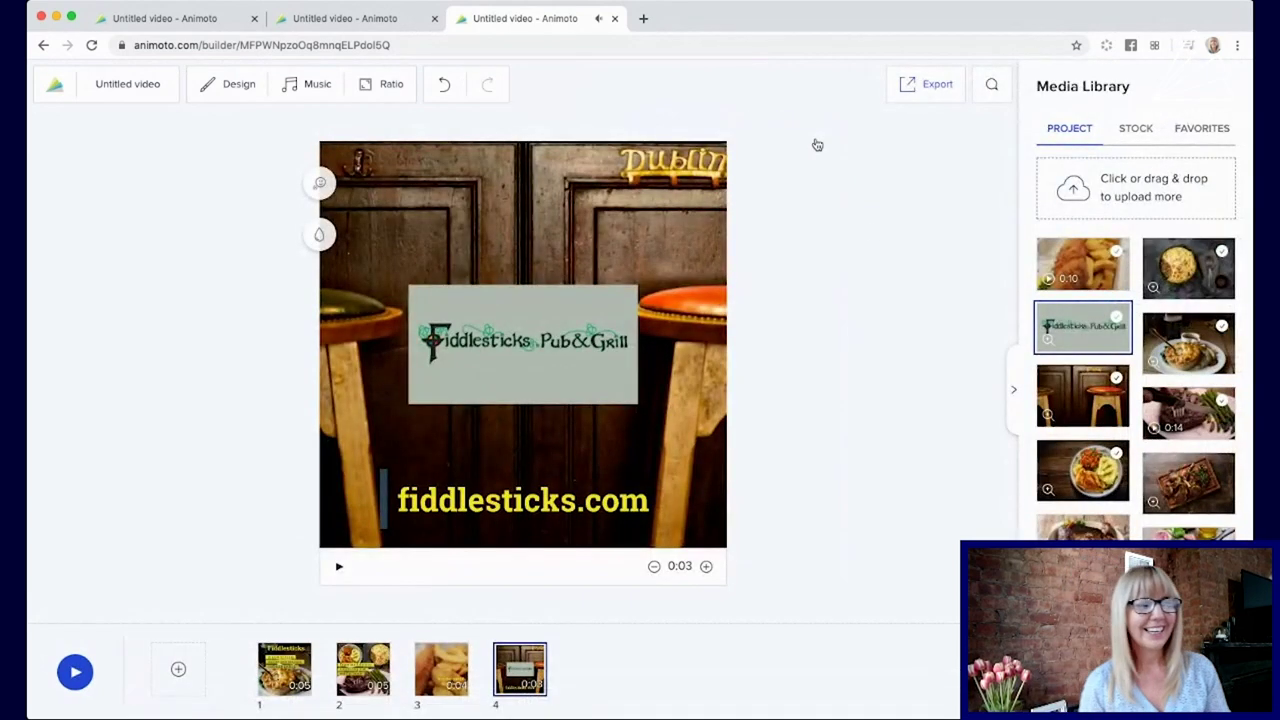